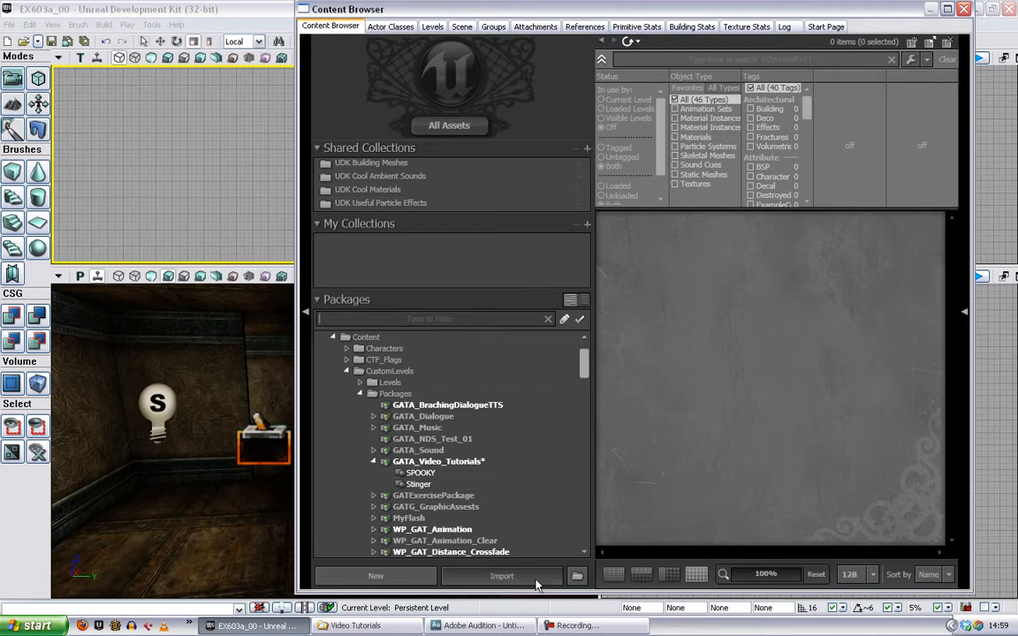
- Choose Action_01_Piano_01, Action_01_Sticks_01, Stealth_01_Pizz_02, Stealth_02_Percuss_03 and Stealth_02_Tubes_02 WAV files from the Video Tutorials folder for import
click(501, 575)
click(104, 88)
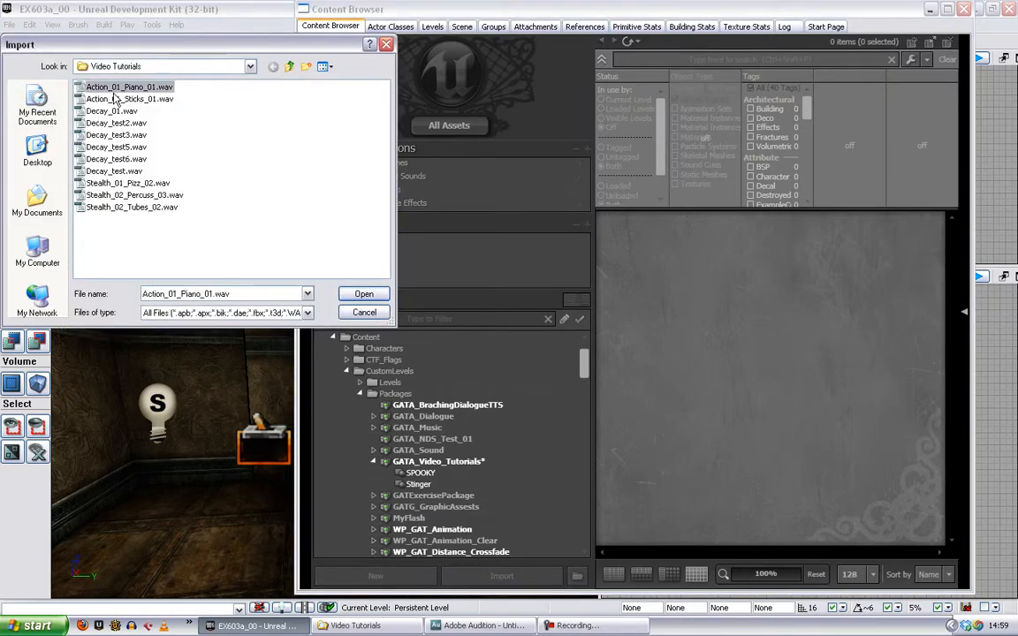
shift+click(104, 98)
ctrl+click(120, 183)
ctrl+click(120, 195)
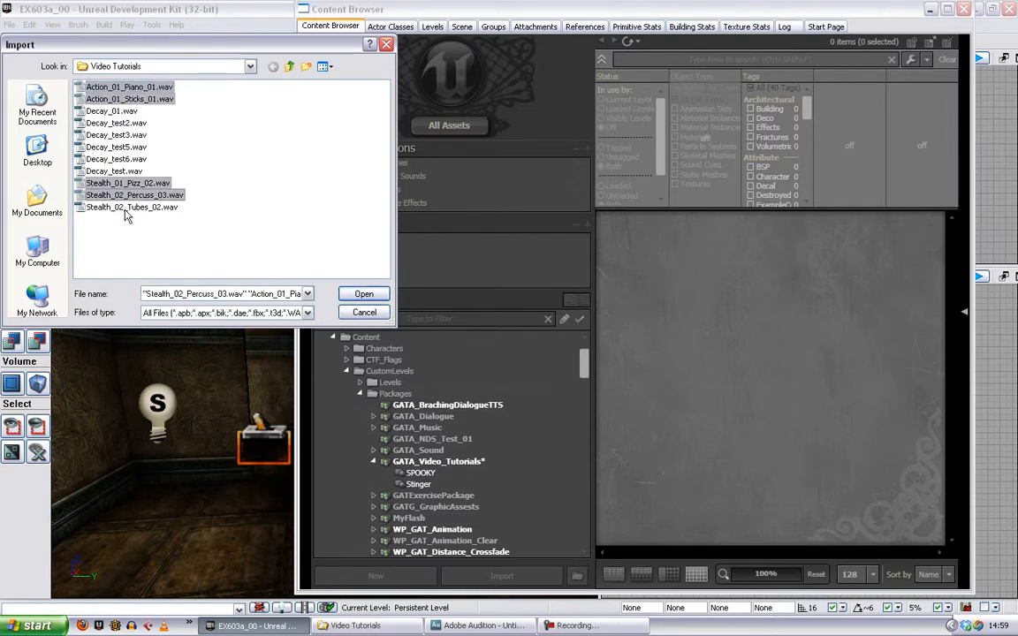
ctrl+click(121, 206)
- Import all chosen sounds into the Vertical group of GATA_Video_Tutorials with Auto Create Cue enabled
click(364, 294)
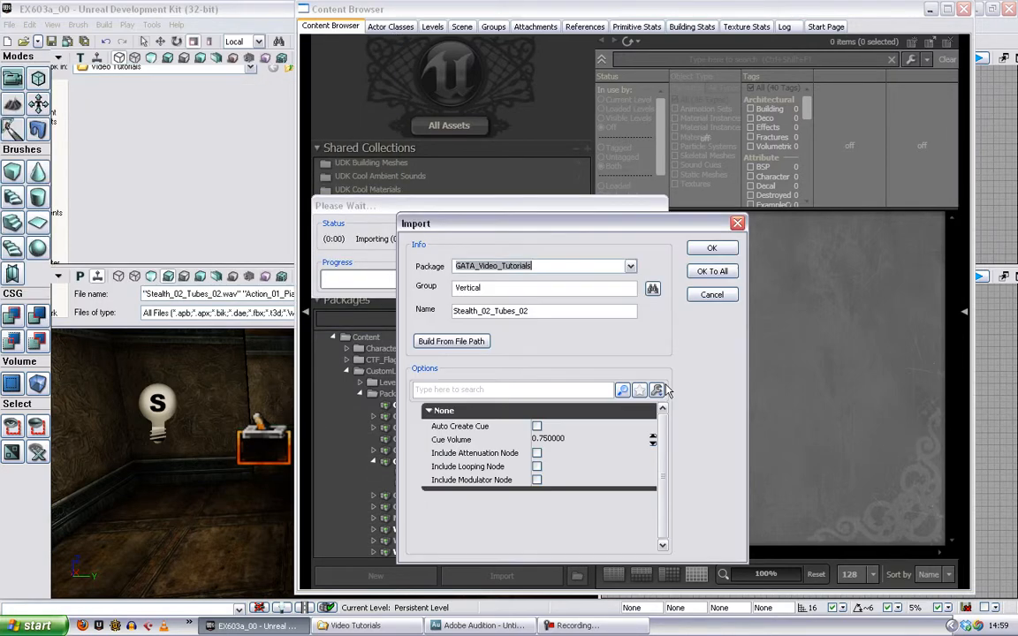
click(536, 427)
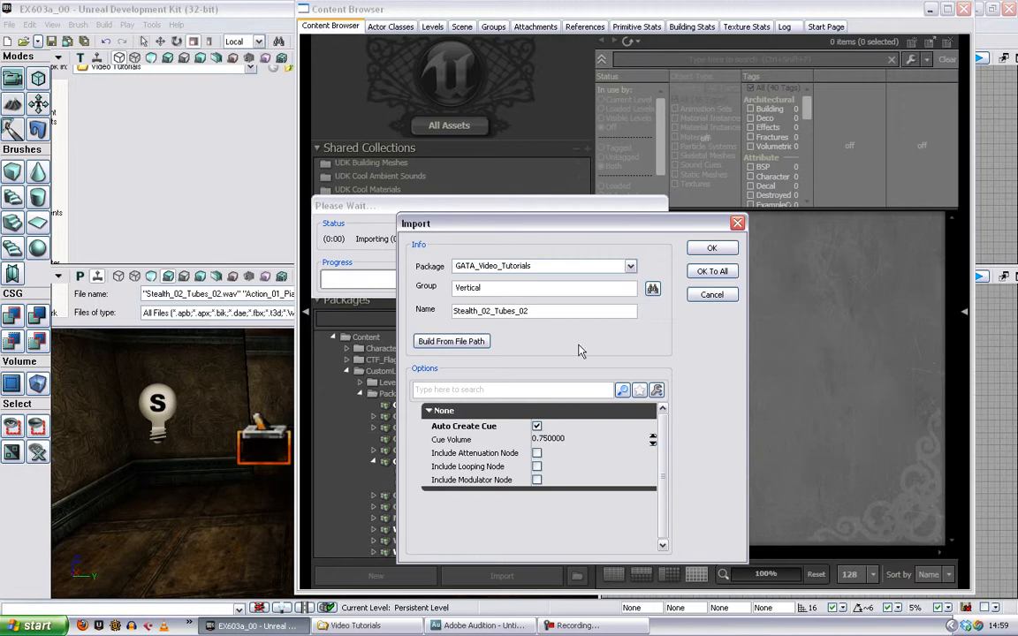
click(711, 271)
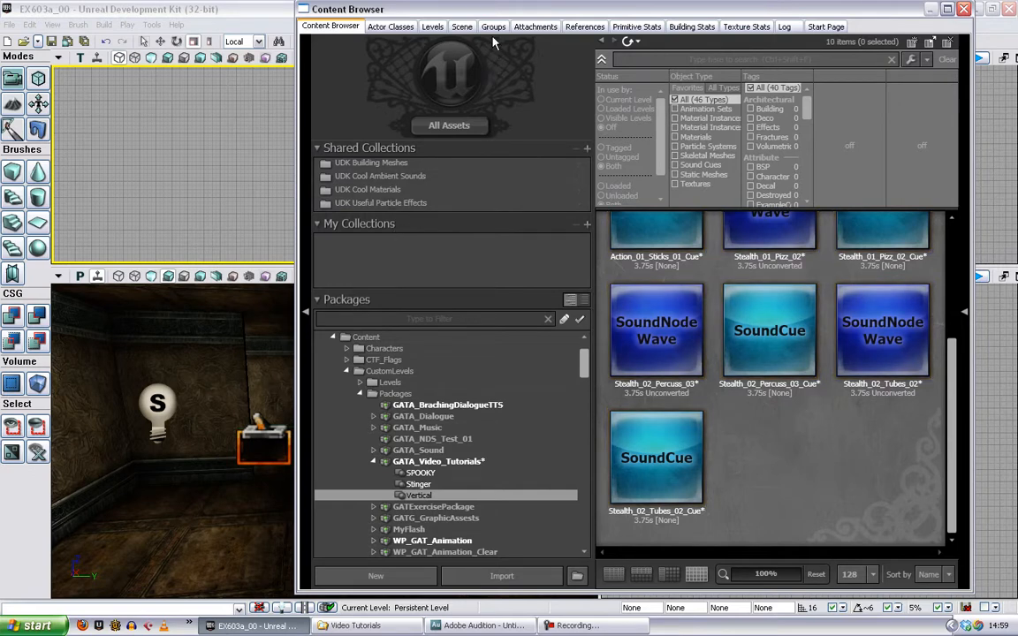
- Open Kismet for the level and add two Play Sound actions to the empty main sequence
drag(493, 16, 541, 93)
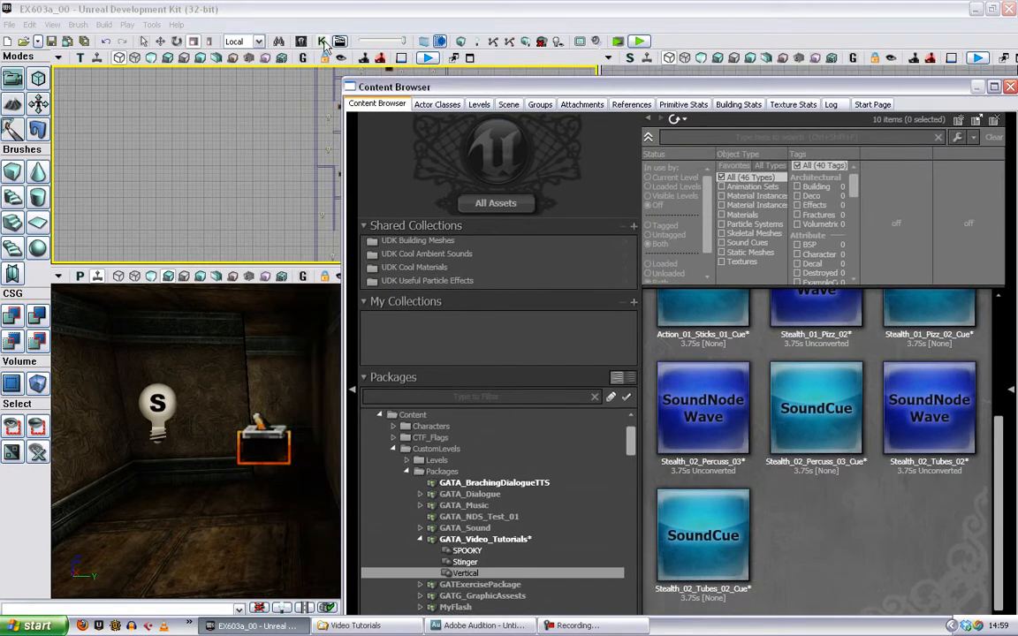
click(322, 41)
right_click(216, 161)
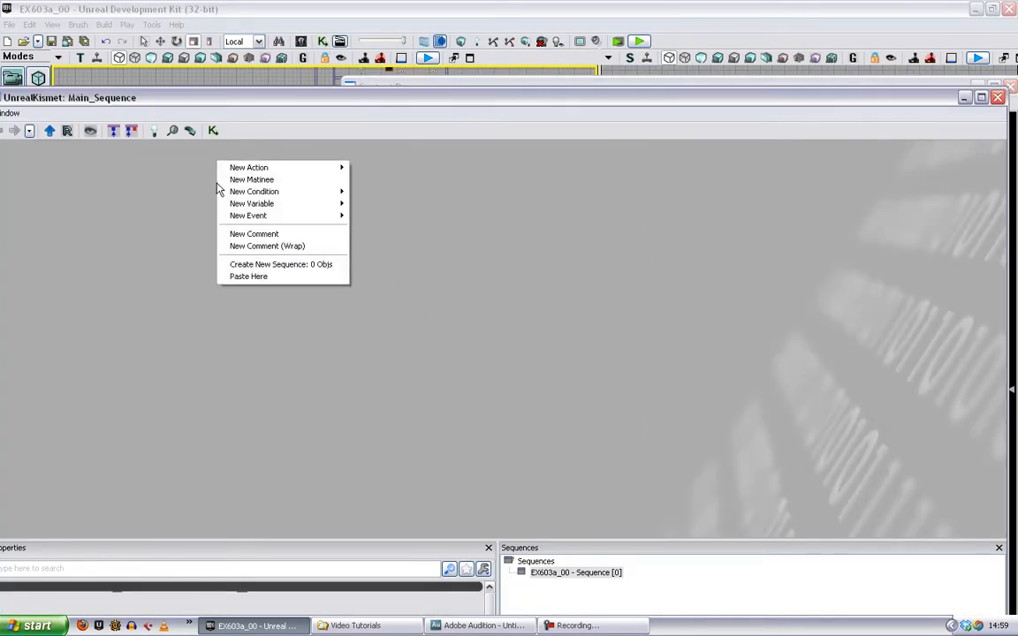
click(421, 214)
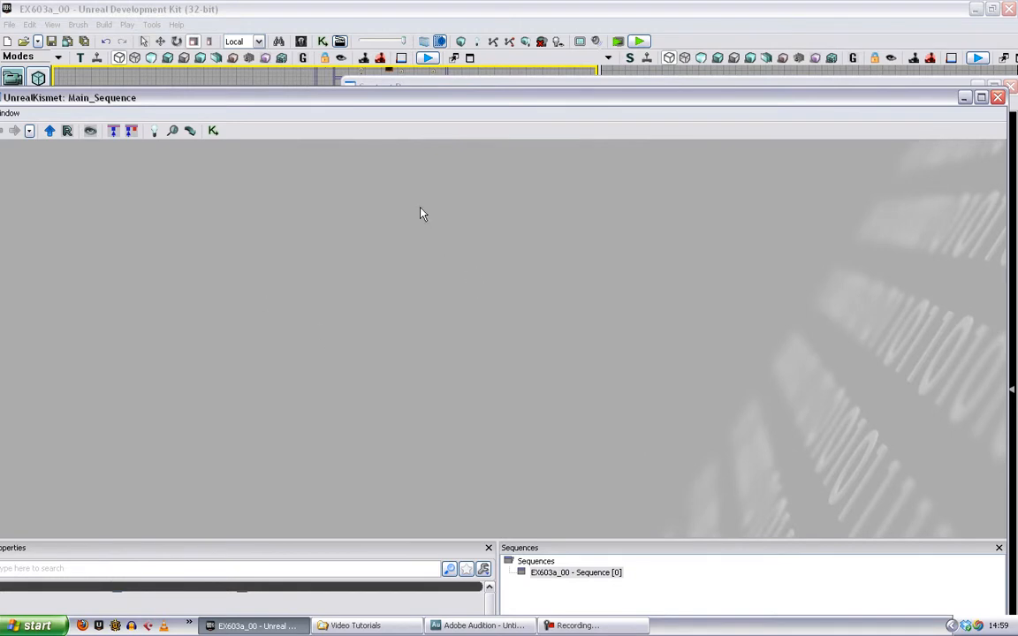
click(393, 196)
key(s)
click(399, 239)
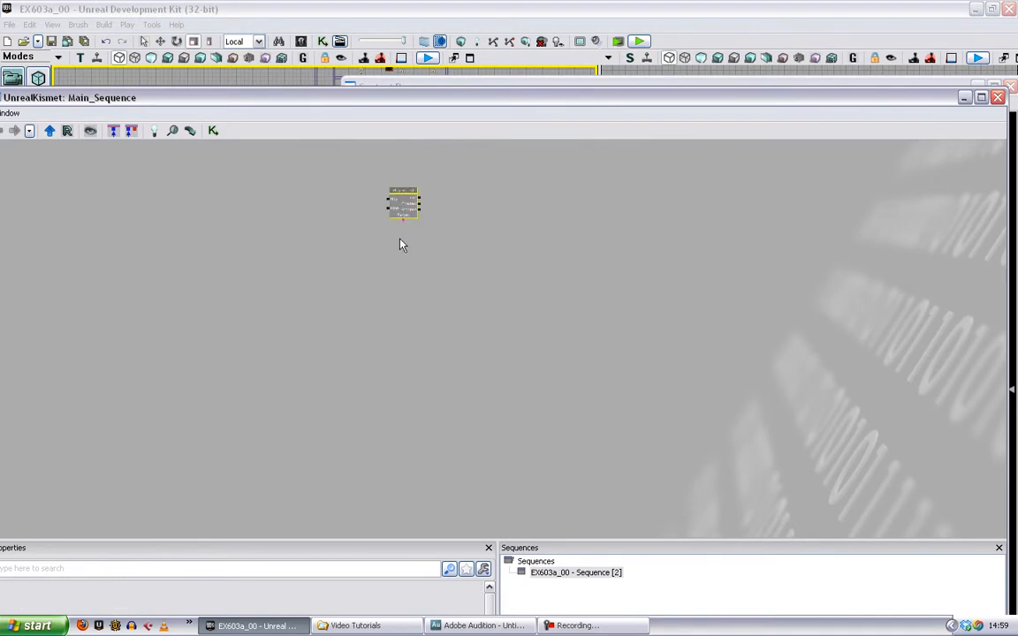
- Separate the two Play Sound nodes so that one sits directly below the other
scroll(449, 227, up, 5)
drag(446, 218, 515, 241)
drag(447, 303, 406, 339)
click(414, 226)
- Add a Level Loaded event and connect its Beginning of Level output to the upper Play Sound's Play input
right_click(188, 192)
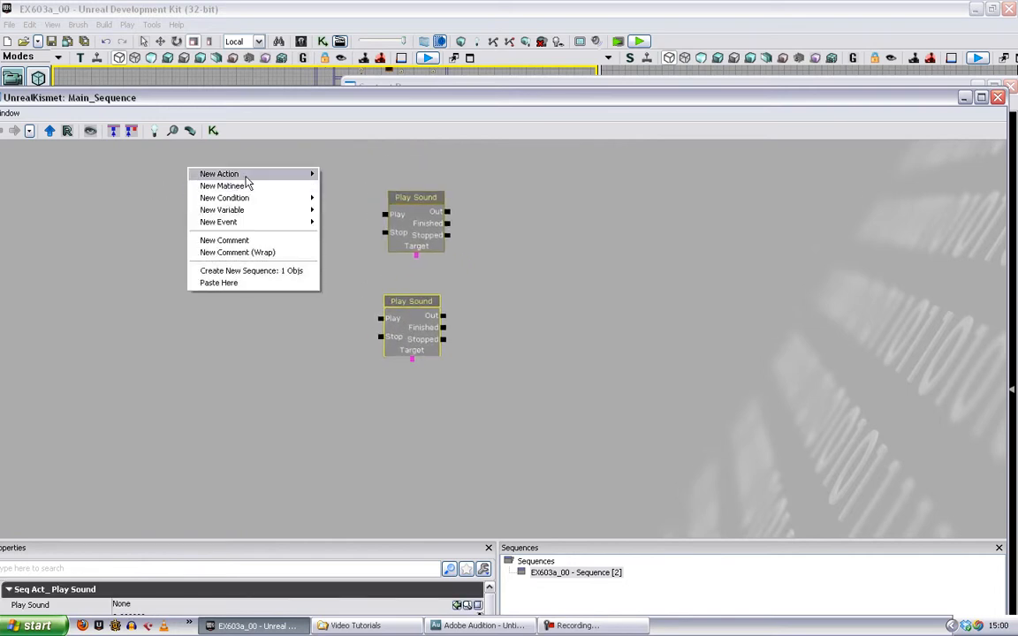
mouse_move(257, 232)
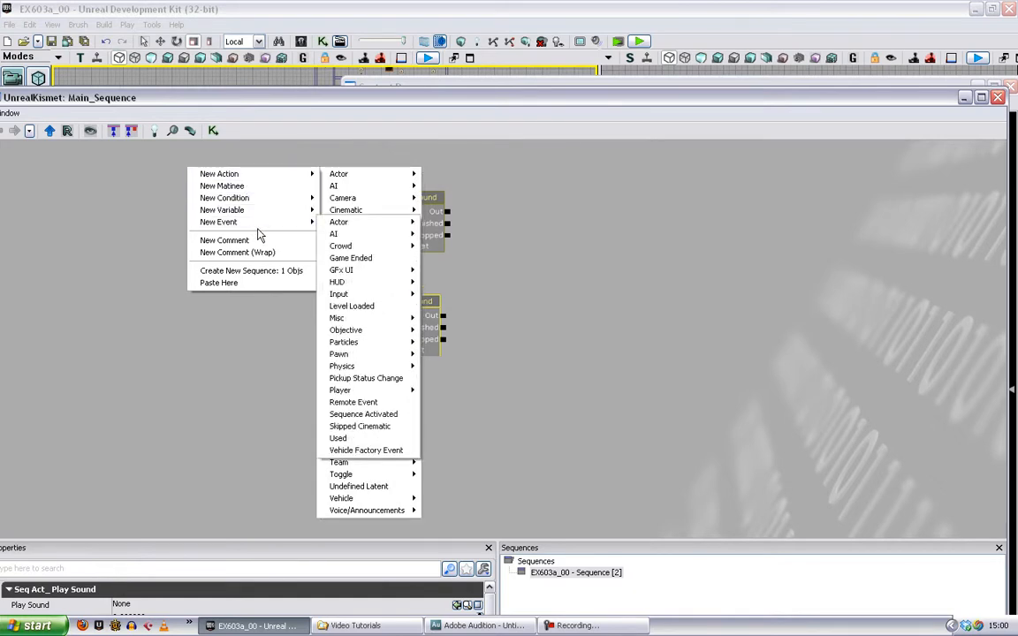
click(353, 304)
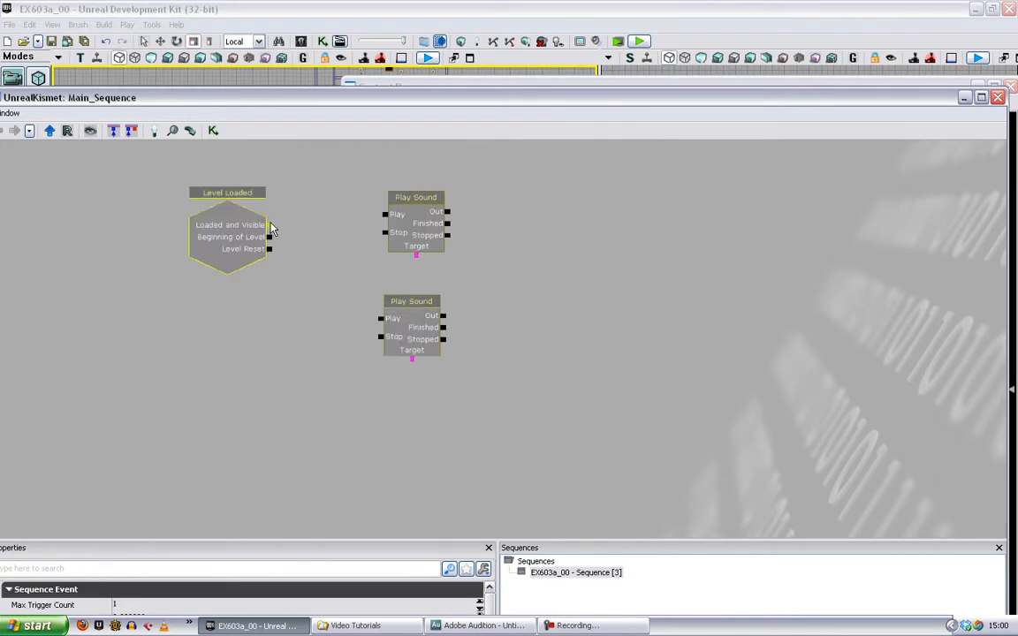
drag(268, 237, 383, 221)
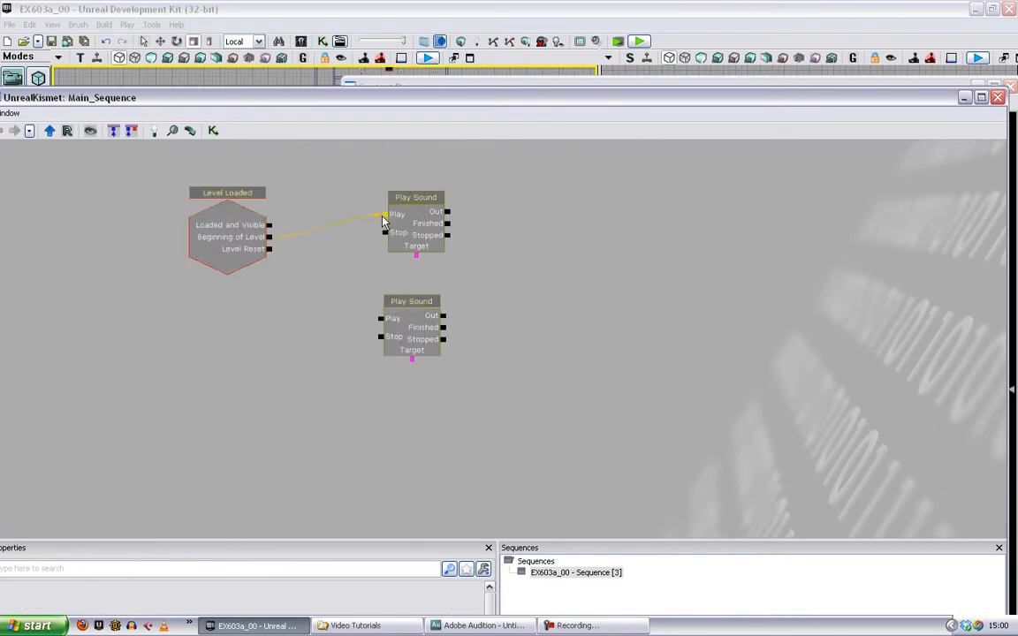
- Connect the upper Play Sound's Finished output to its own Play input and to the second Play Sound's Play input
drag(447, 223, 383, 216)
click(417, 237)
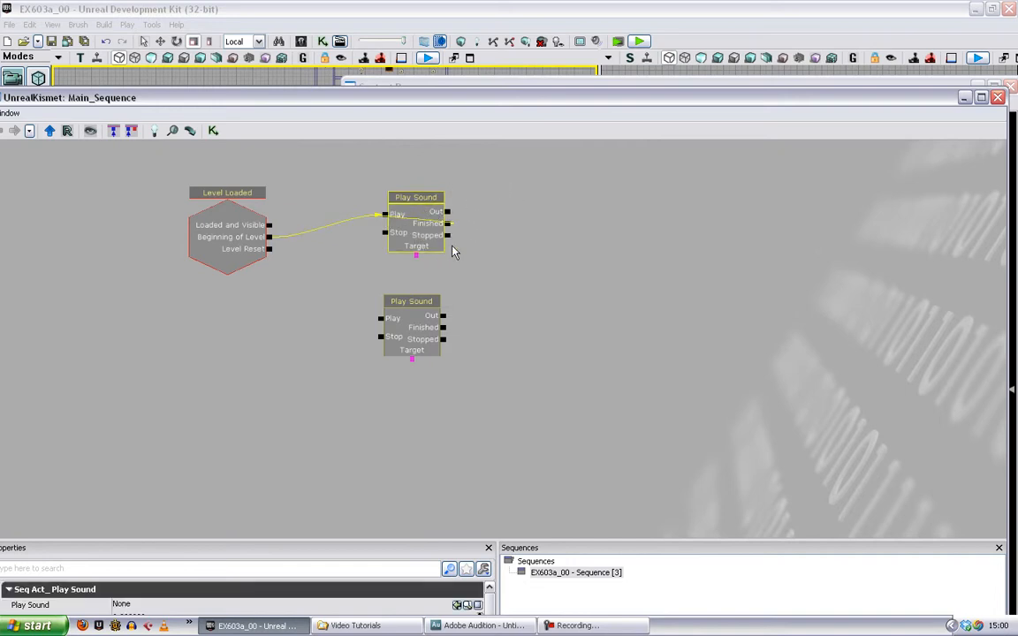
drag(449, 226, 413, 319)
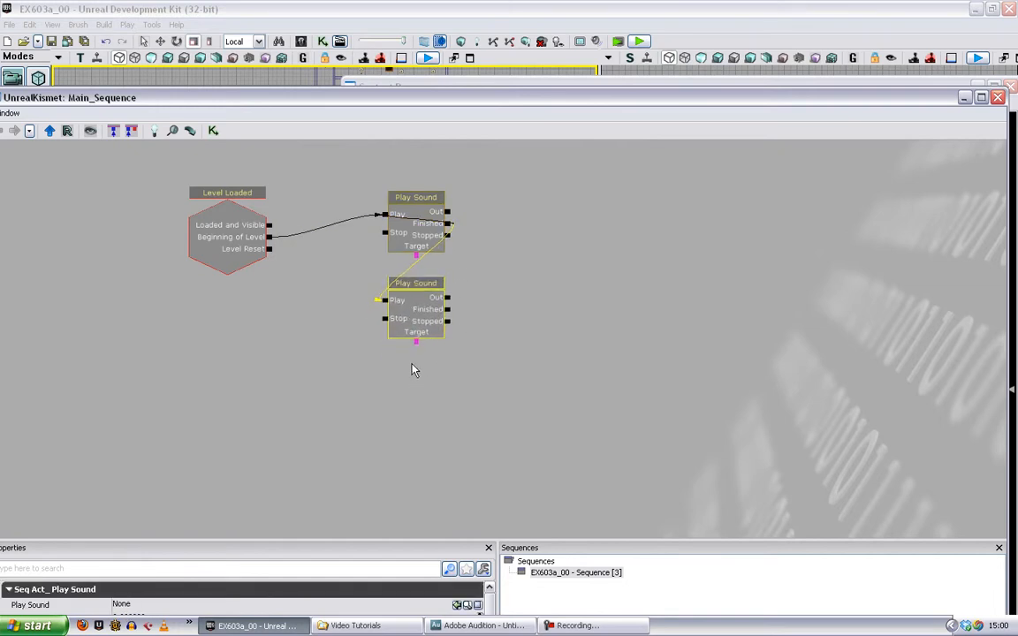
- Paste a third Play Sound below the other two and connect the first node's Finished output to its Play input
key(ctrl+v)
drag(440, 404, 406, 386)
drag(448, 224, 409, 389)
click(410, 389)
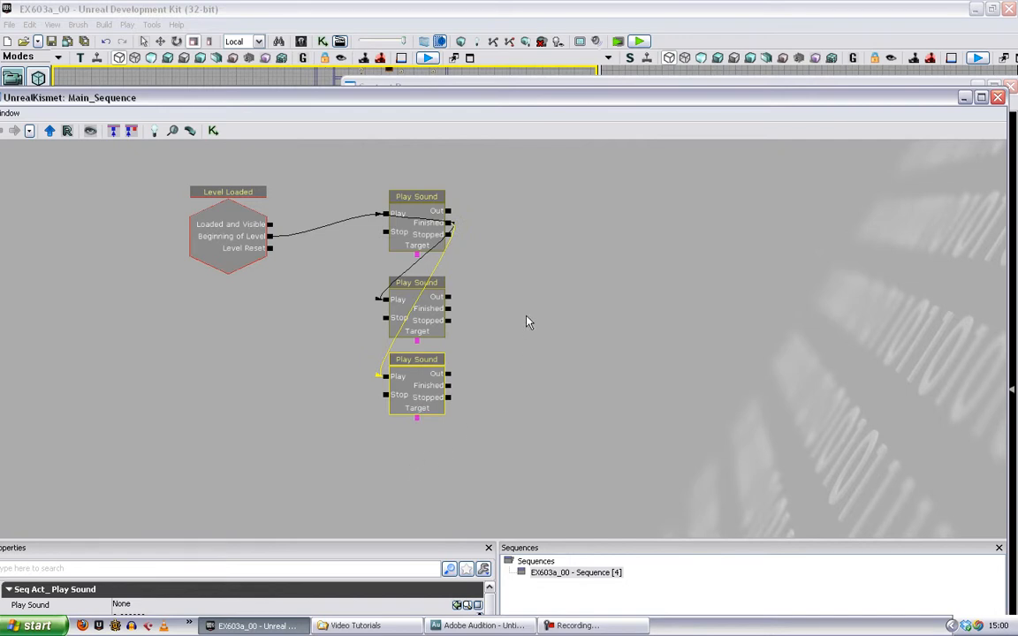
- Paste a fourth Play Sound beside the second one and trigger its Play input from the first node's Finished output
key(ctrl+v)
drag(552, 336, 508, 293)
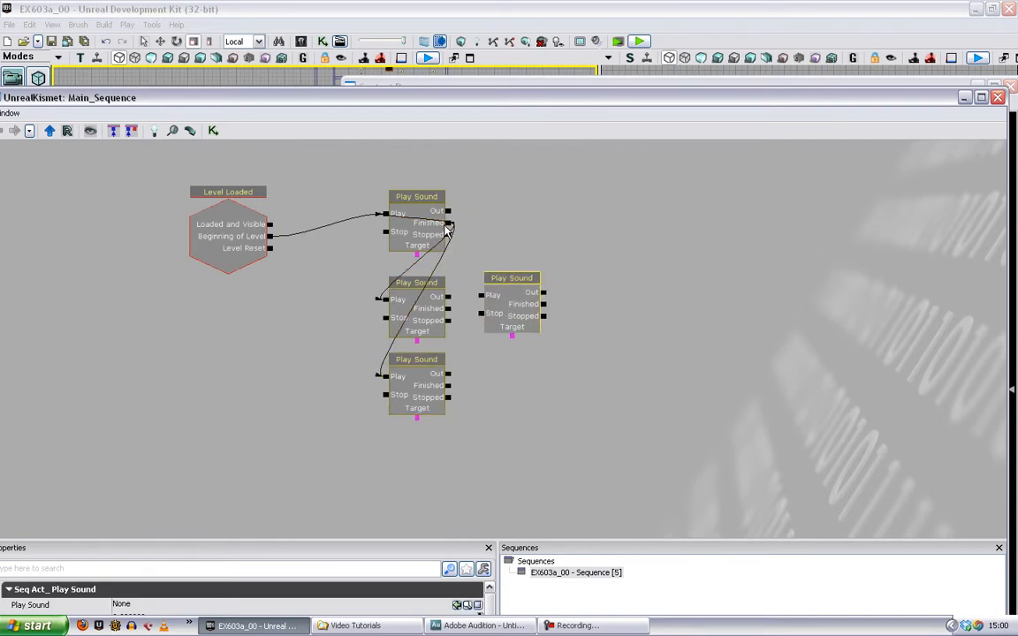
drag(452, 226, 505, 338)
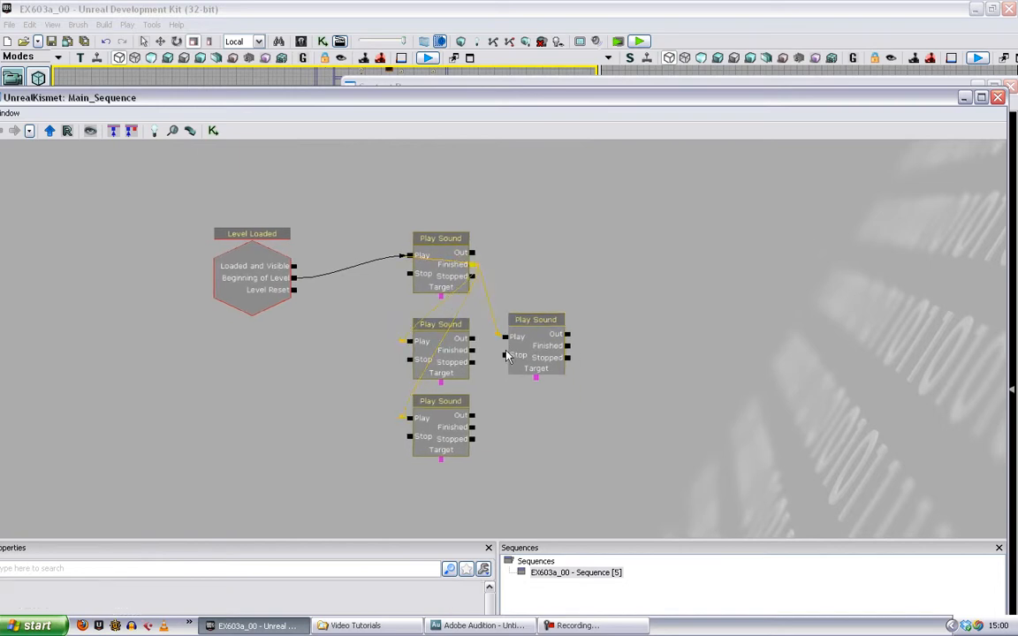
- Paste a fifth Play Sound beneath the fourth and link the first node's Finished output to its Play input
key(ctrl+v)
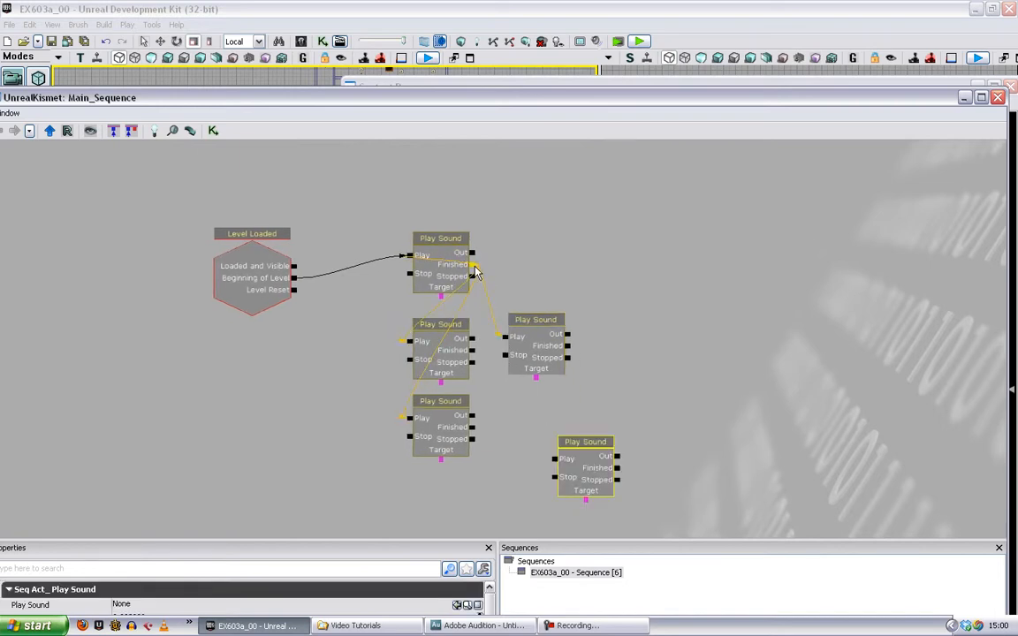
click(522, 394)
mouse_move(473, 265)
mouse_down()
mouse_move(560, 470)
mouse_move(578, 471)
mouse_move(538, 444)
mouse_up()
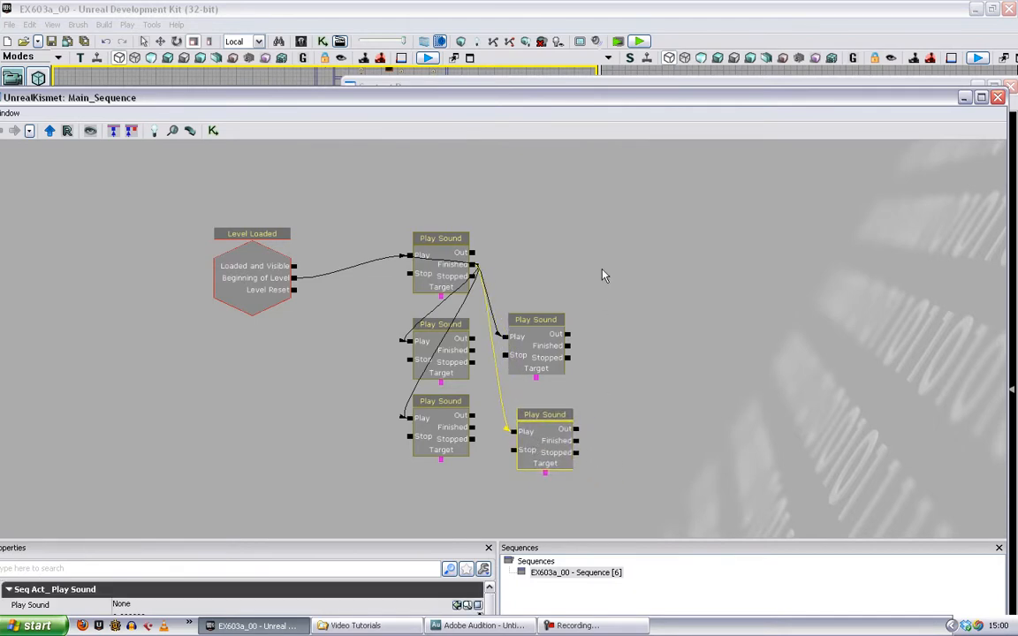
- Add a Player variable covering all players and link it to the Target of all five Play Sound nodes
right_click(588, 238)
mouse_move(634, 279)
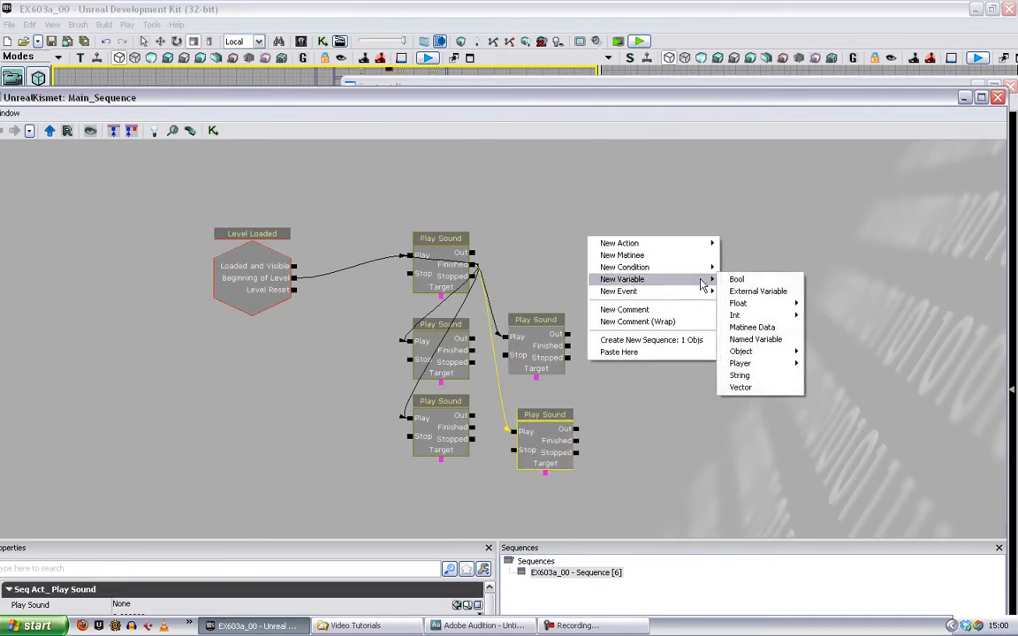
mouse_move(742, 366)
click(817, 364)
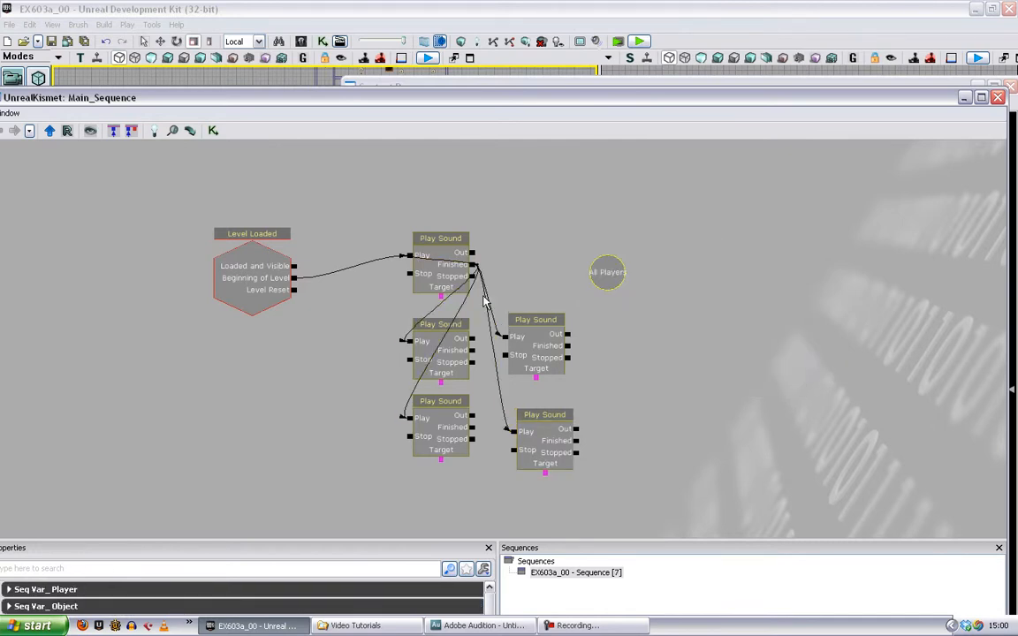
drag(439, 300, 607, 272)
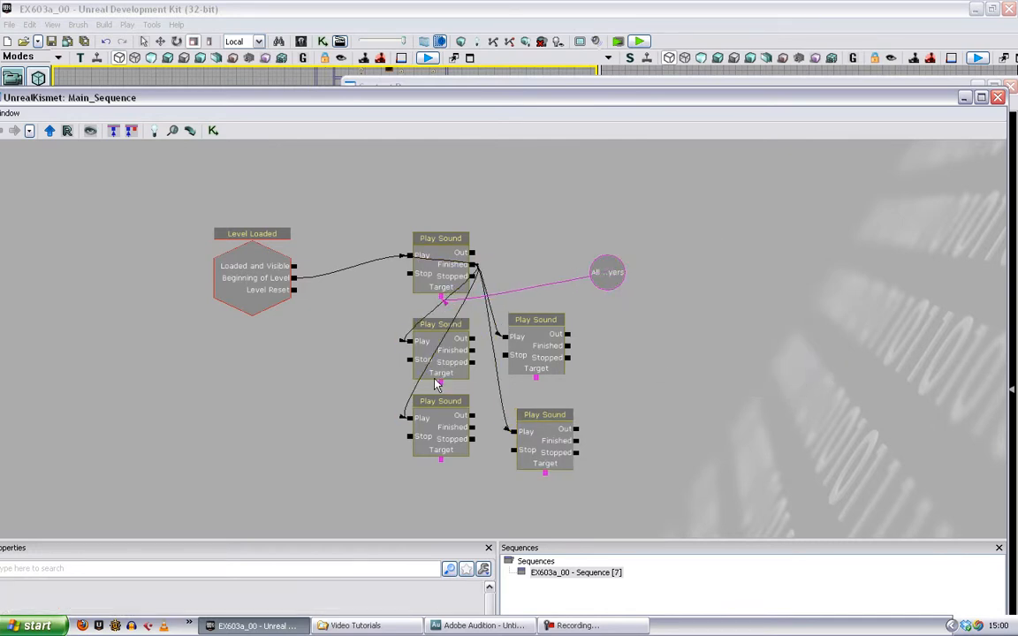
drag(440, 383, 607, 277)
drag(440, 460, 605, 274)
drag(545, 474, 607, 274)
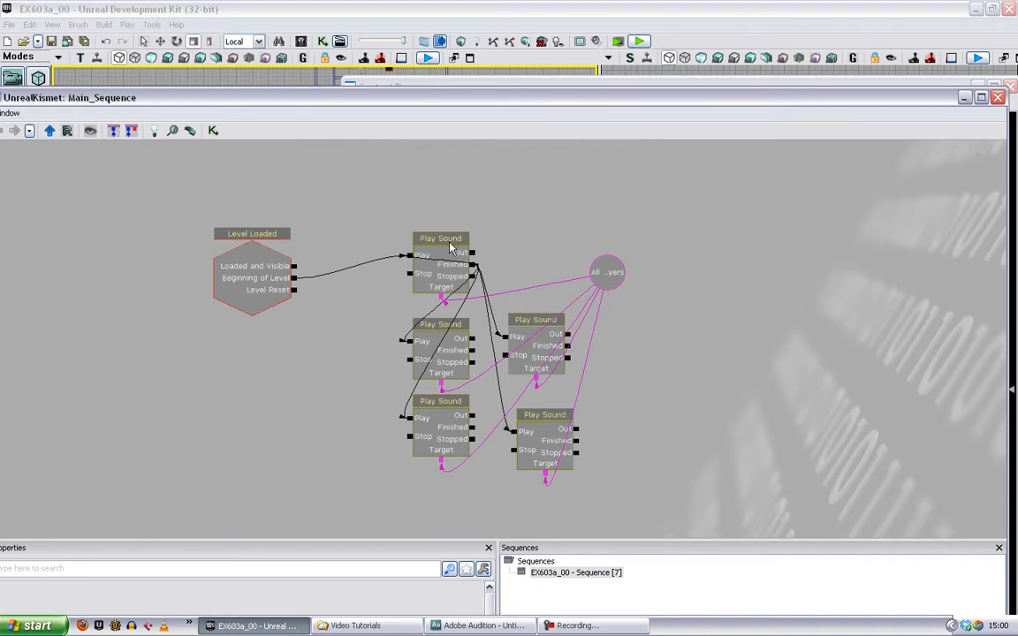
- Assign Stealth_01_Pizz_02_Cue from the Content Browser as the sound of the first Play Sound node
drag(477, 95, 483, 124)
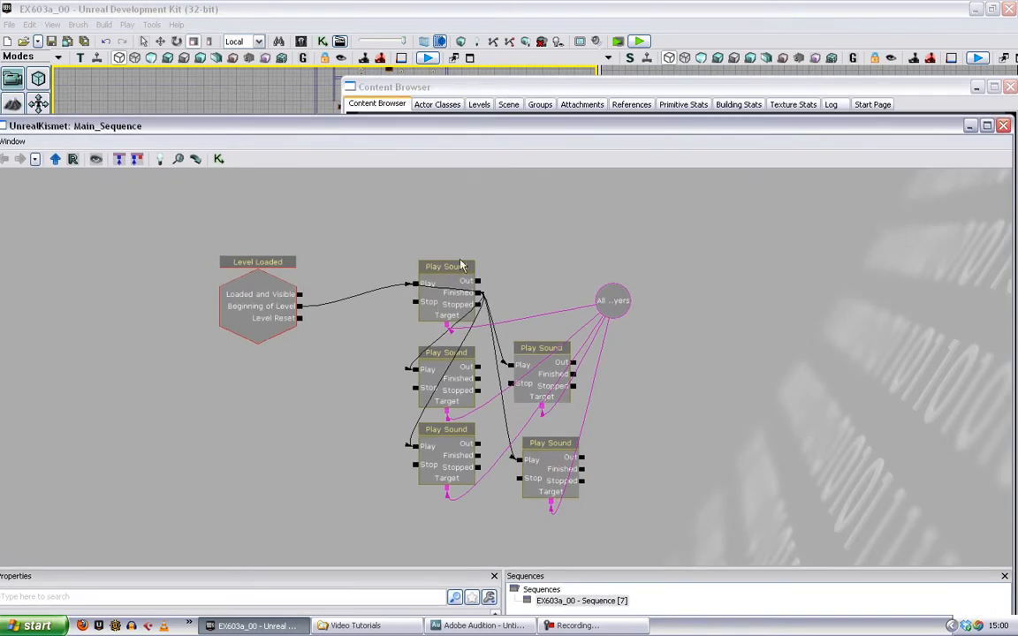
click(535, 87)
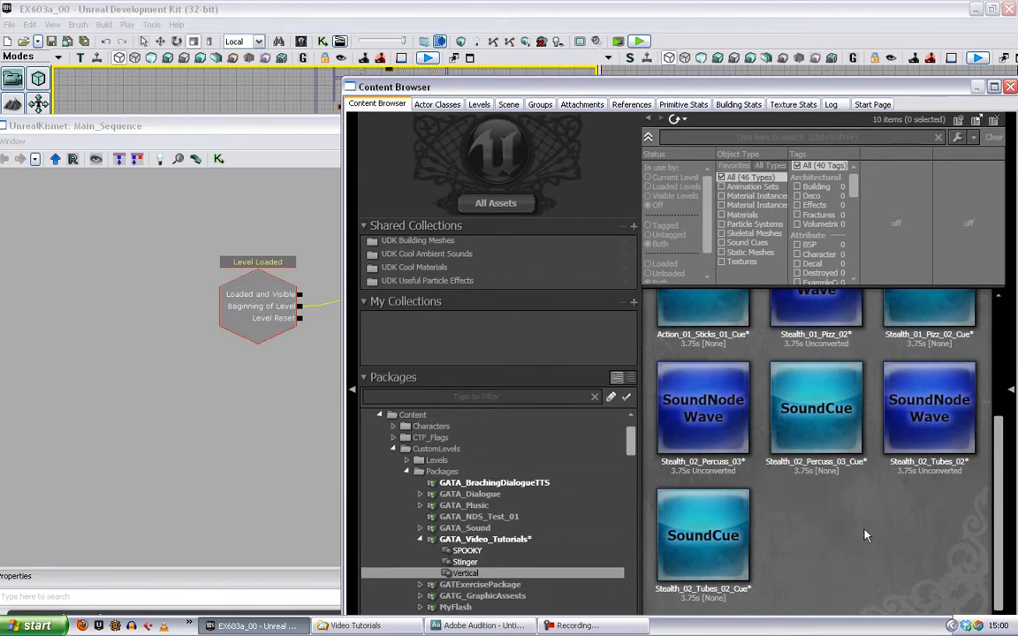
scroll(865, 535, up, 3)
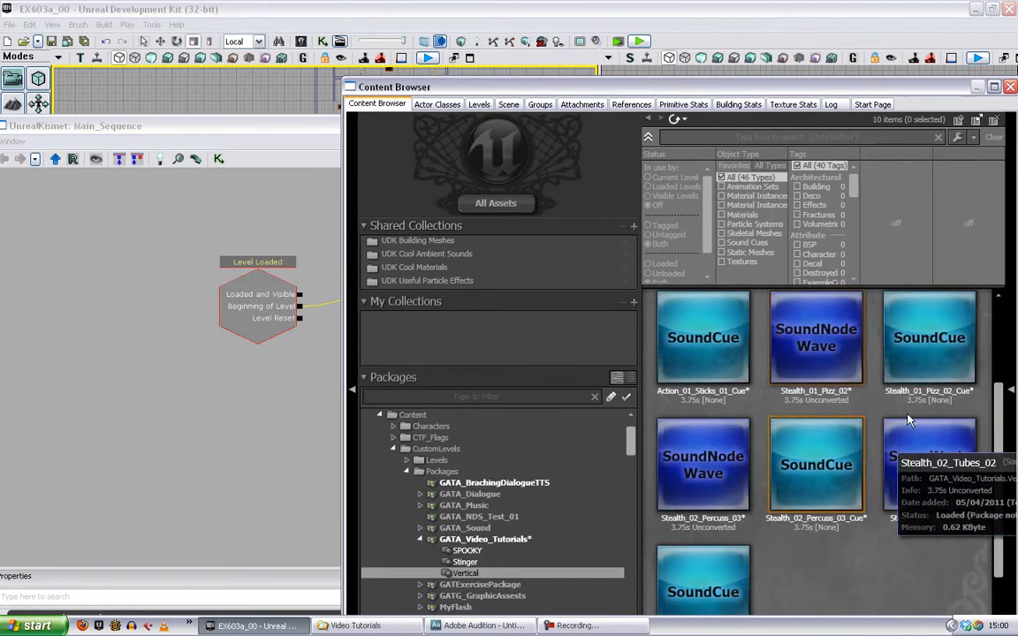
click(212, 380)
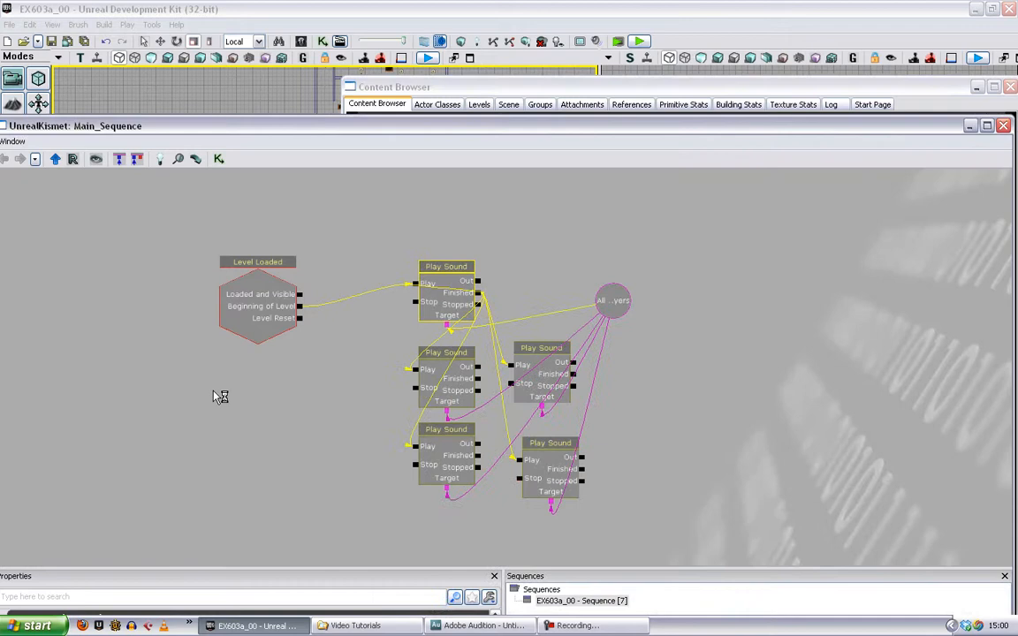
click(447, 275)
drag(453, 568, 454, 461)
click(462, 524)
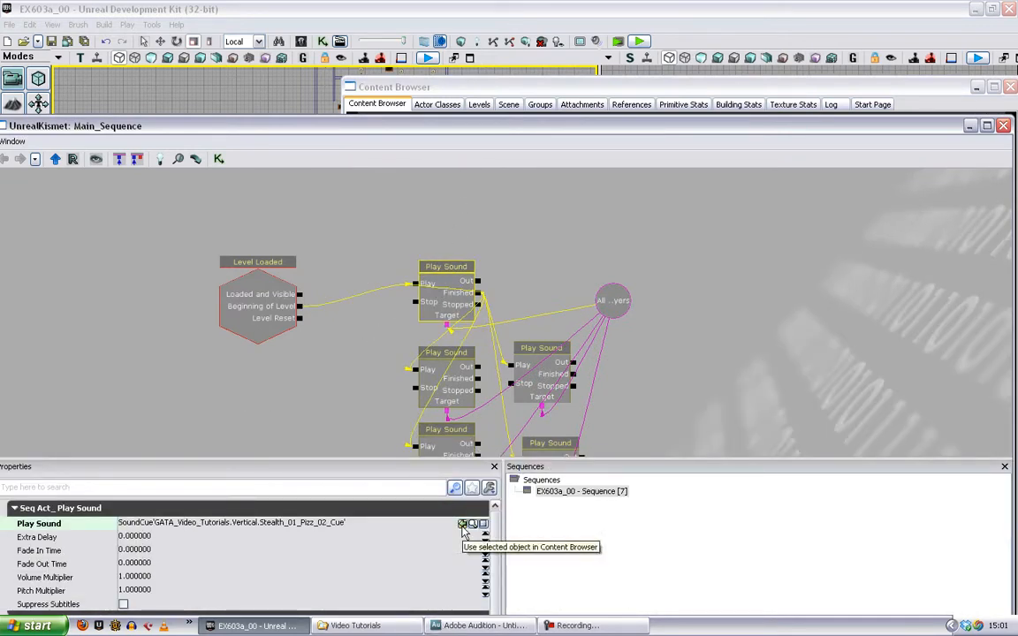
- Assign Stealth_02_Tubes_02_Cue from the Content Browser as the sound of the second Play Sound node
click(446, 371)
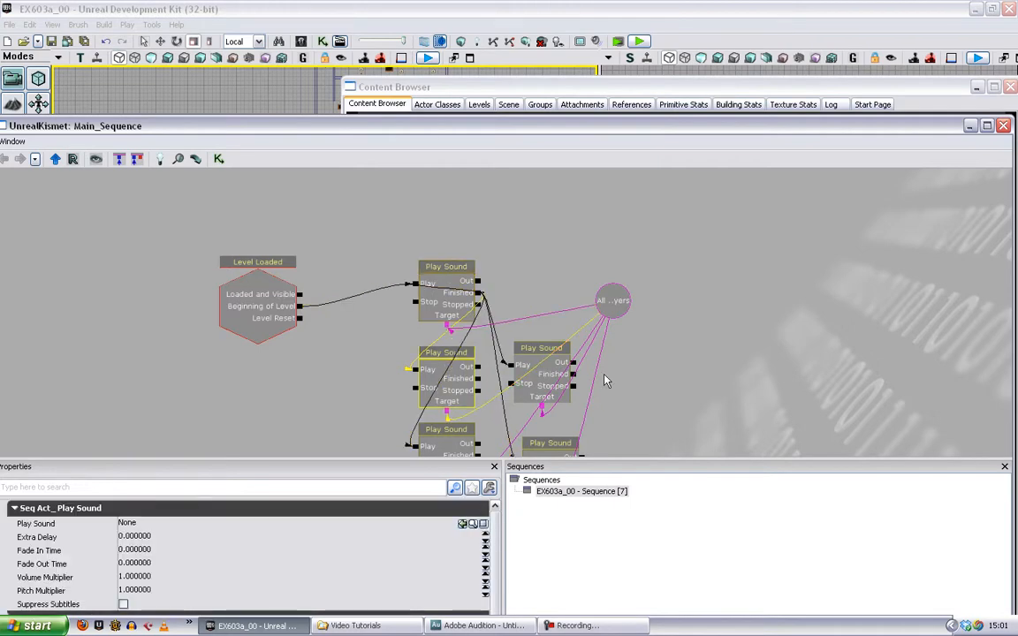
click(599, 86)
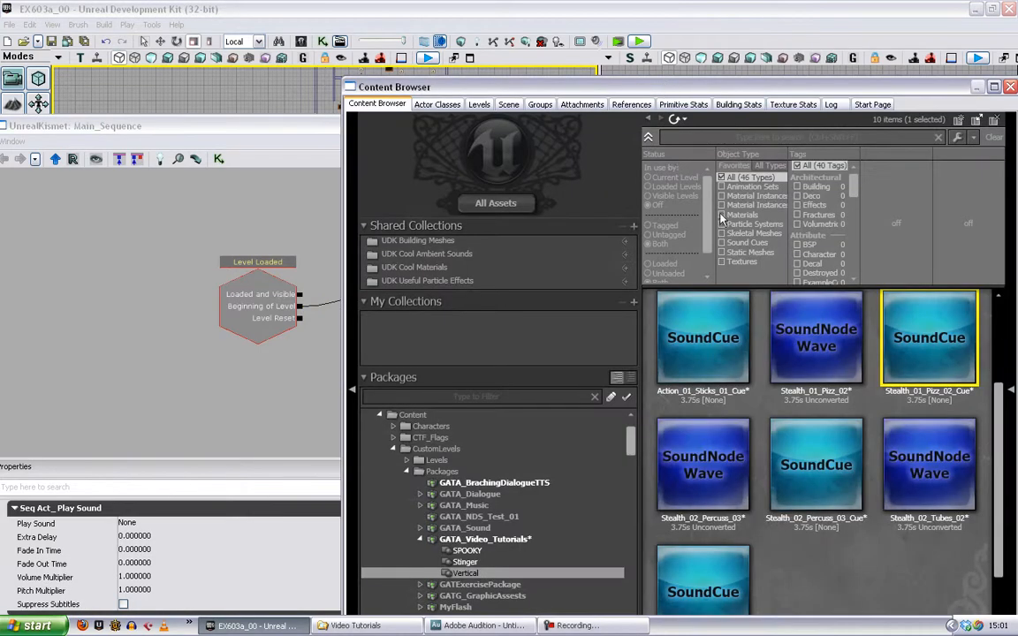
scroll(848, 547, up, 2)
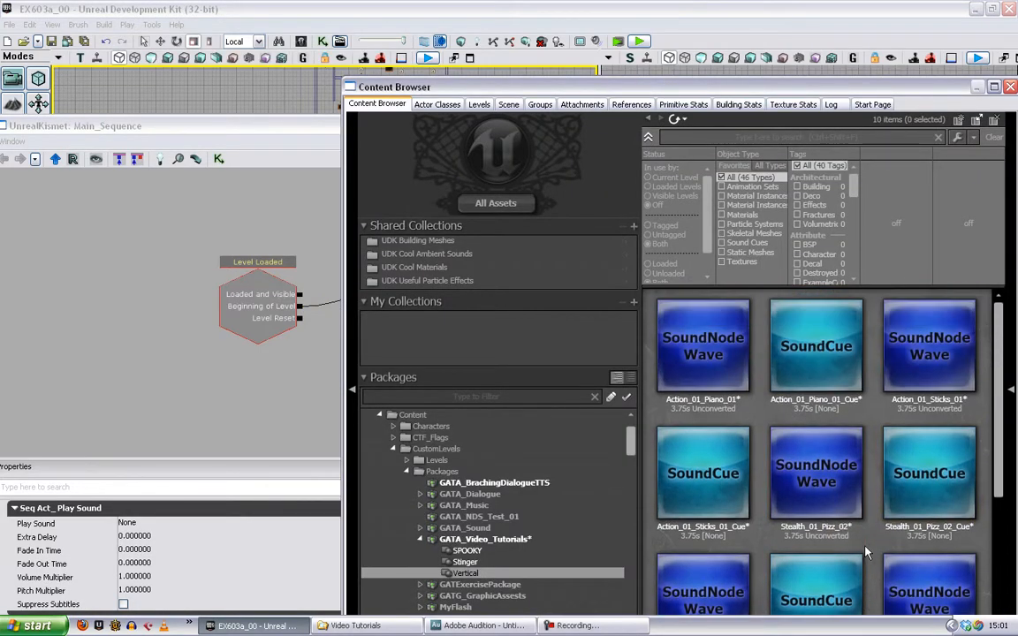
scroll(821, 530, down, 4)
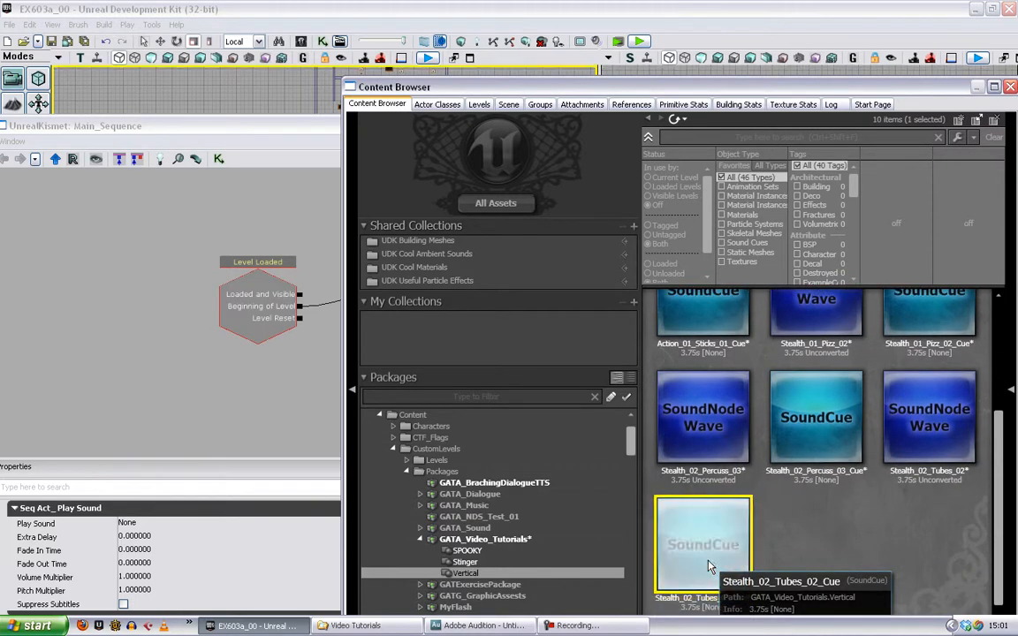
click(316, 392)
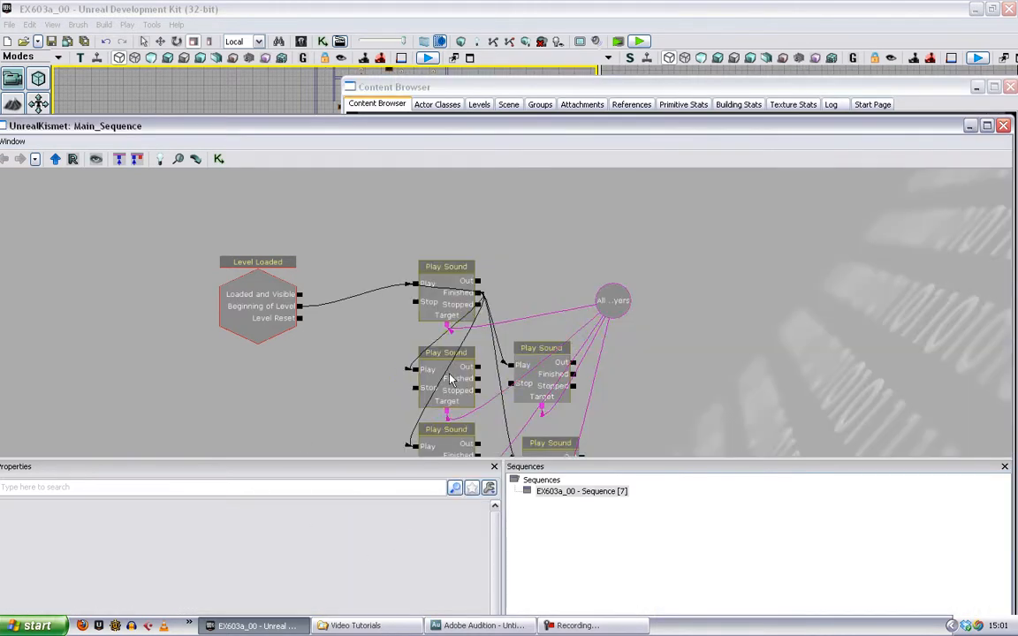
click(453, 412)
click(462, 523)
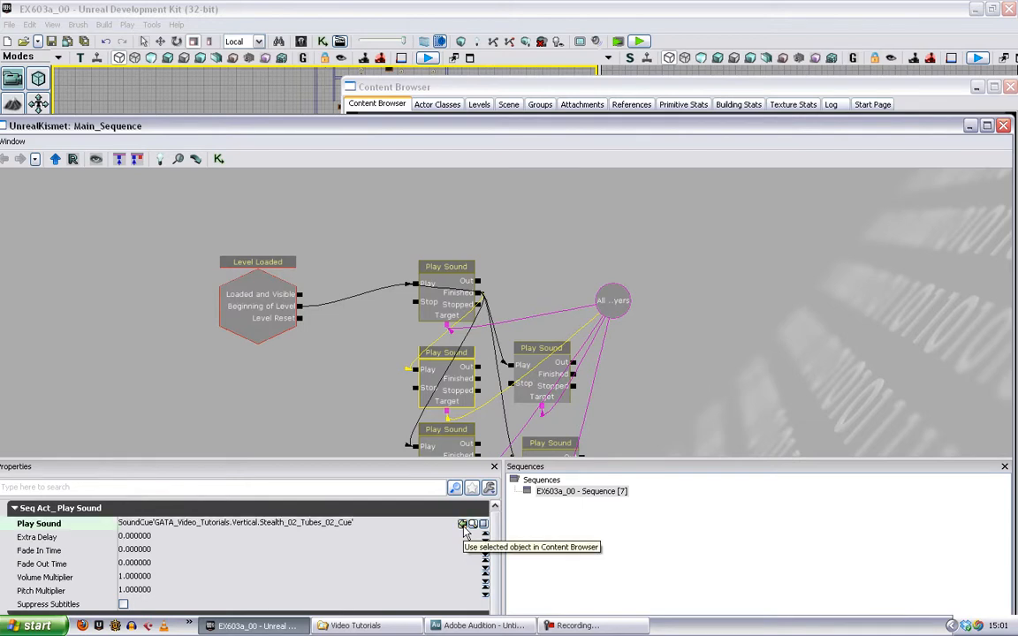
- Assign Stealth_02_Percuss_03_Cue from the Content Browser as the sound of the third Play Sound node
drag(672, 389, 673, 306)
click(461, 334)
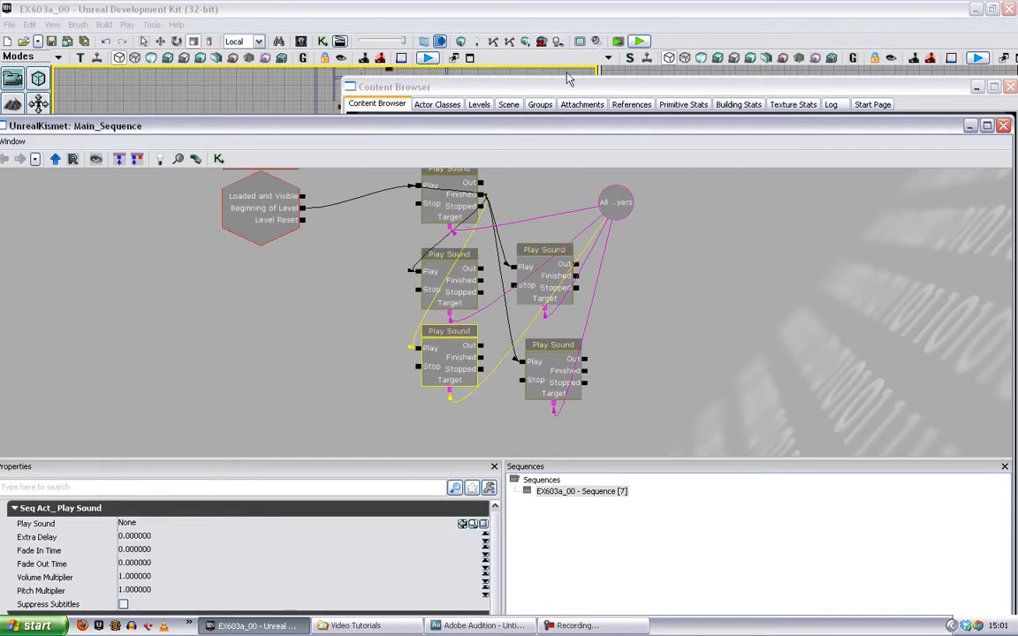
click(569, 88)
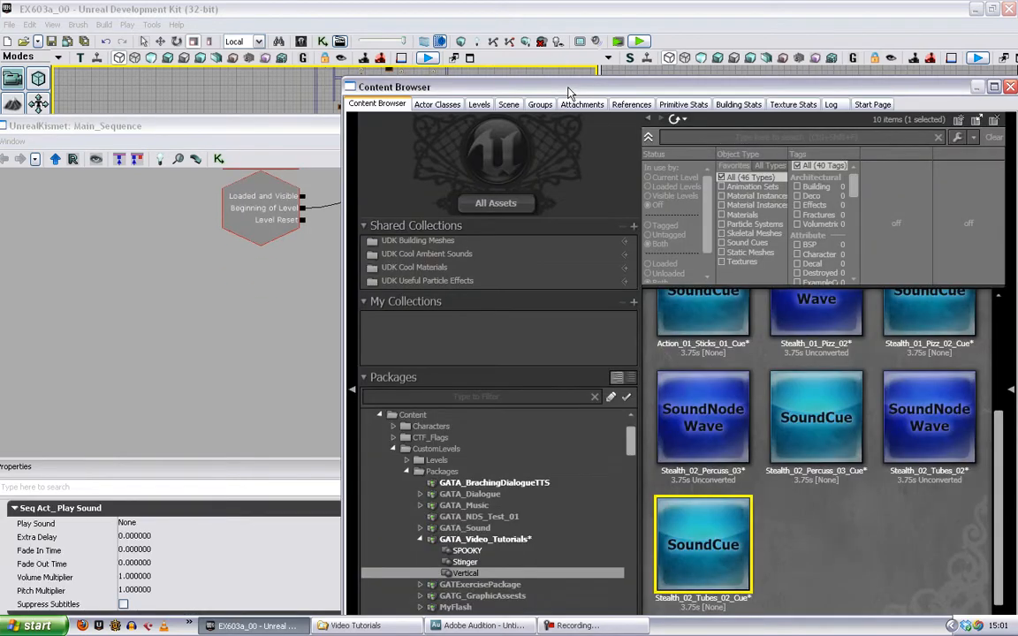
click(876, 502)
click(815, 417)
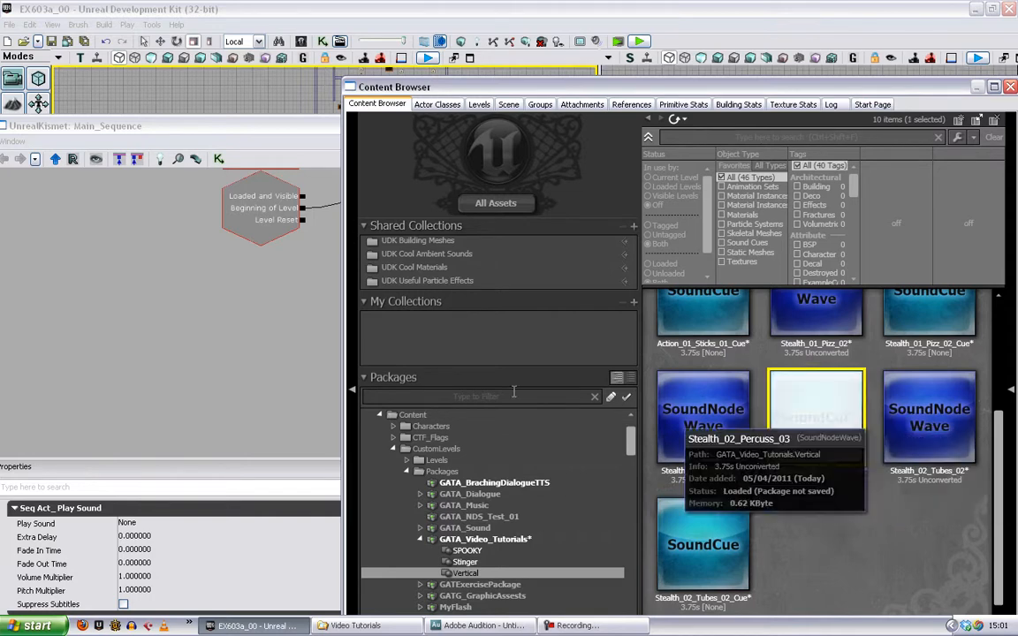
click(265, 326)
click(450, 375)
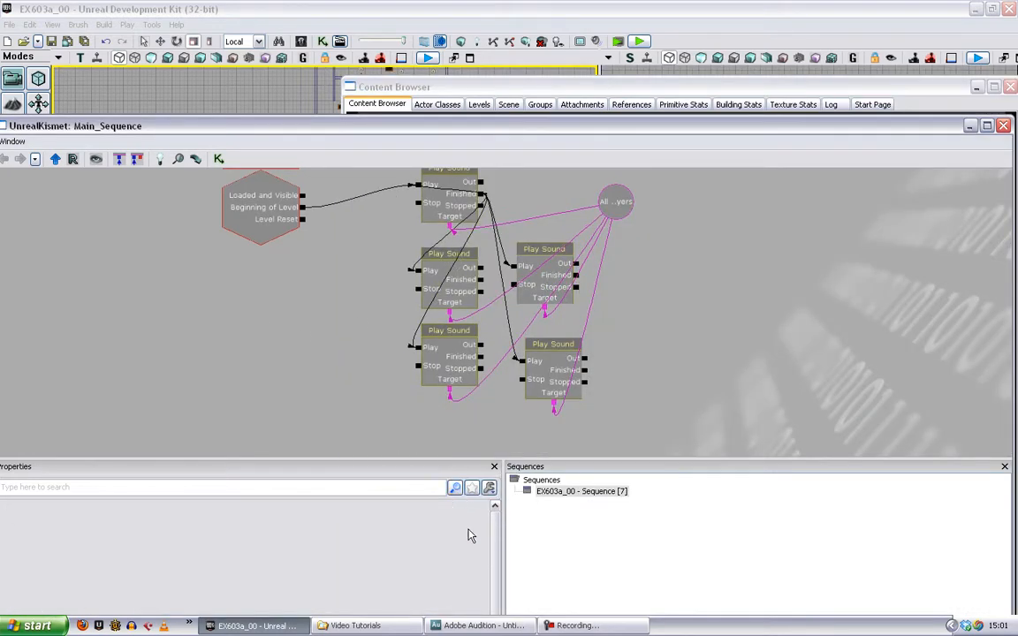
click(447, 368)
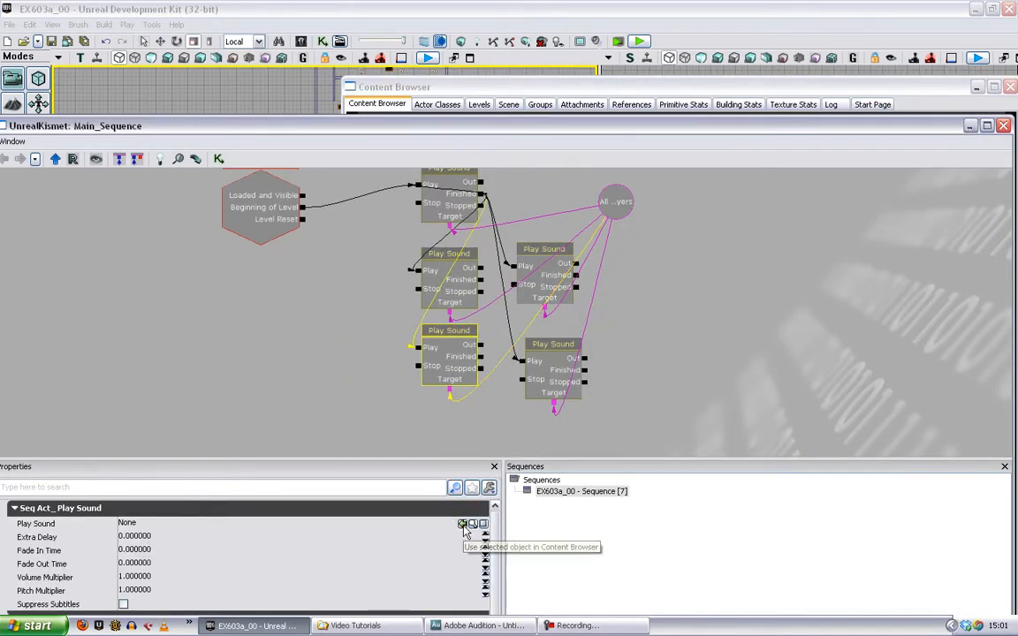
click(461, 523)
- Assign Action_01_Sticks_01_Cue from the Content Browser as the sound of the fourth Play Sound node
click(551, 289)
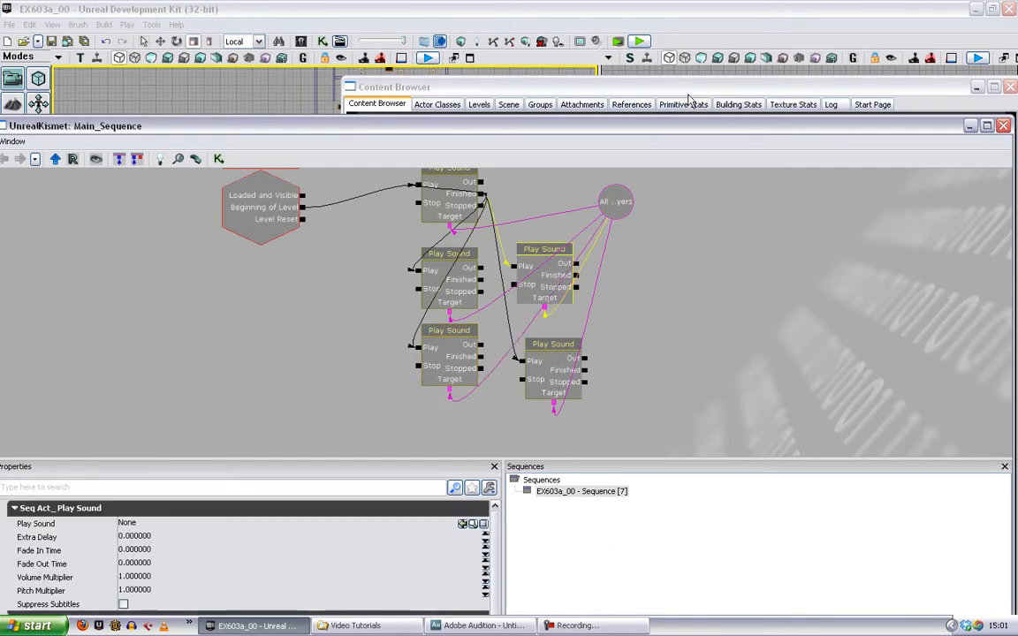
click(621, 89)
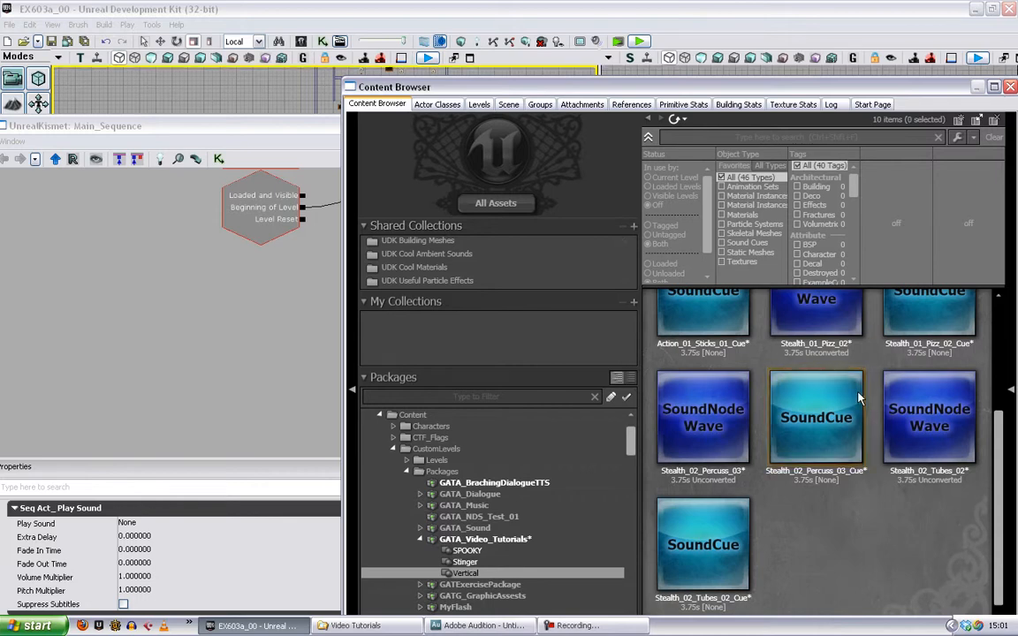
scroll(859, 397, up, 3)
click(719, 393)
click(302, 330)
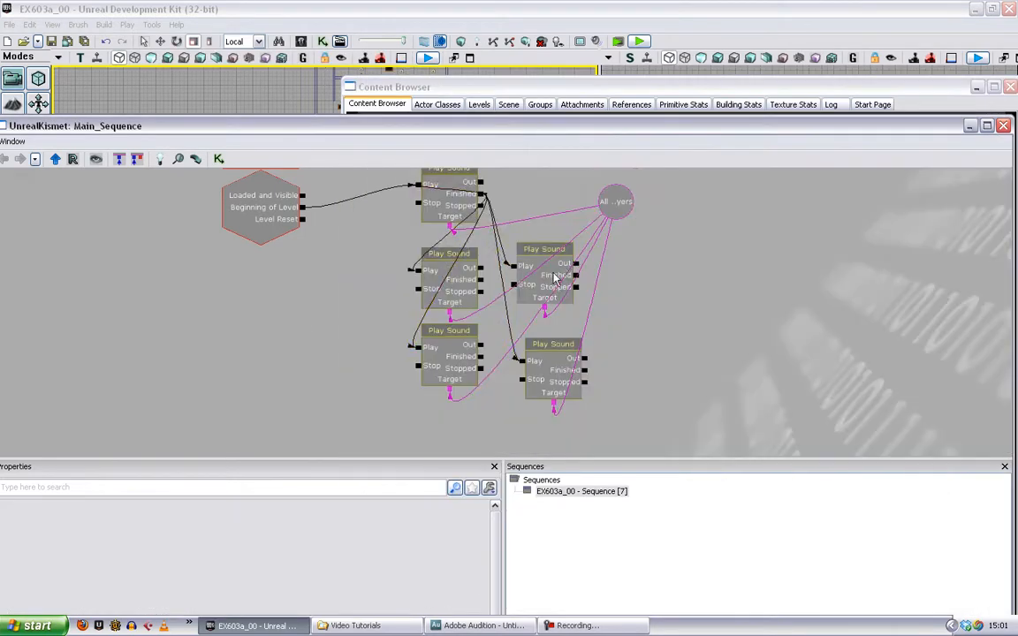
click(554, 278)
click(462, 523)
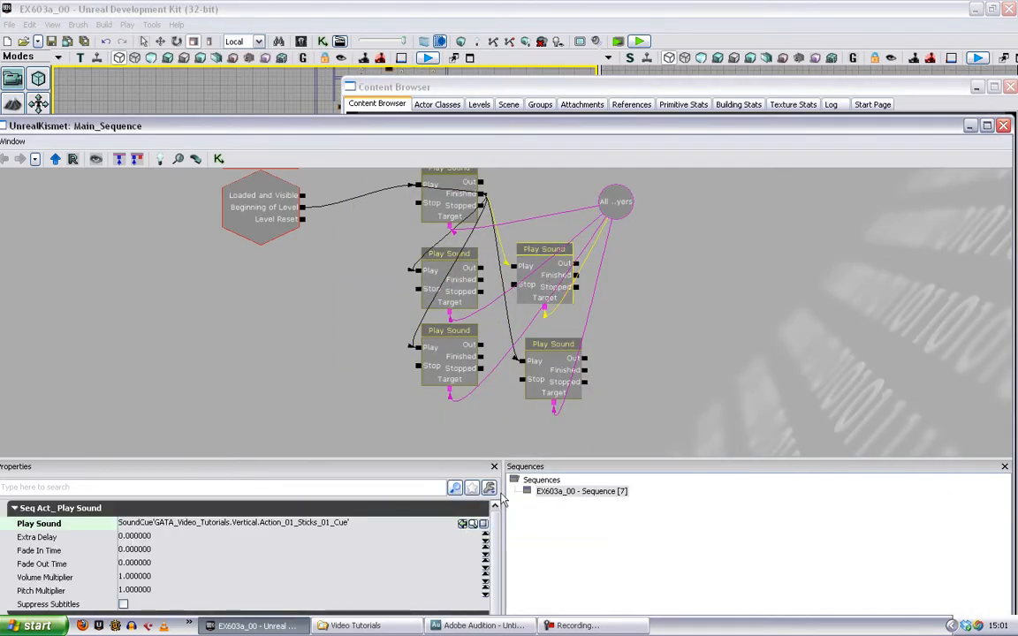
- Assign Action_01_Piano_01_Cue from the Content Browser as the sound of the fifth Play Sound node
click(547, 375)
click(611, 91)
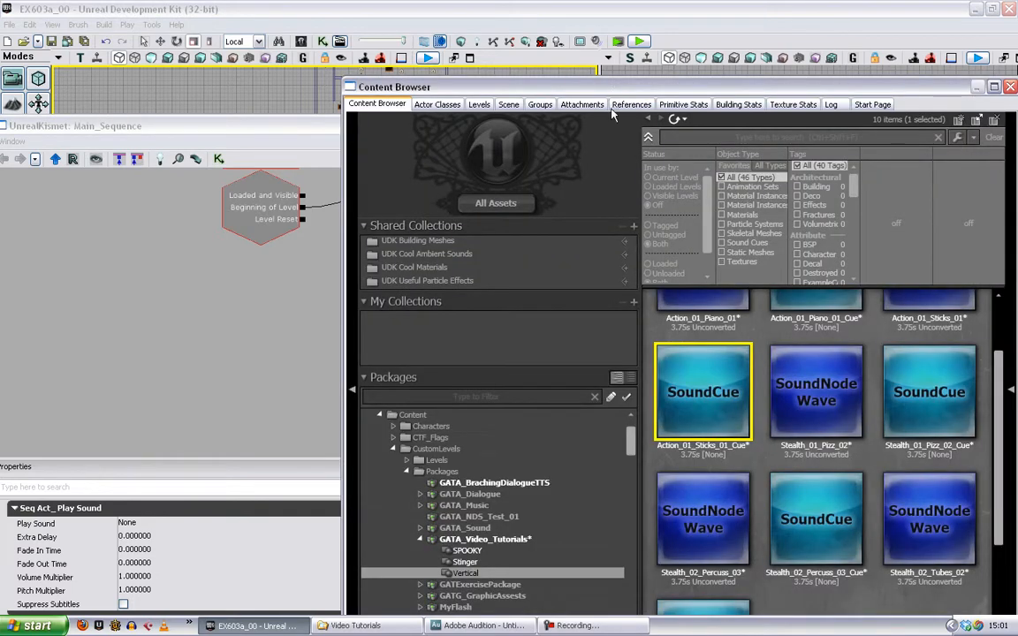
scroll(815, 371, up, 2)
click(813, 331)
click(301, 325)
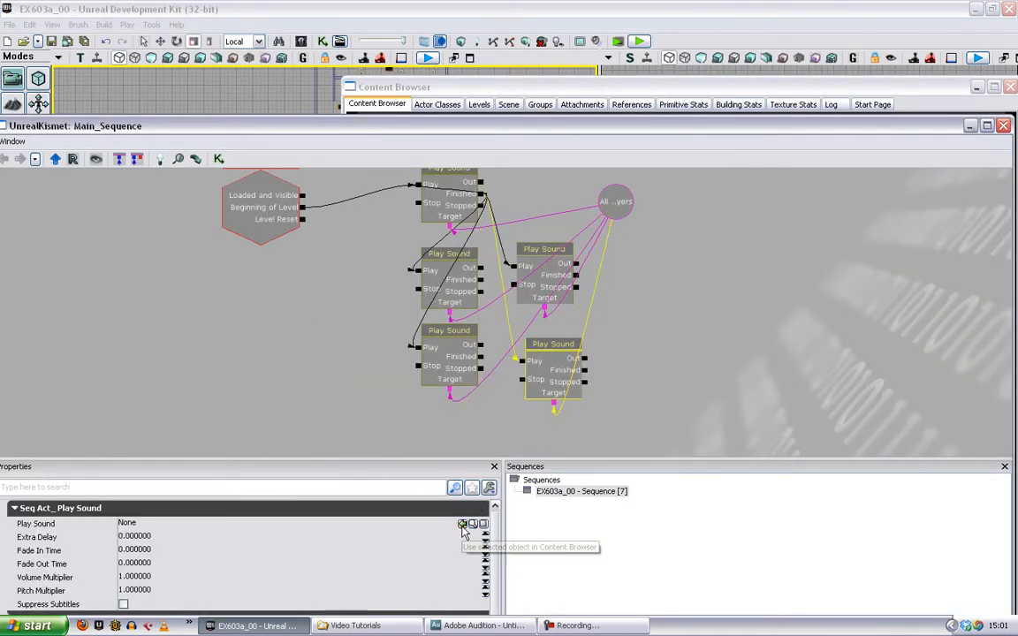
click(462, 524)
- Play the level in an editor window to listen to the layered music cues, and end the play session
drag(659, 329, 702, 360)
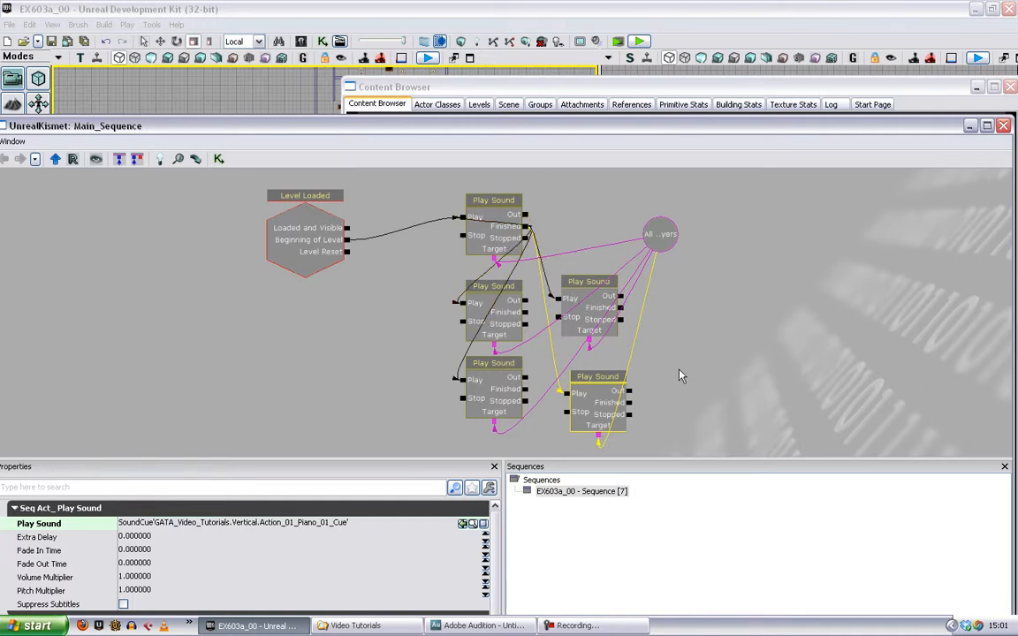
click(641, 42)
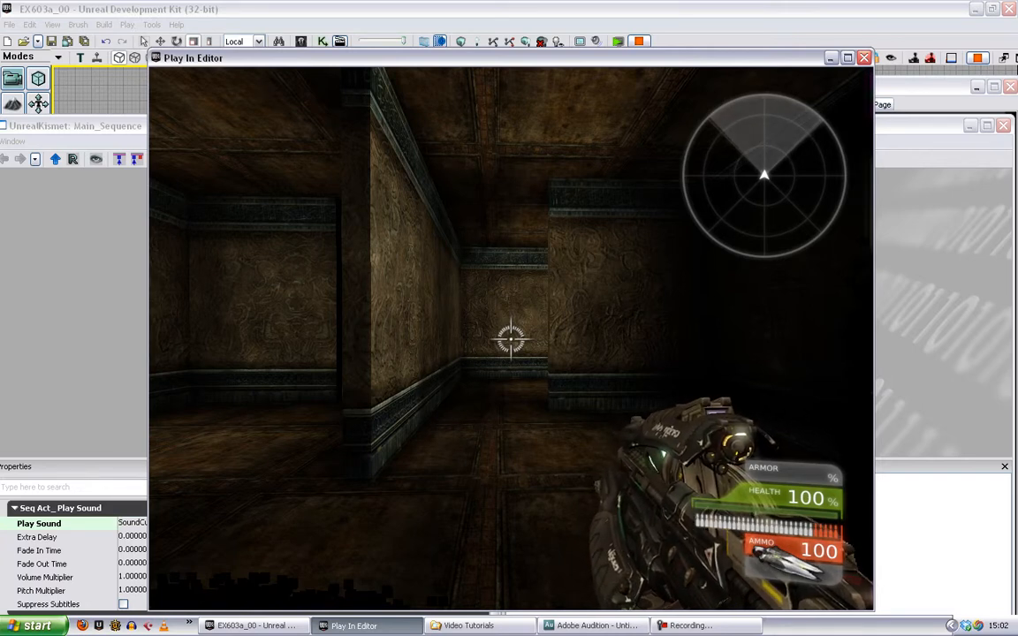
key(Escape)
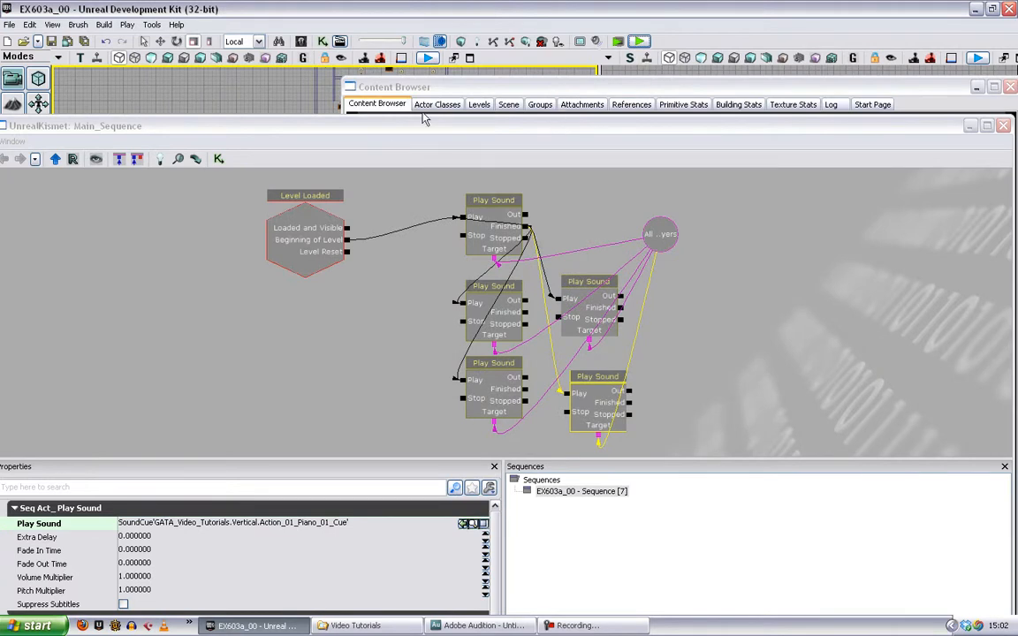
- Nudge the Level Loaded event upward and expose the VolumeMultiplier float variable on the second and third Play Sound nodes
ctrl+drag(308, 228, 318, 200)
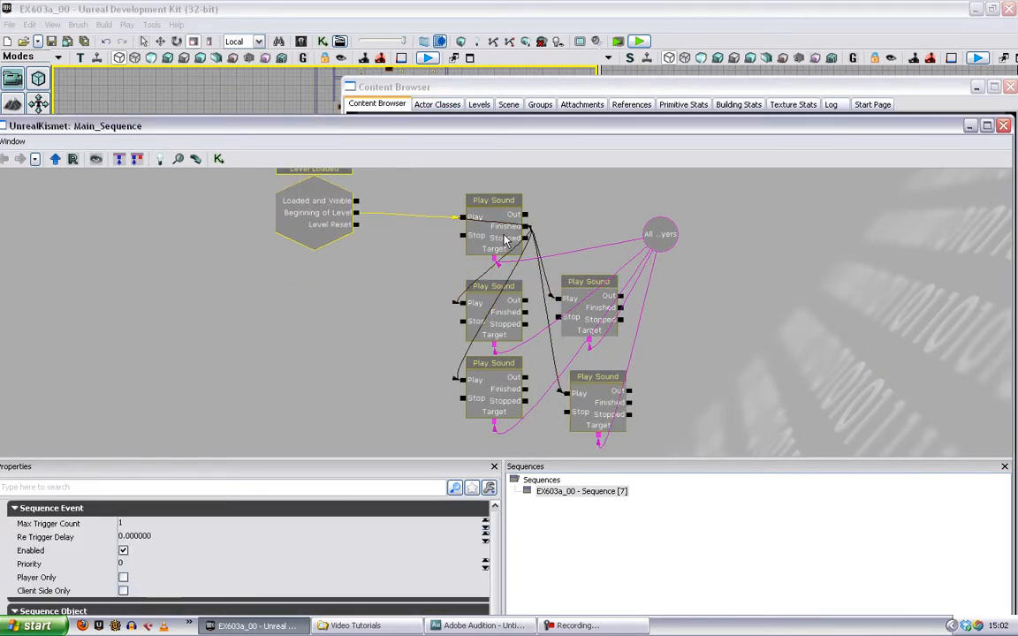
right_click(508, 326)
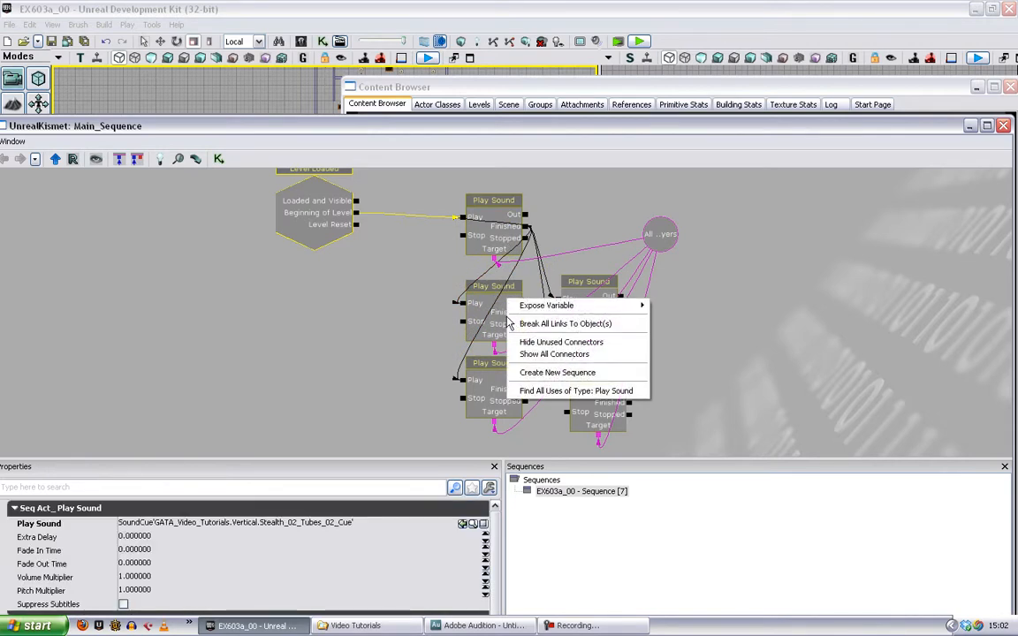
mouse_move(543, 308)
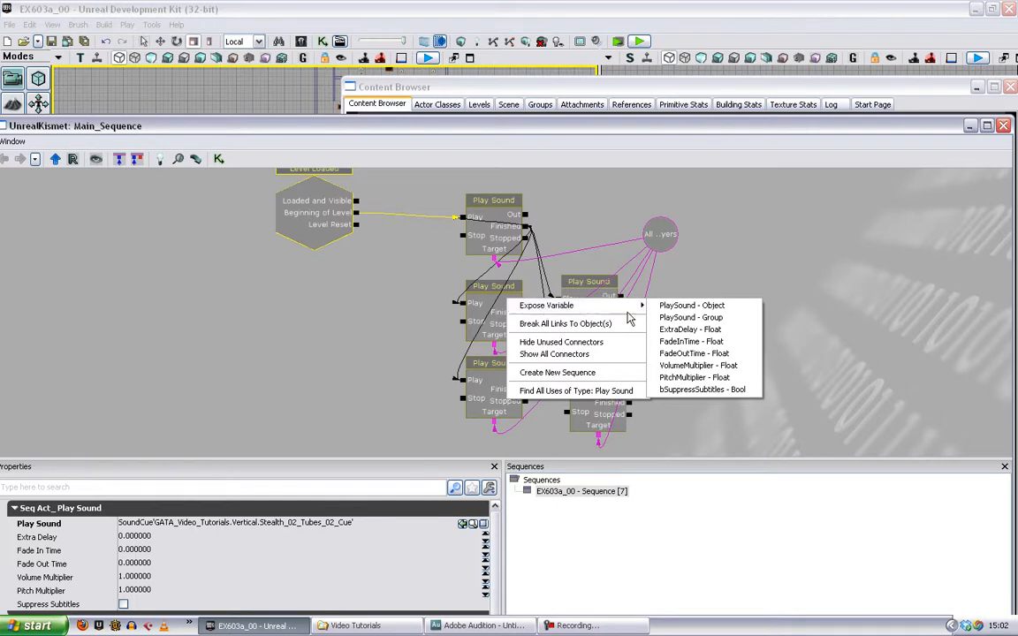
click(698, 365)
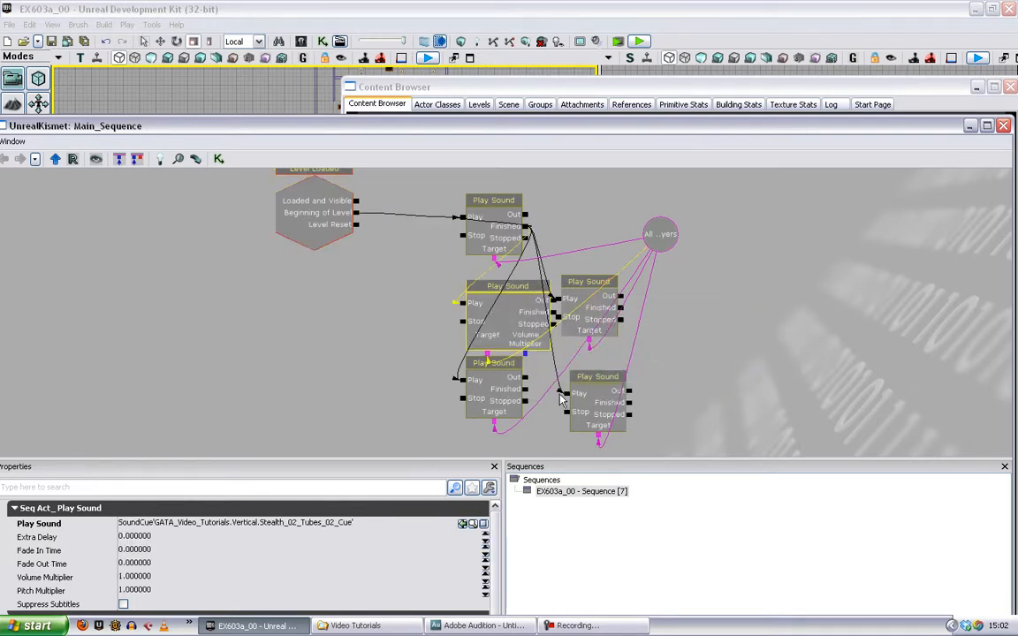
right_click(499, 360)
mouse_move(565, 365)
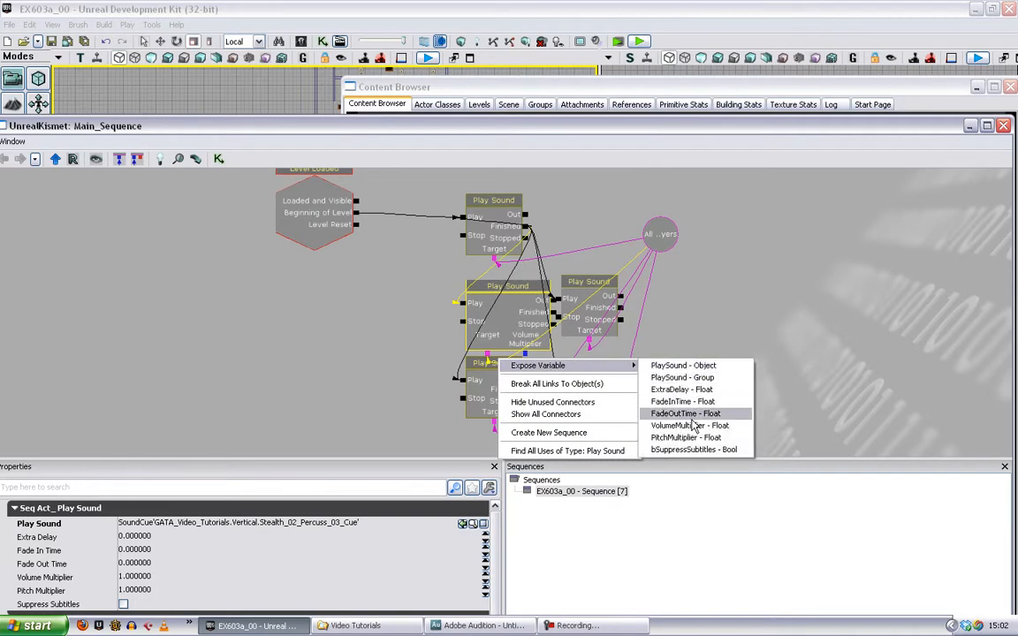
click(693, 425)
- Expose the VolumeMultiplier float variable on the fourth and fifth Play Sound nodes
right_click(590, 298)
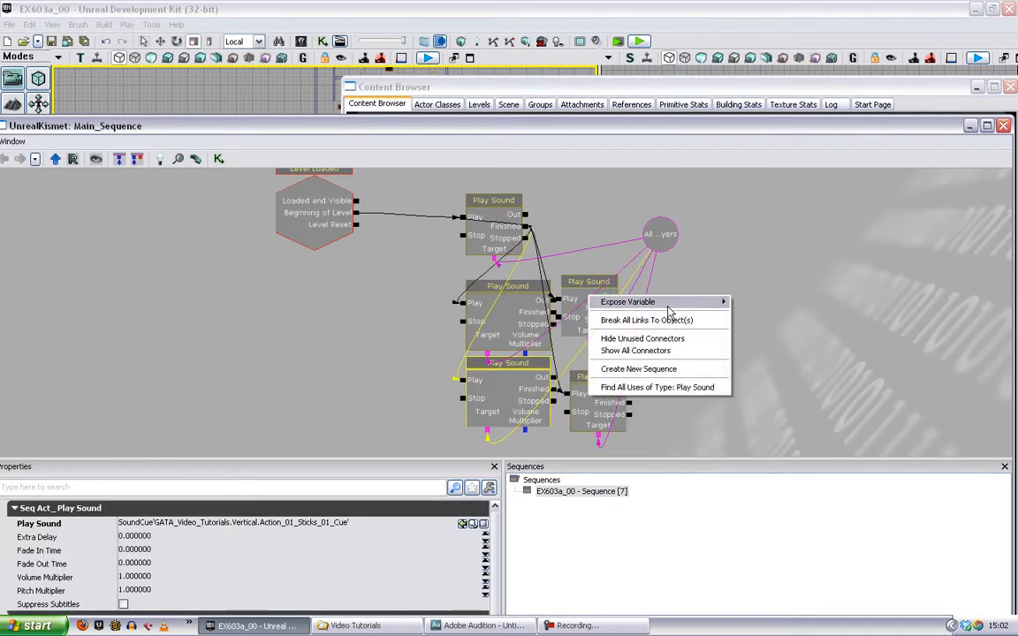
mouse_move(671, 302)
click(702, 361)
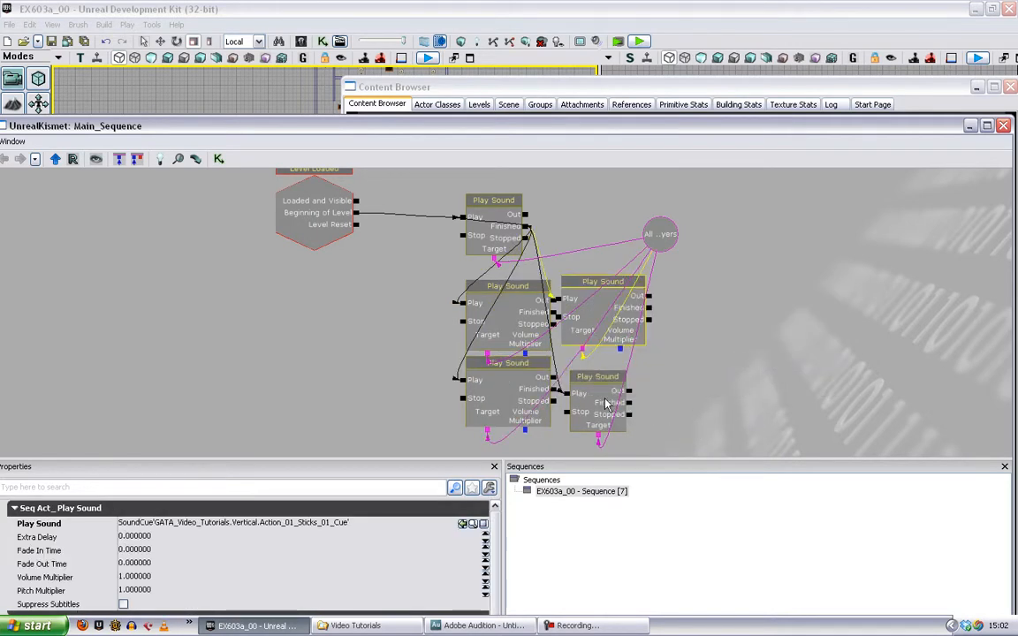
right_click(602, 382)
mouse_move(654, 386)
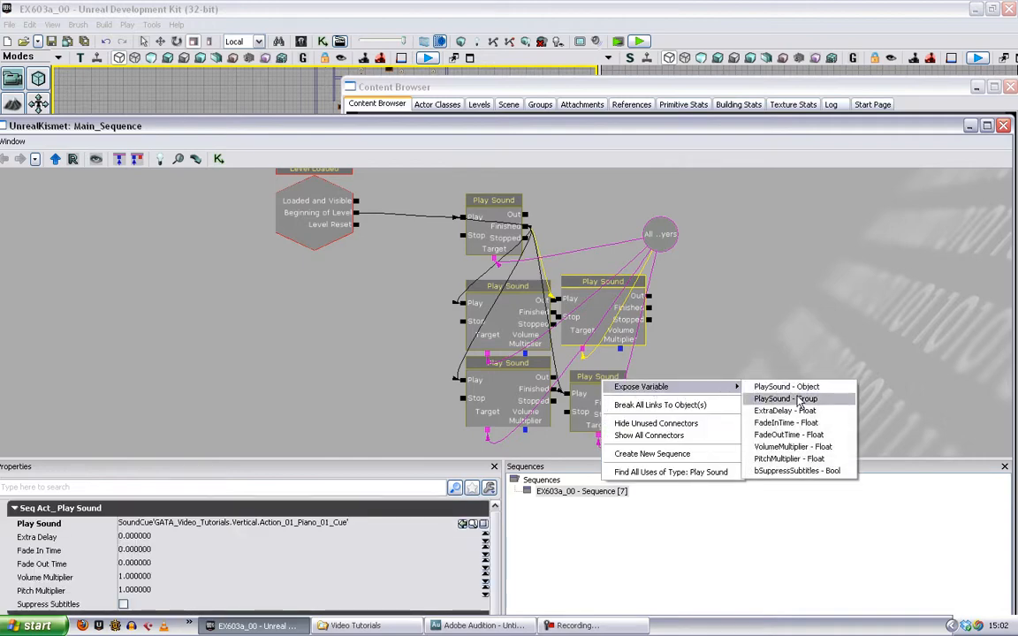
click(793, 446)
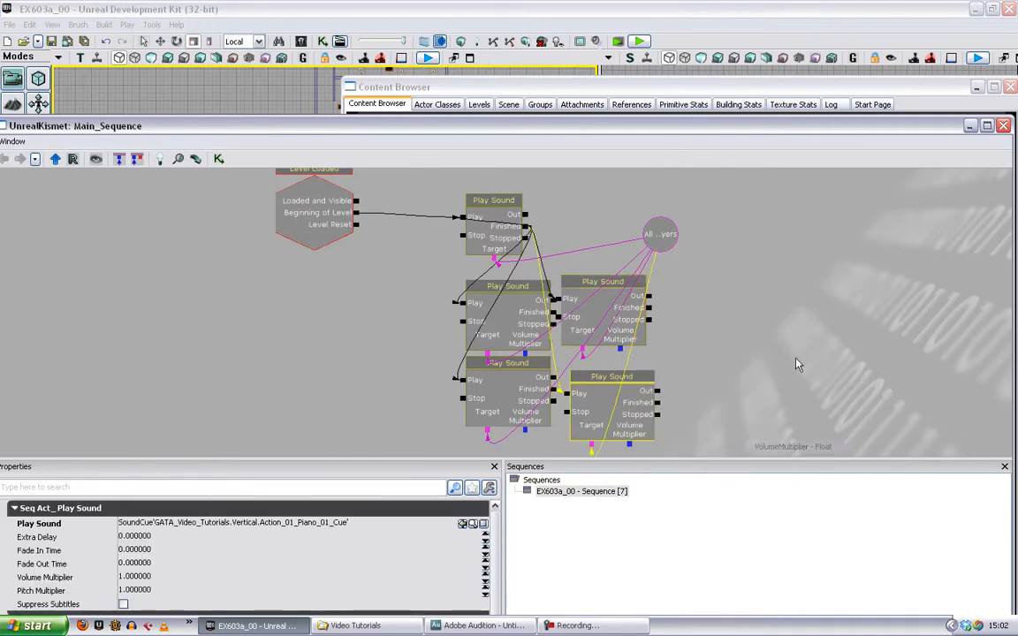
- Move the third Play Sound node down slightly and shift the Kismet and Content Browser windows aside to uncover the level viewports
click(521, 392)
drag(389, 125, 1015, 89)
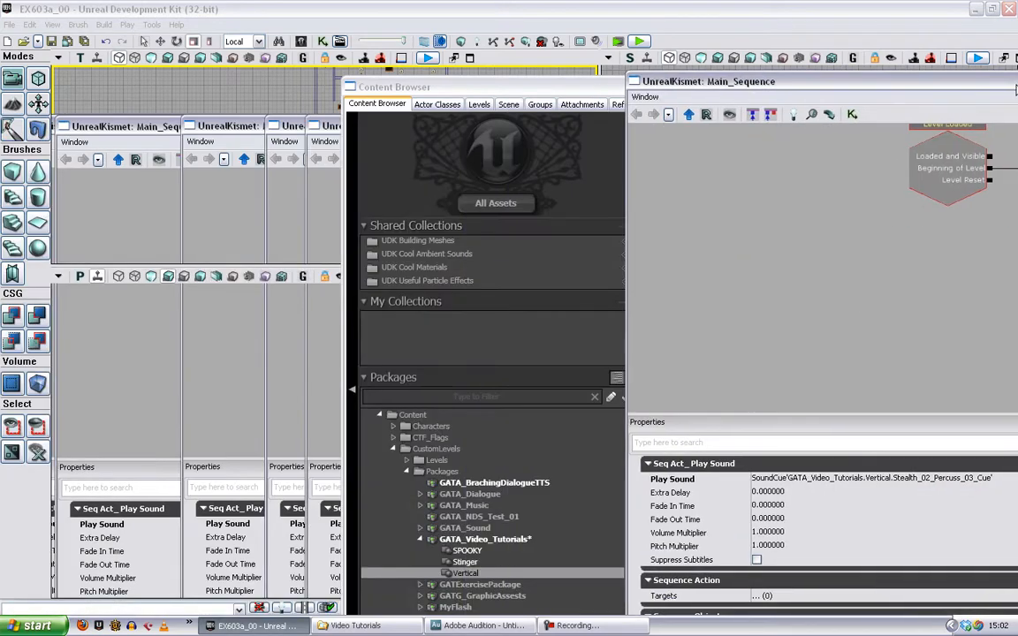
drag(411, 89, 74, 169)
click(674, 168)
- Select Trigger_3 in the maze's top view and add a Touch event for it to the Kismet sequence
drag(497, 201, 491, 236)
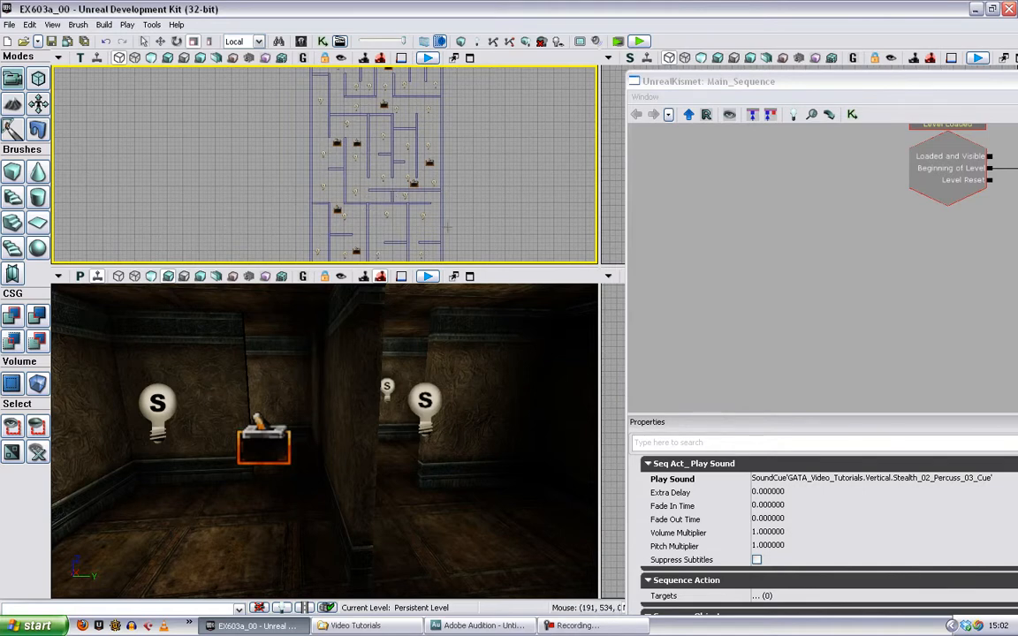
drag(477, 172, 517, 103)
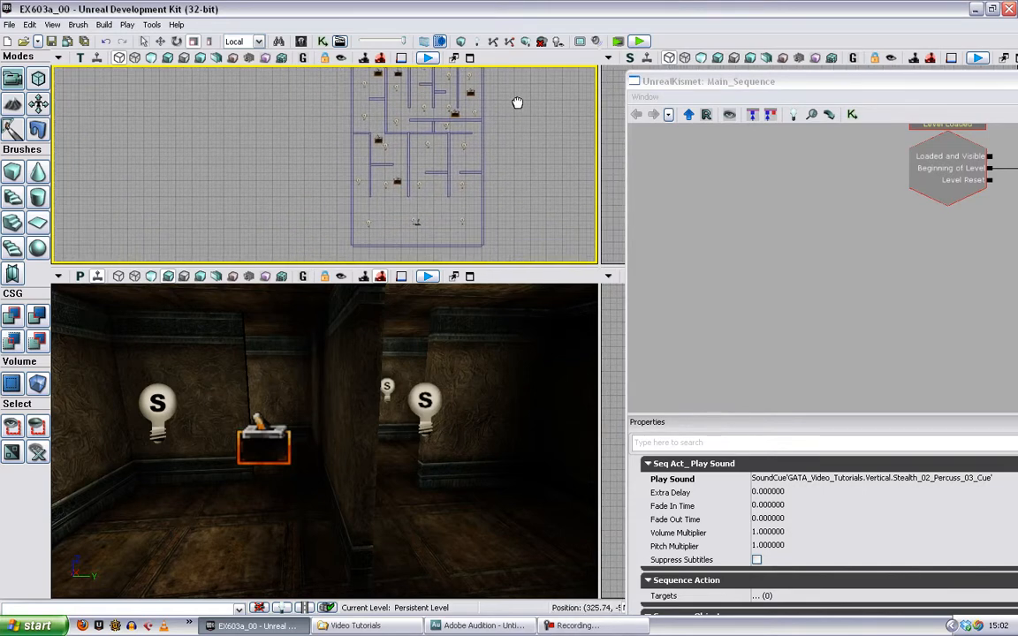
drag(520, 173, 520, 194)
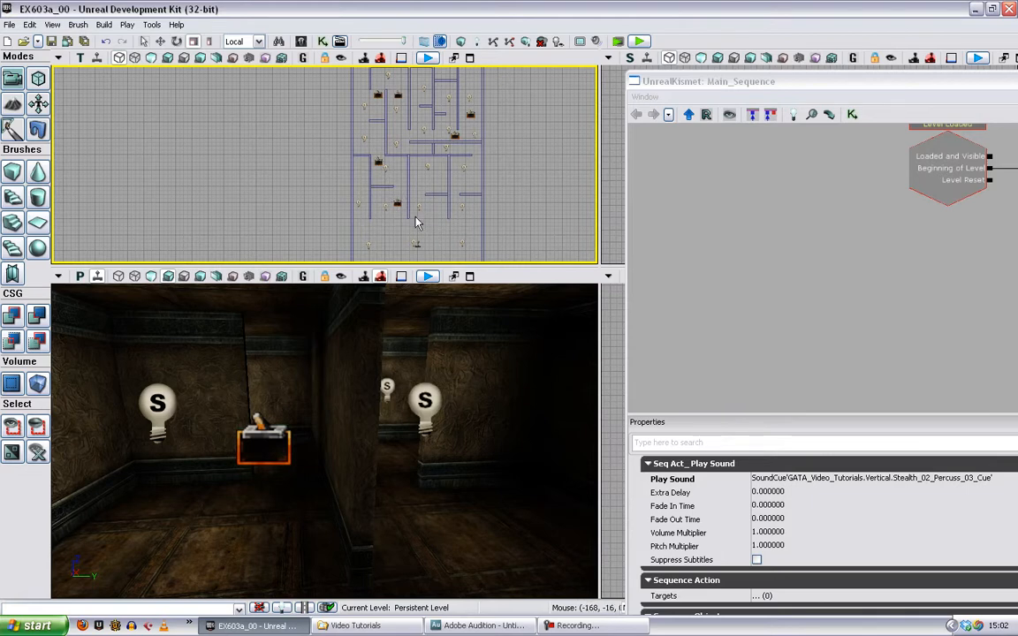
drag(519, 191, 517, 193)
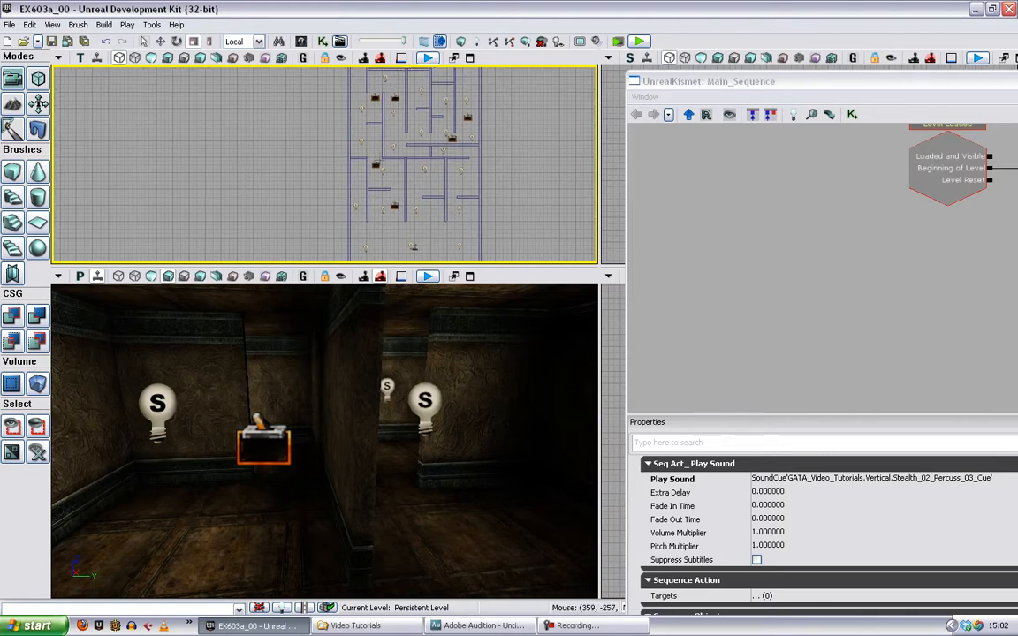
click(377, 165)
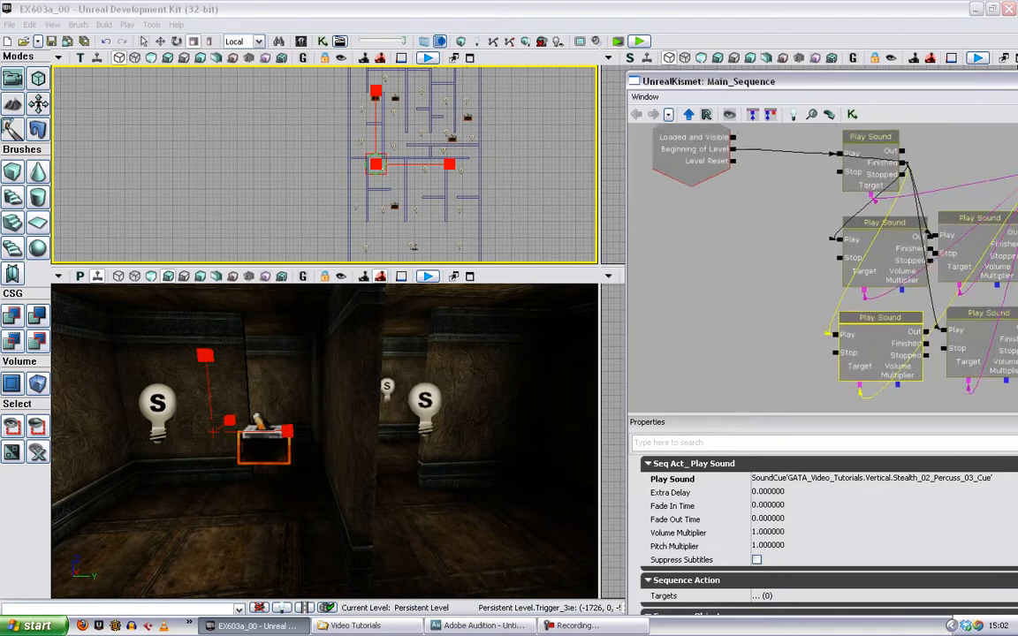
drag(824, 293, 986, 236)
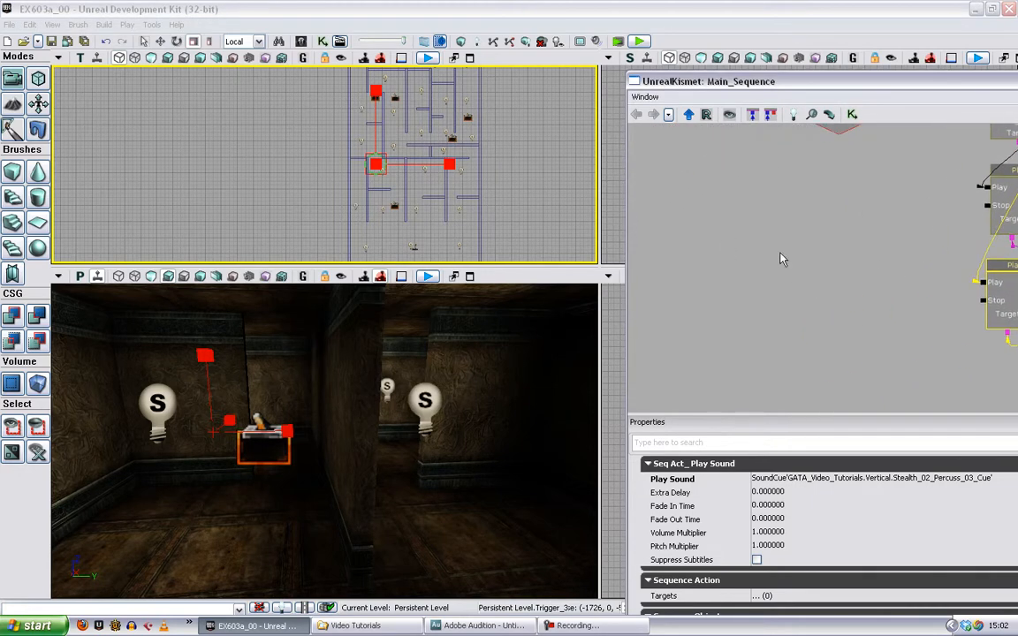
right_click(730, 190)
mouse_move(791, 302)
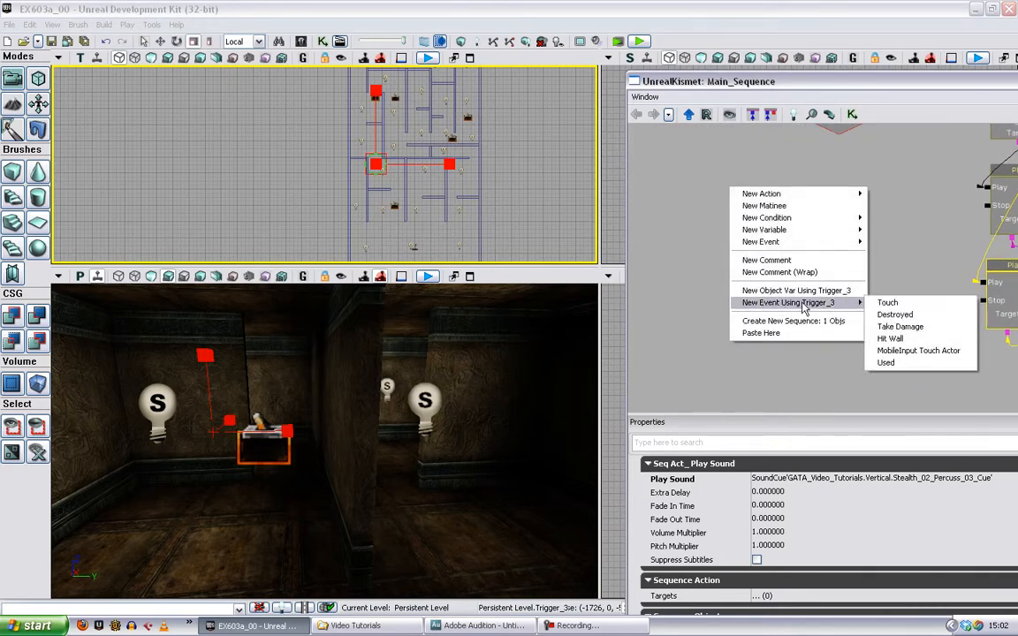
click(888, 303)
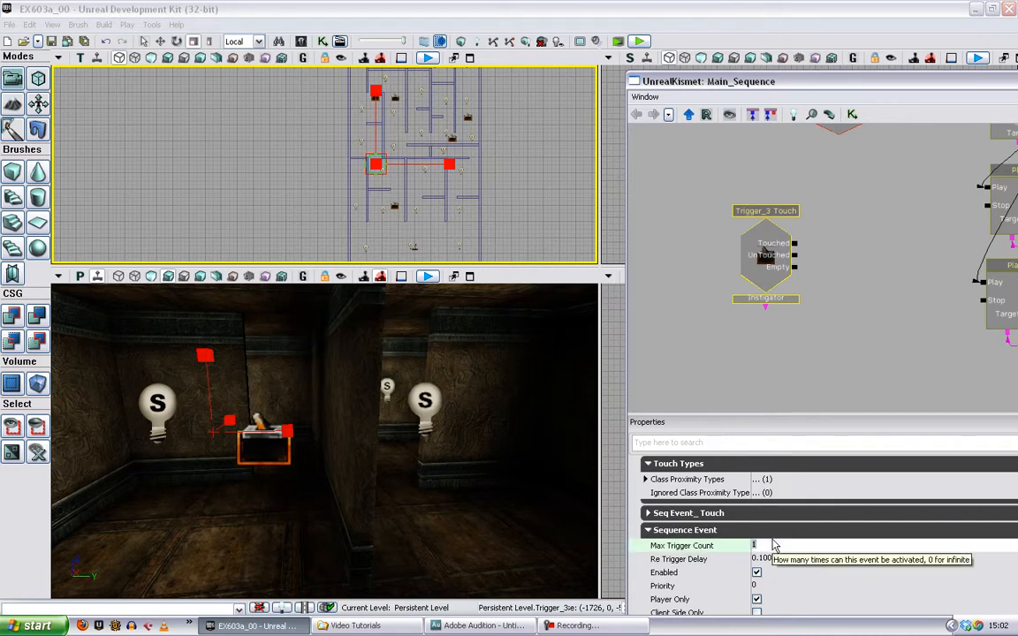
click(841, 324)
- Add a Set Variable Float action beside the Trigger_3 Touch event and connect the Touched output to its In
drag(891, 293, 803, 312)
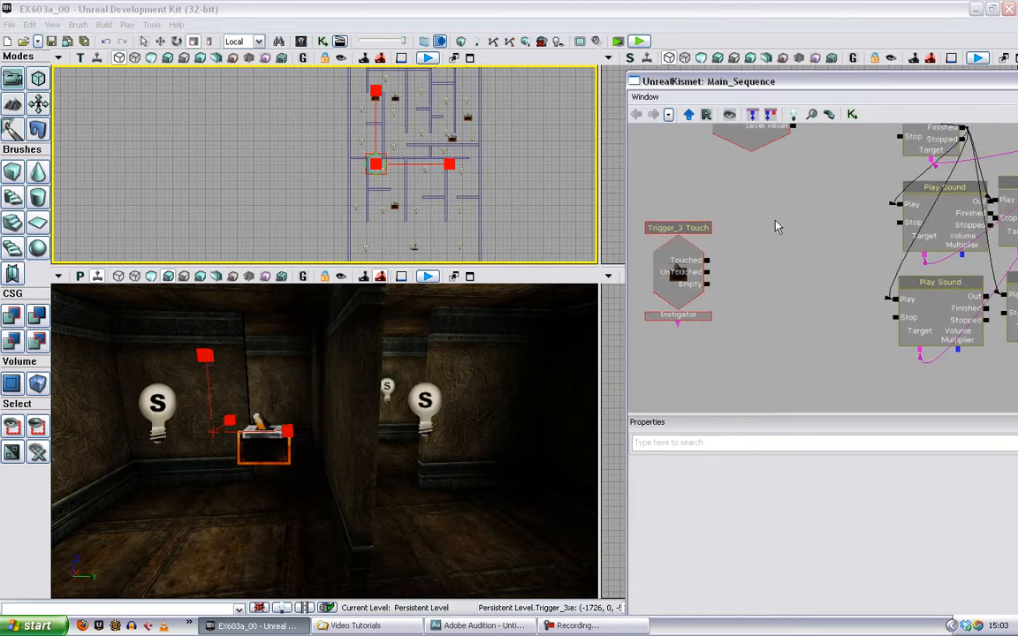
right_click(757, 200)
mouse_move(811, 205)
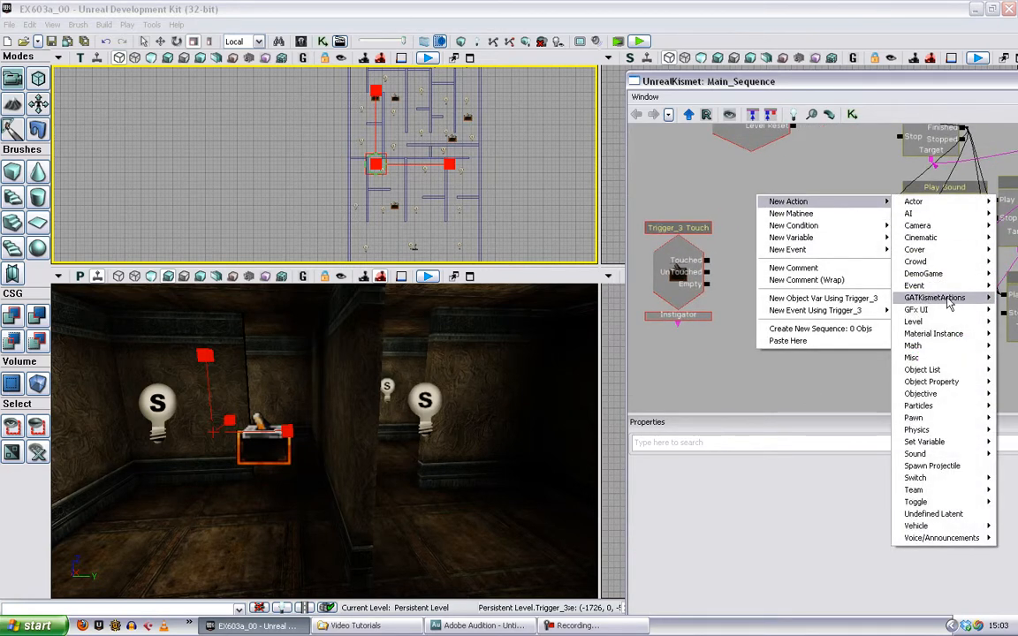
mouse_move(951, 448)
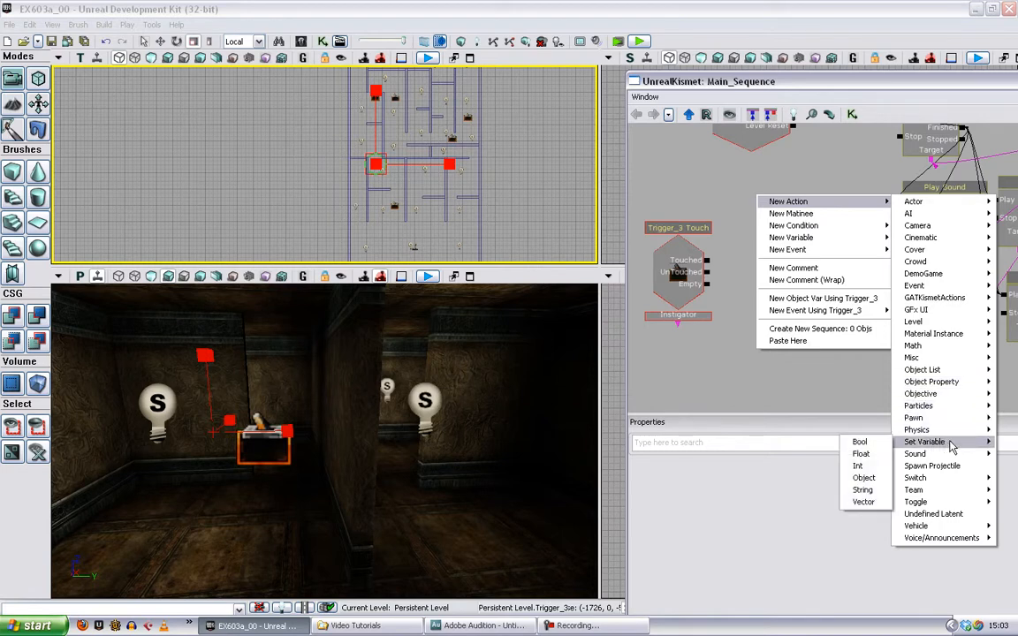
click(861, 453)
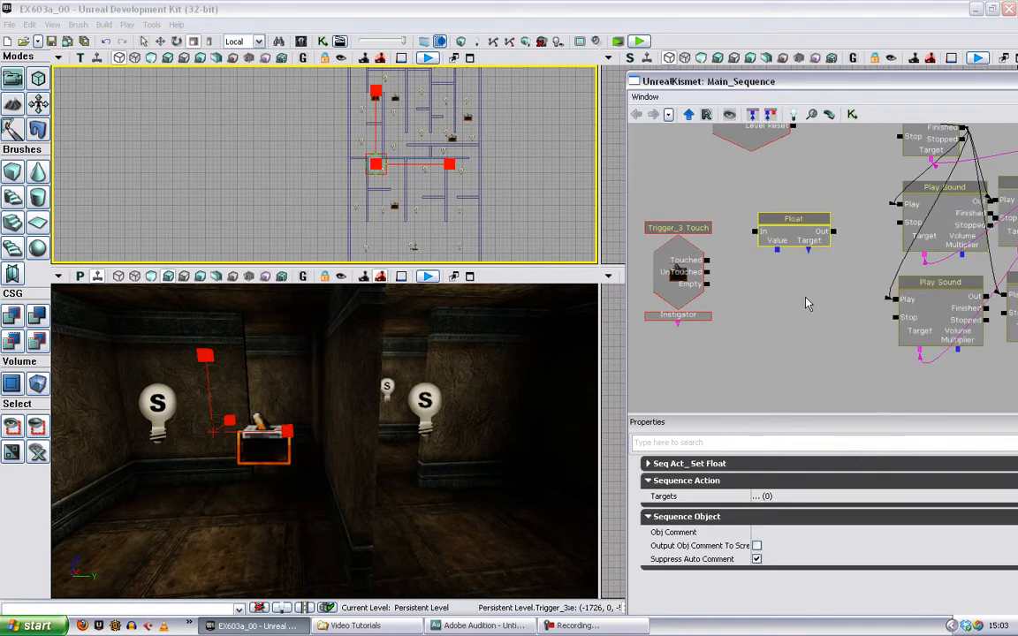
drag(707, 262, 756, 234)
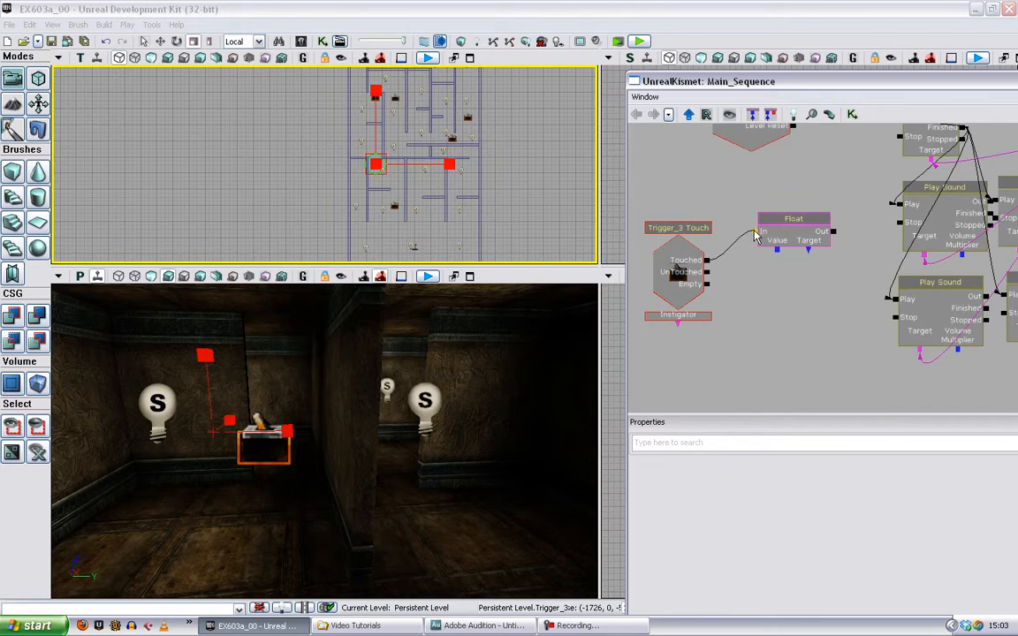
- Create a float variable on the Value connector of the Set Float action and set it to 1
click(792, 240)
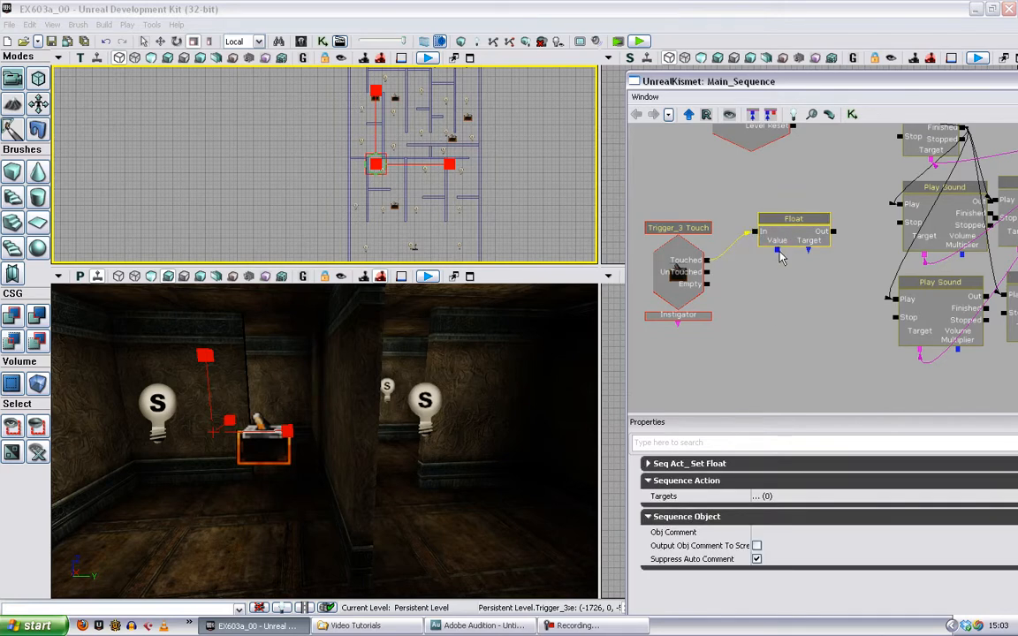
click(780, 256)
right_click(778, 254)
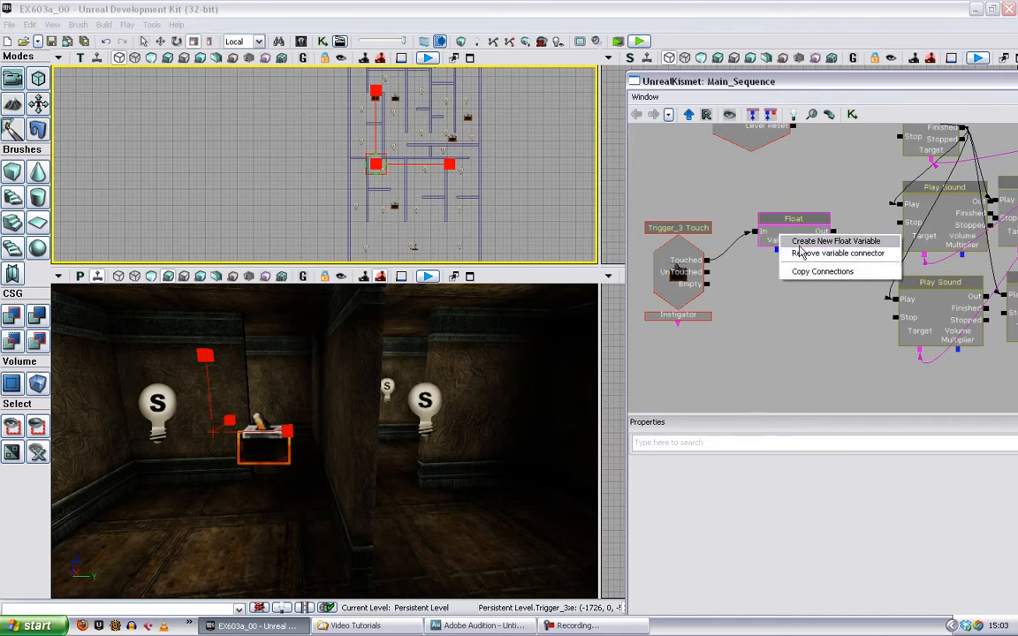
click(795, 235)
click(791, 478)
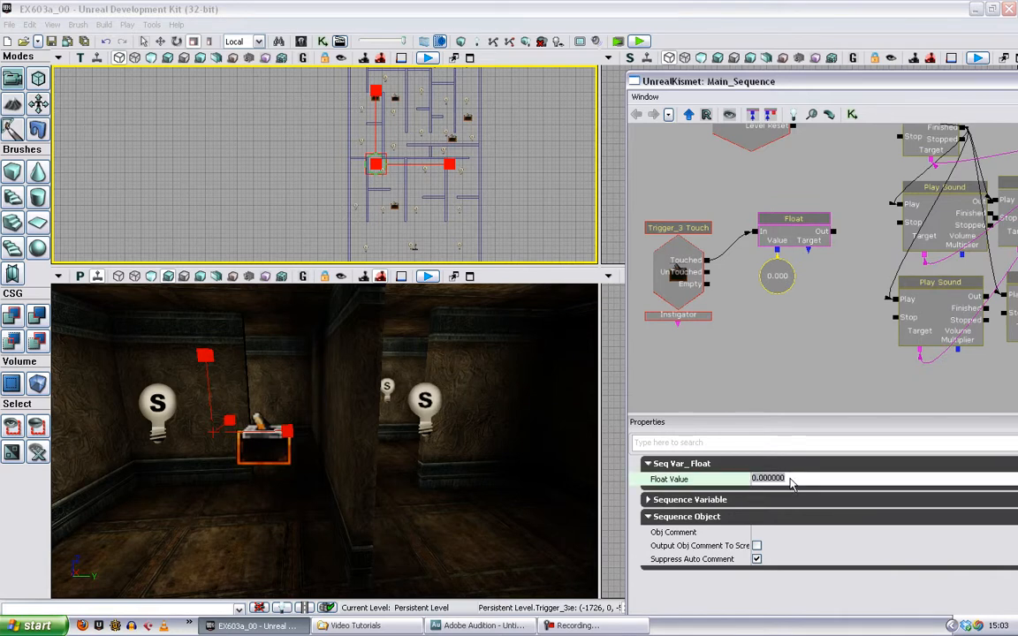
text(1)
click(799, 285)
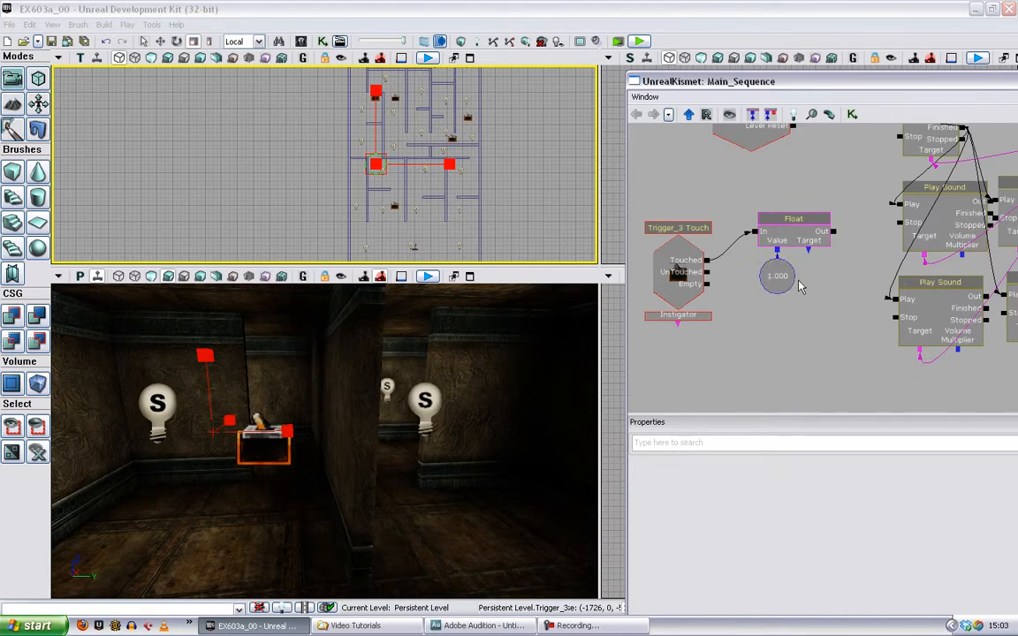
- Create a float variable on the Volume Multiplier of the Stealth_02_Tubes_02_Cue Play Sound and link the Set Float's Target to it
right_click(955, 239)
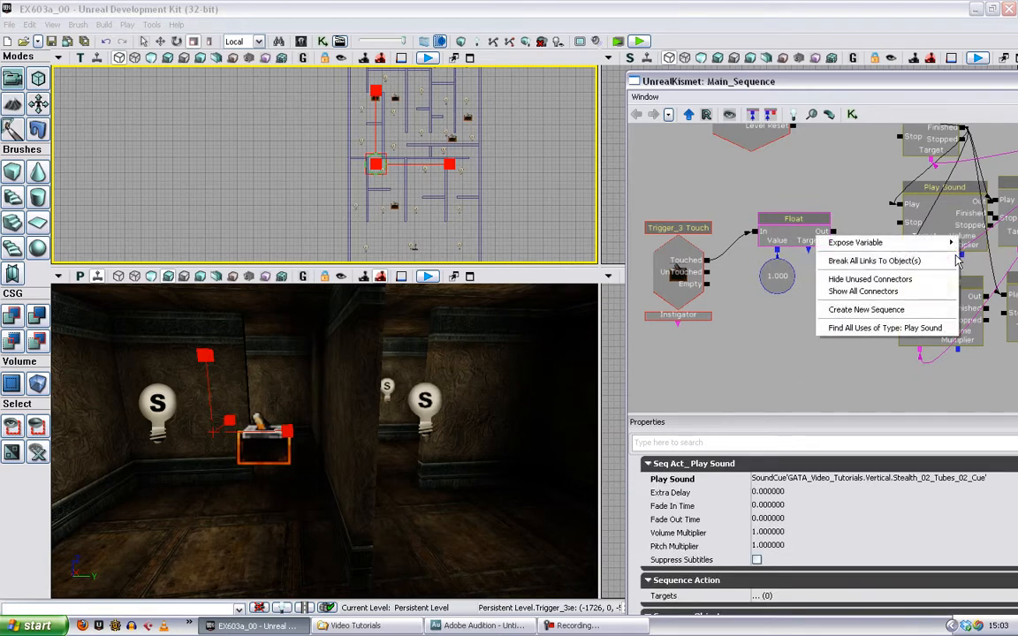
mouse_move(932, 243)
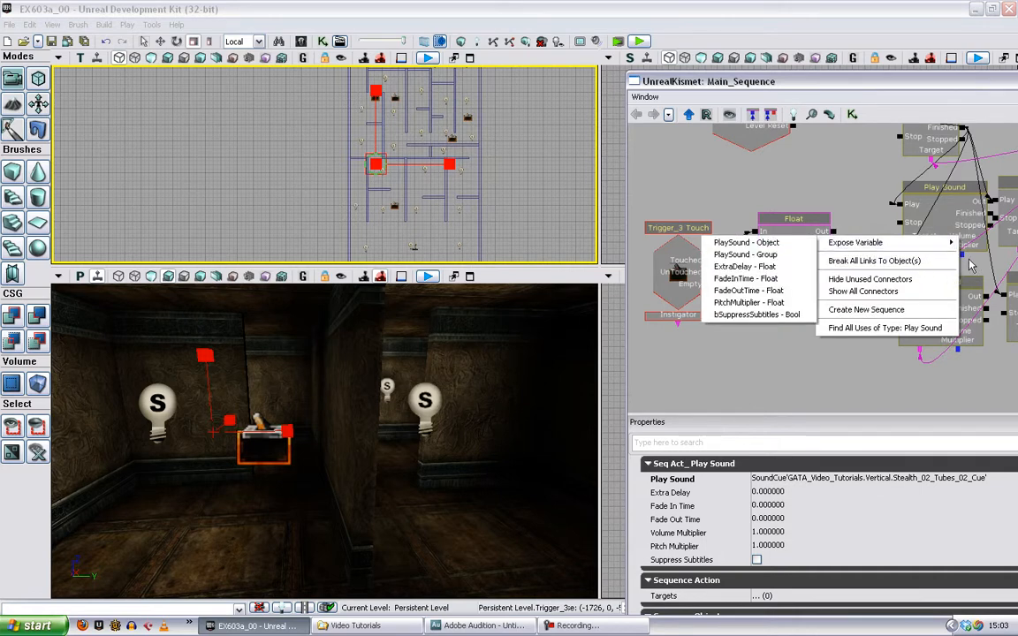
click(966, 259)
right_click(962, 255)
click(919, 243)
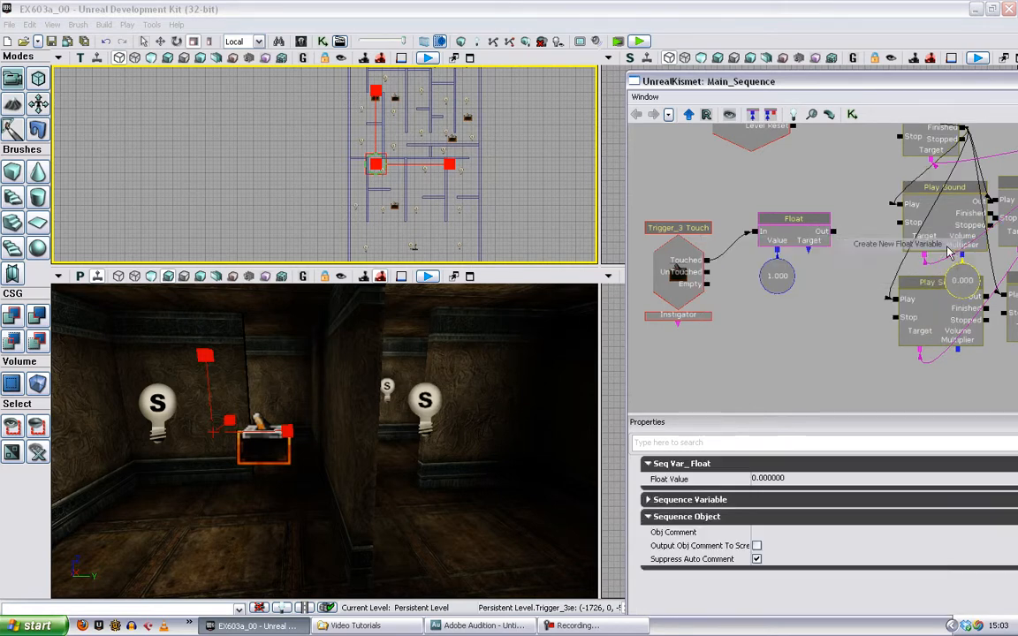
drag(808, 251, 962, 280)
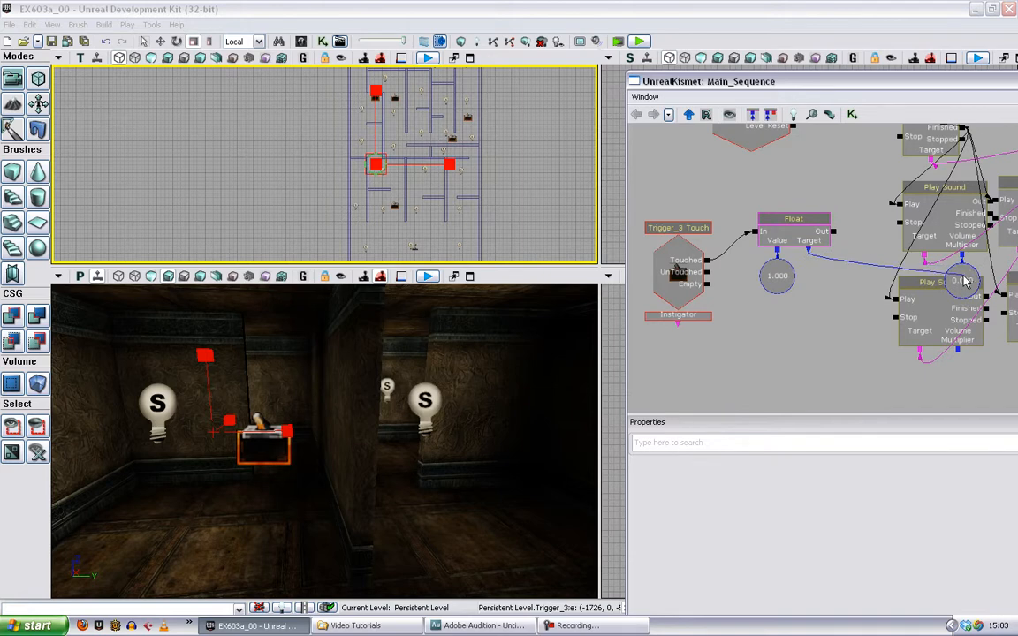
- Move the lower Play Sound node clear of the new volume variable and select Trigger_2 in the level's top view
click(944, 335)
drag(940, 331, 953, 375)
click(935, 216)
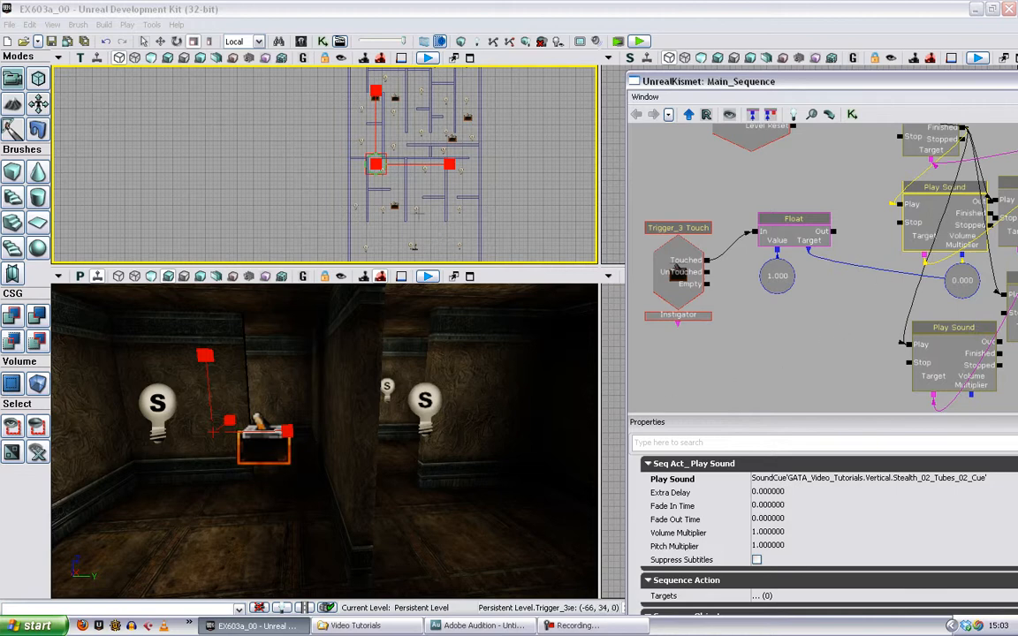
click(395, 205)
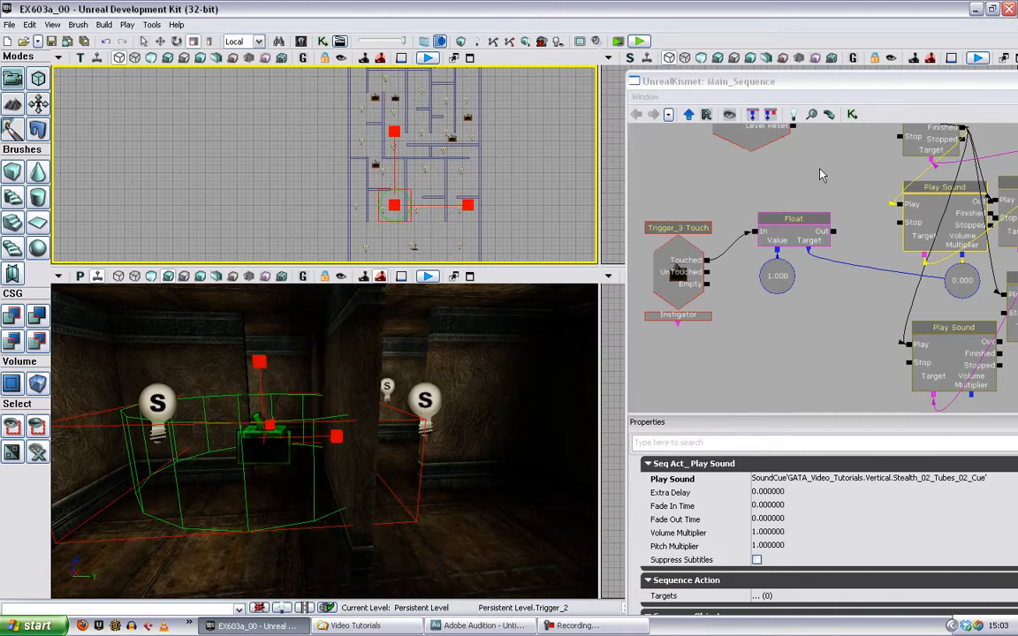
- Shift the Kismet window over the viewports and add a second Set Variable Float action above the first Play Sound node
drag(819, 174, 724, 277)
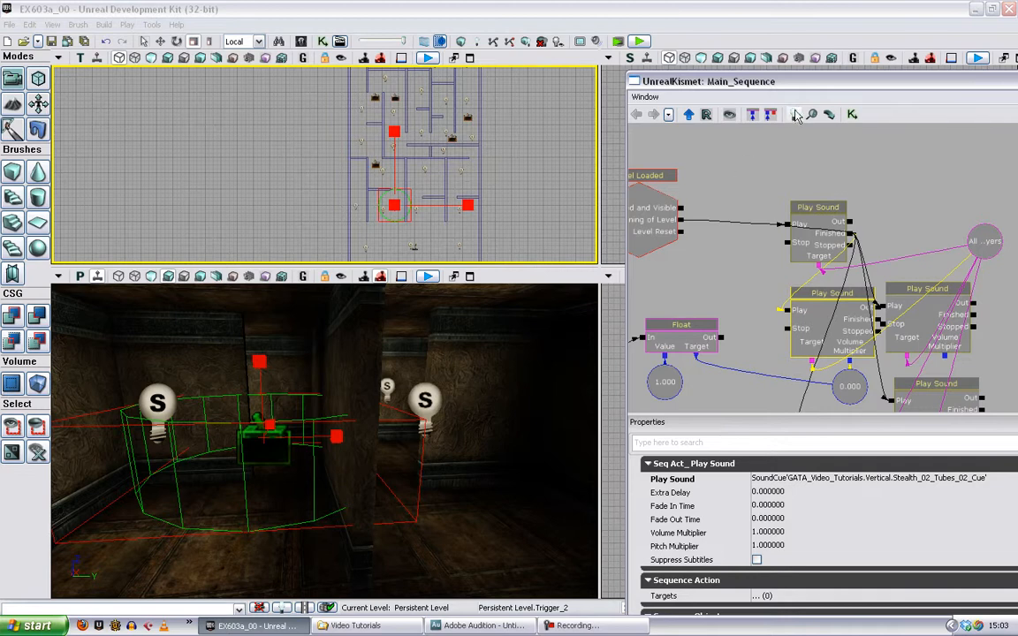
drag(745, 79, 445, 46)
drag(640, 178, 713, 294)
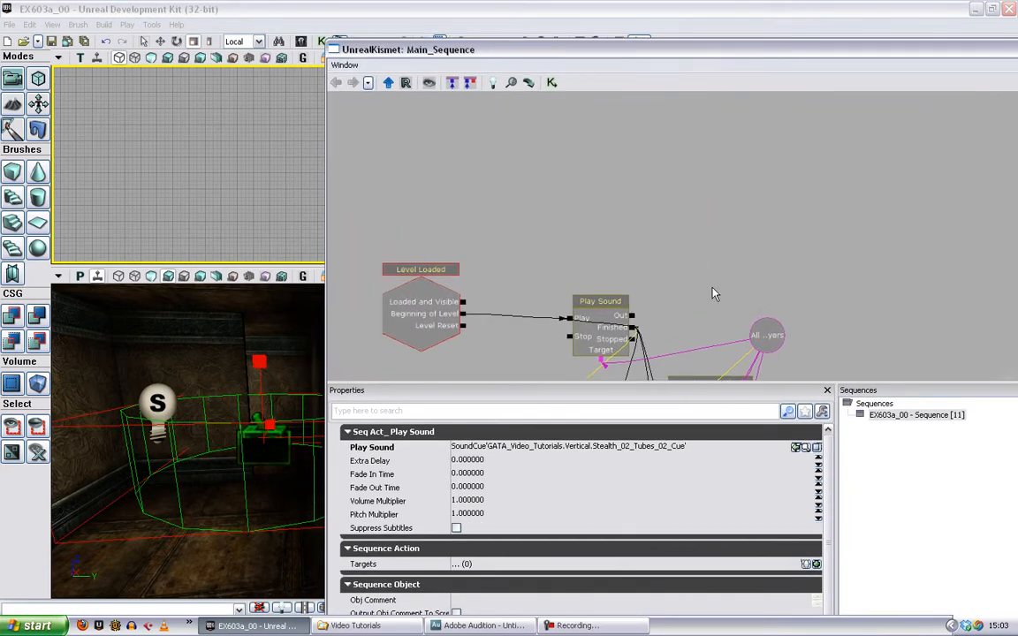
right_click(525, 199)
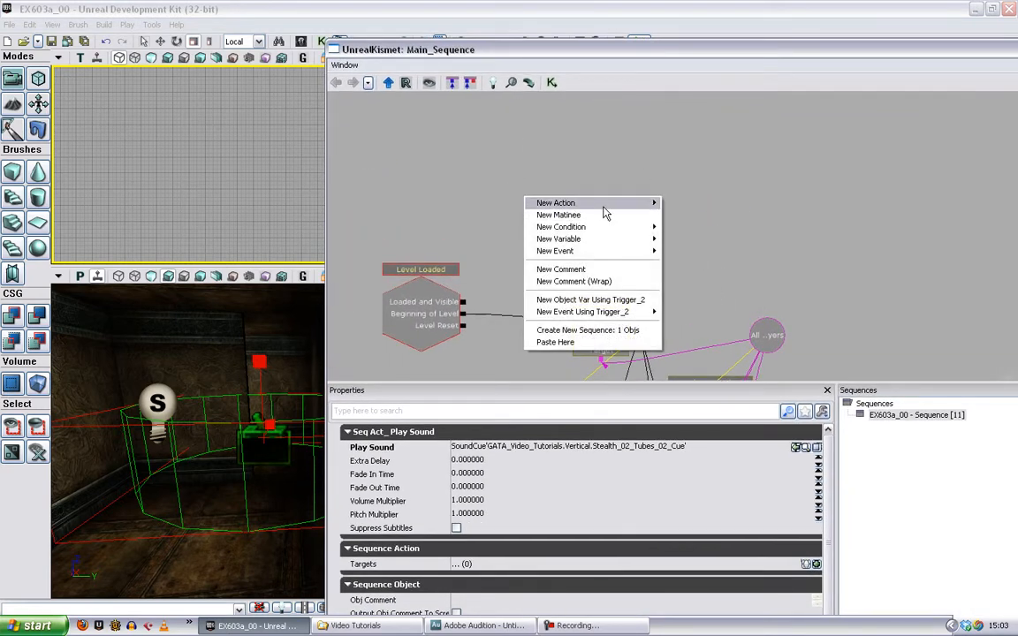
mouse_move(556, 202)
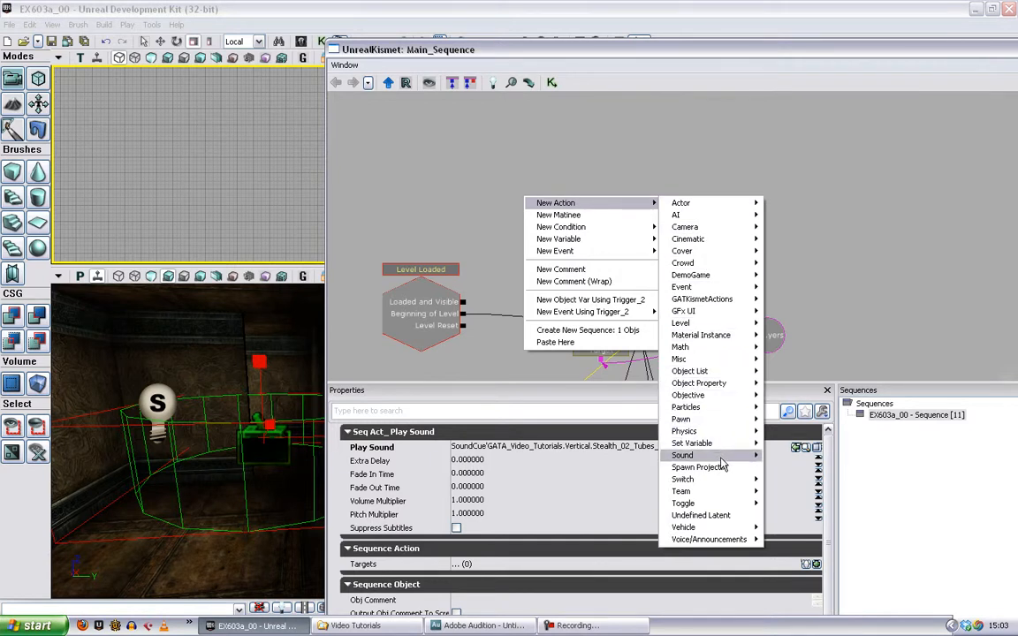
mouse_move(731, 458)
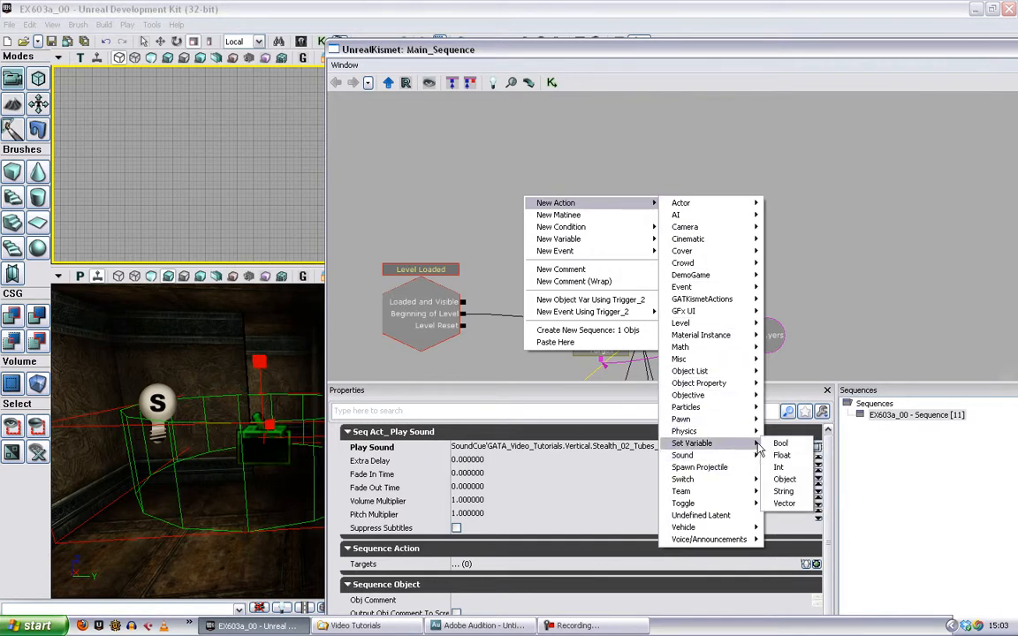
click(781, 457)
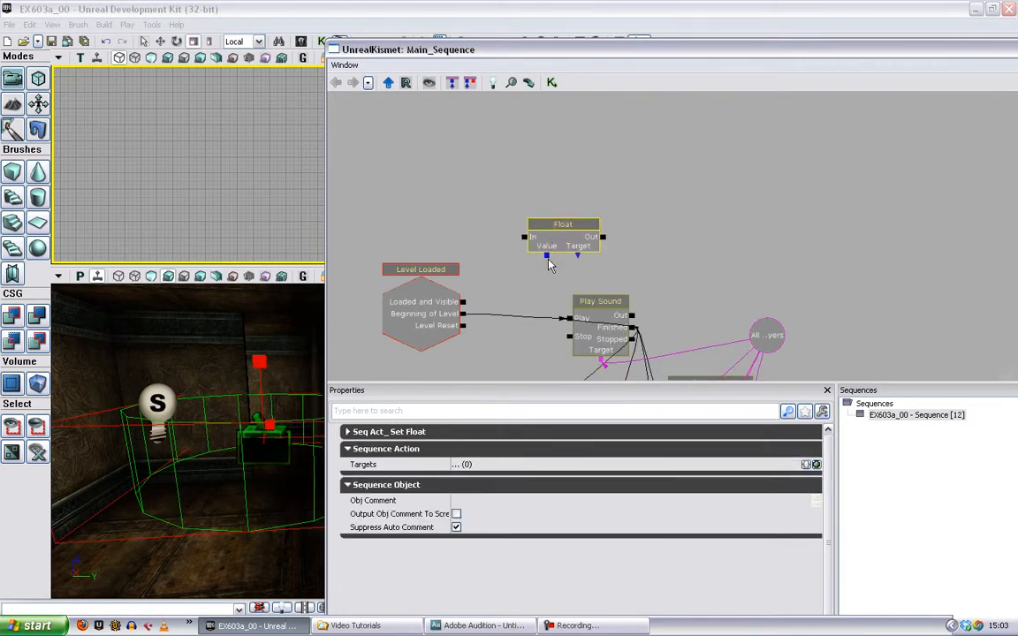
- Create a Value variable for the new Set Float and wire the action from Beginning of Level to the Tubes volume variable
right_click(548, 244)
click(598, 250)
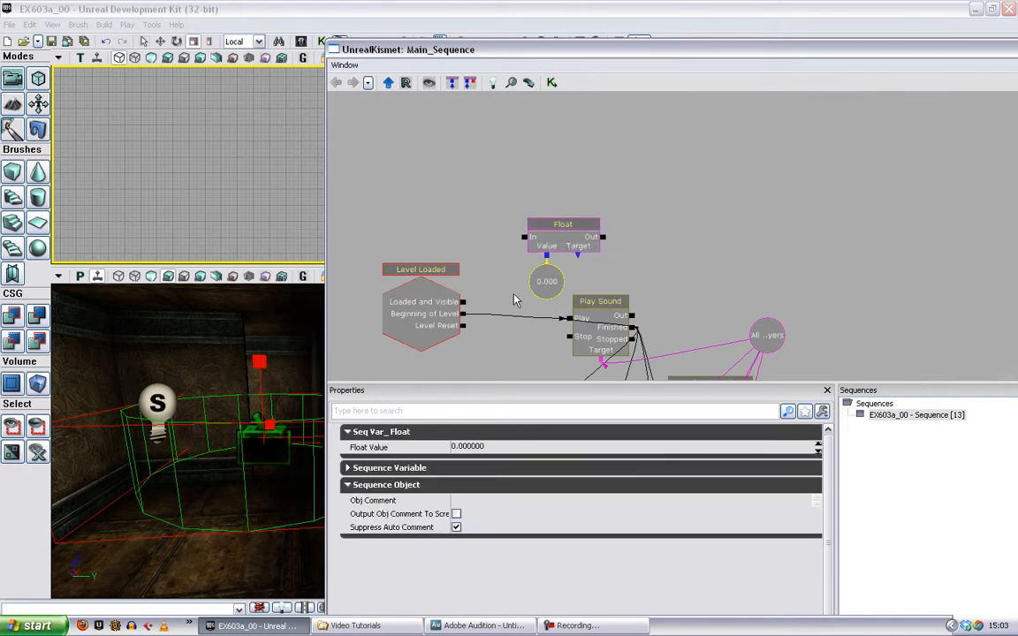
drag(463, 301, 524, 237)
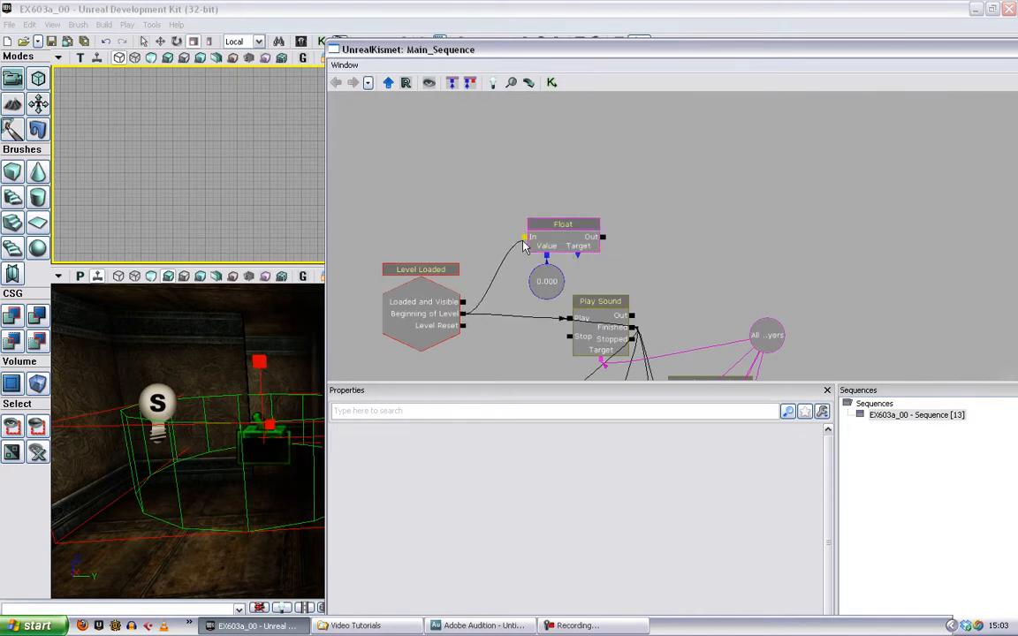
drag(638, 247, 541, 324)
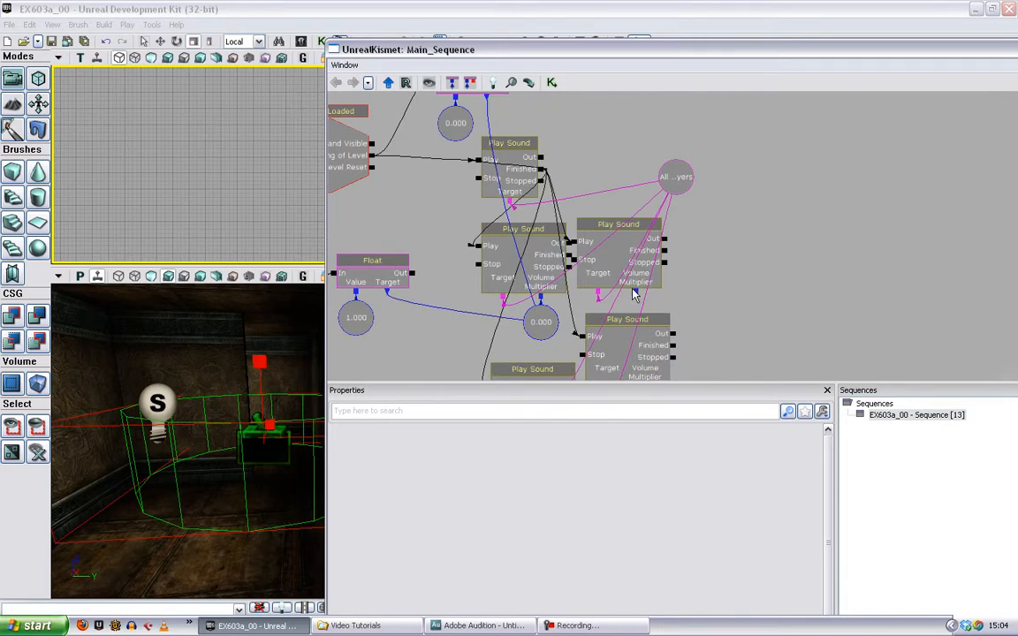
- Create a float variable on the Action_01_Sticks_01_Cue Play Sound's Volume Multiplier and link the level-start Set Float's Target to it
right_click(638, 289)
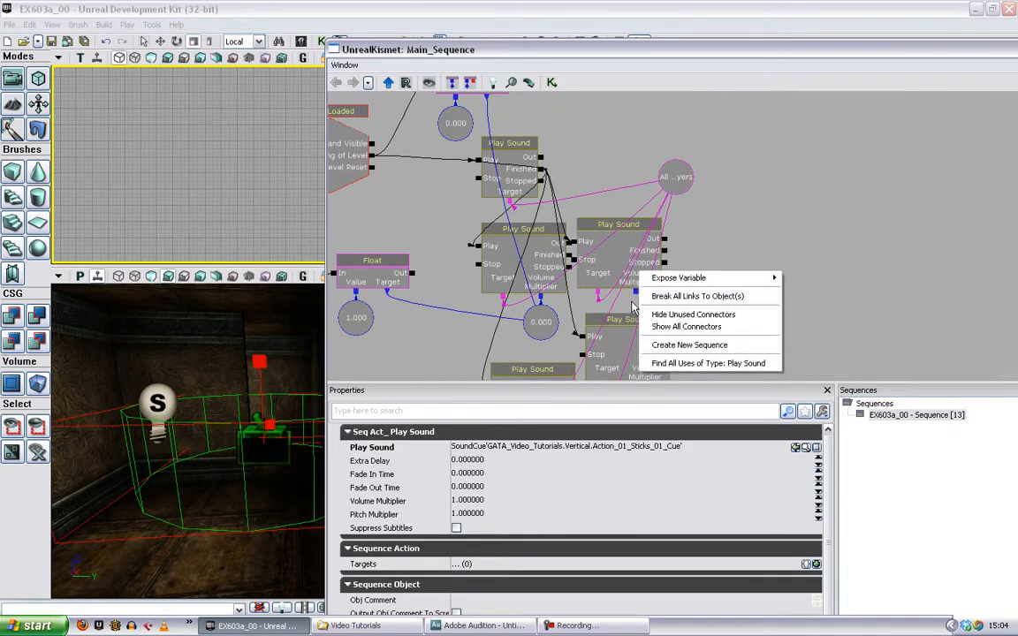
right_click(636, 278)
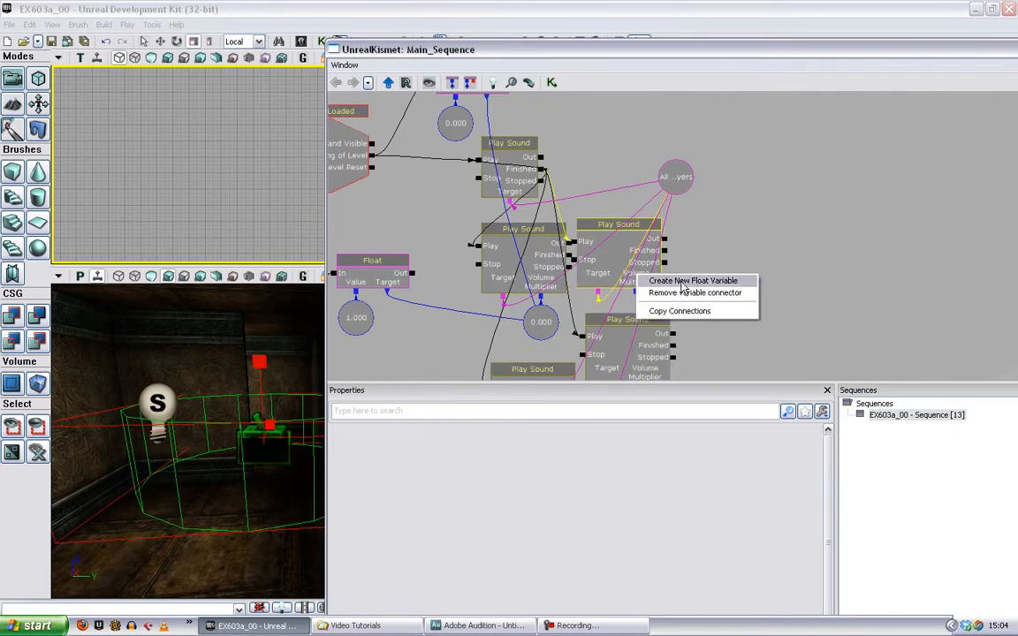
click(692, 281)
drag(487, 97, 632, 326)
drag(725, 319, 742, 197)
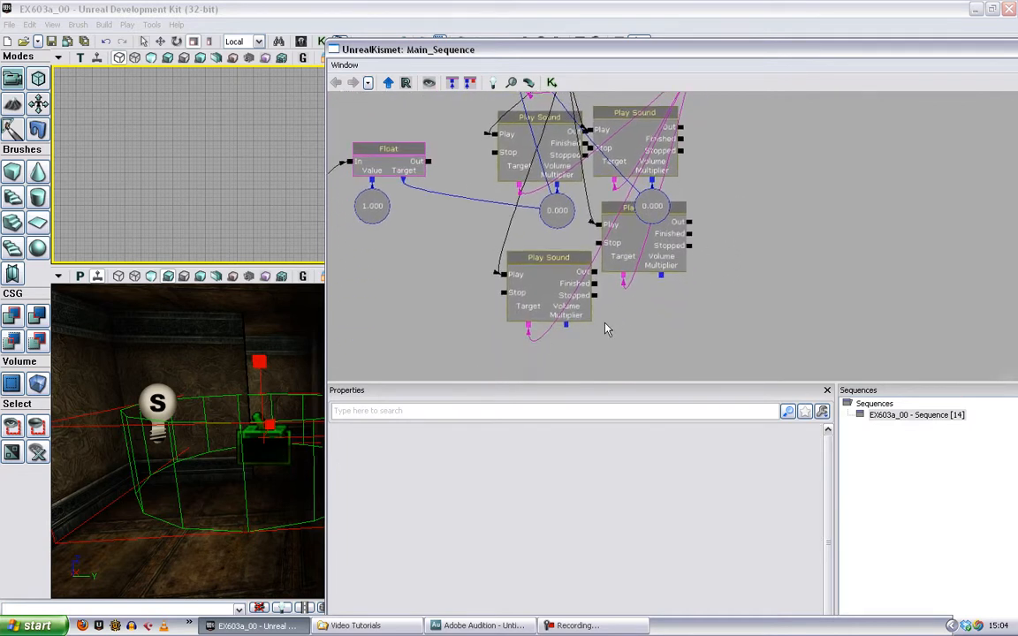
- Create float variables on the Volume Multipliers of the two lowest Play Sound nodes
right_click(567, 327)
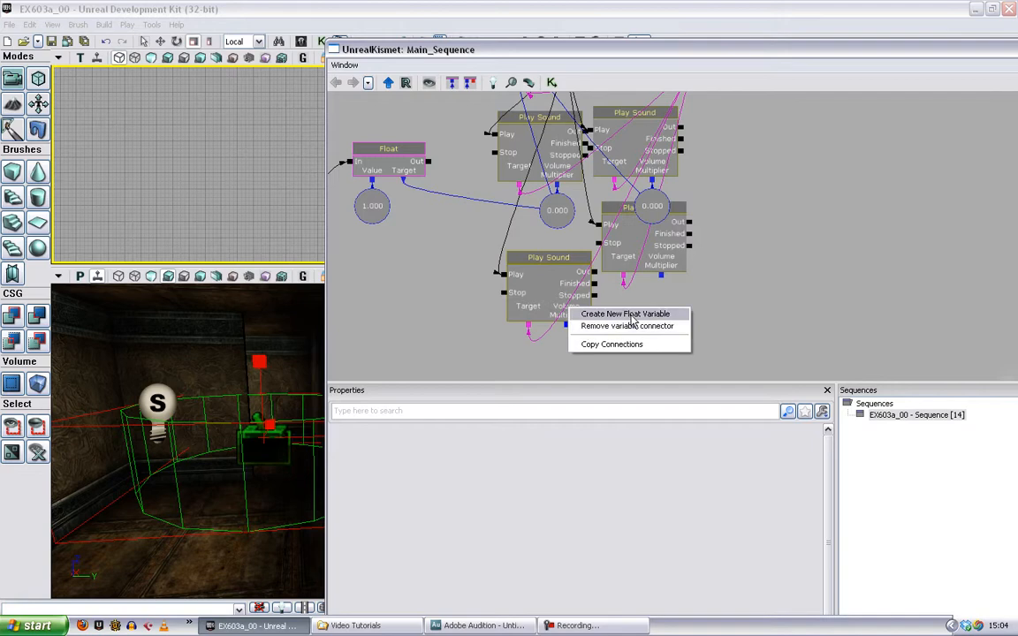
click(628, 315)
right_click(660, 281)
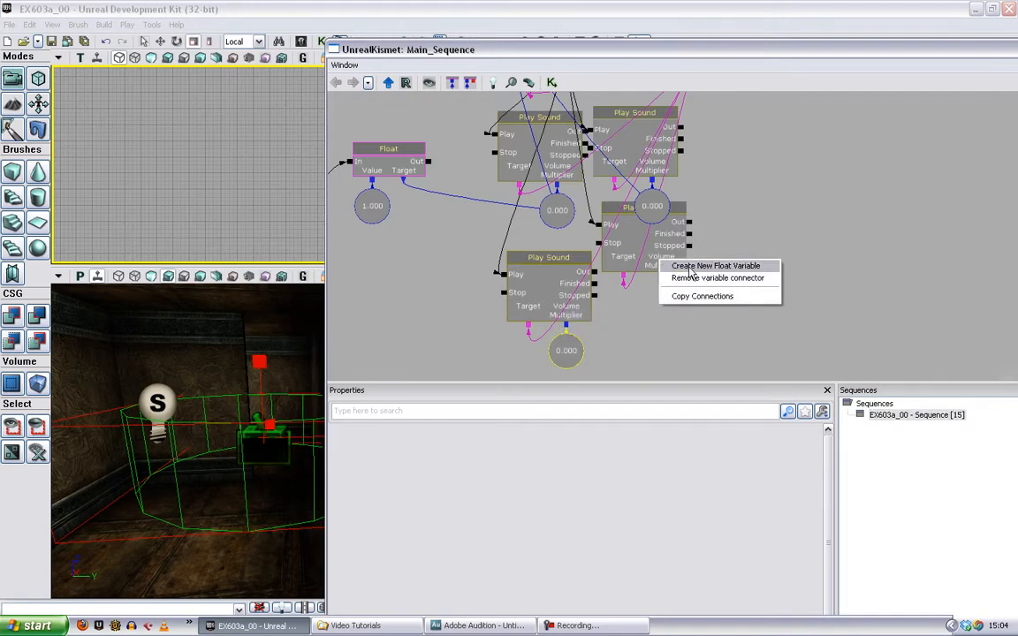
click(678, 271)
- Link the level-start Set Float's Target to the new volume variables of the two lowest Play Sound nodes
drag(681, 179, 692, 259)
drag(502, 117, 497, 170)
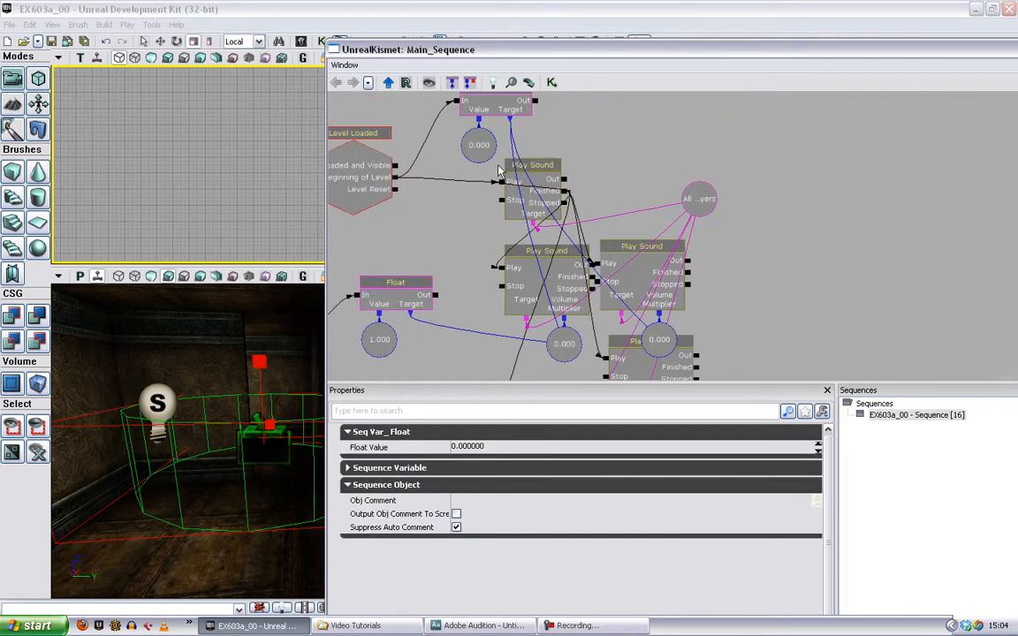
drag(508, 119, 569, 348)
drag(730, 209, 695, 350)
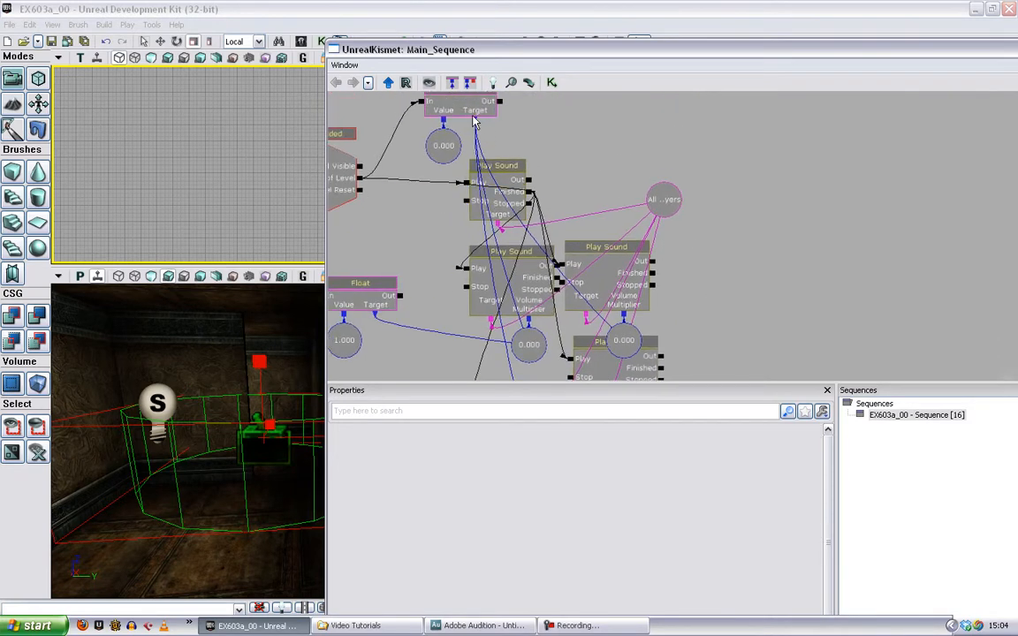
drag(475, 121, 634, 327)
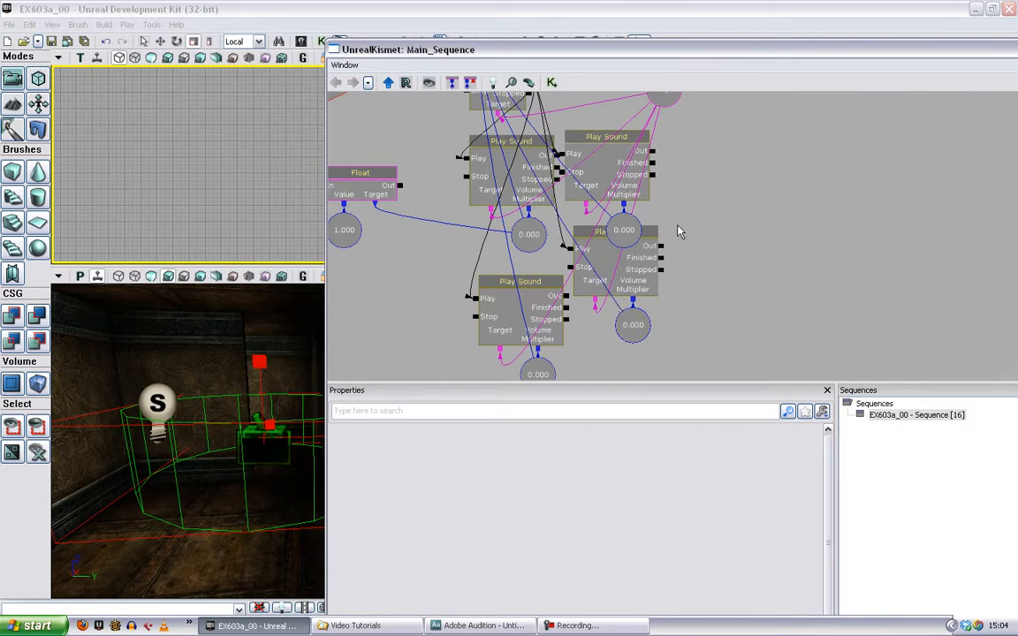
- Duplicate the Set Float wired to Trigger_3 Touch together with its Value variable and place the copy below the original
drag(351, 144, 548, 278)
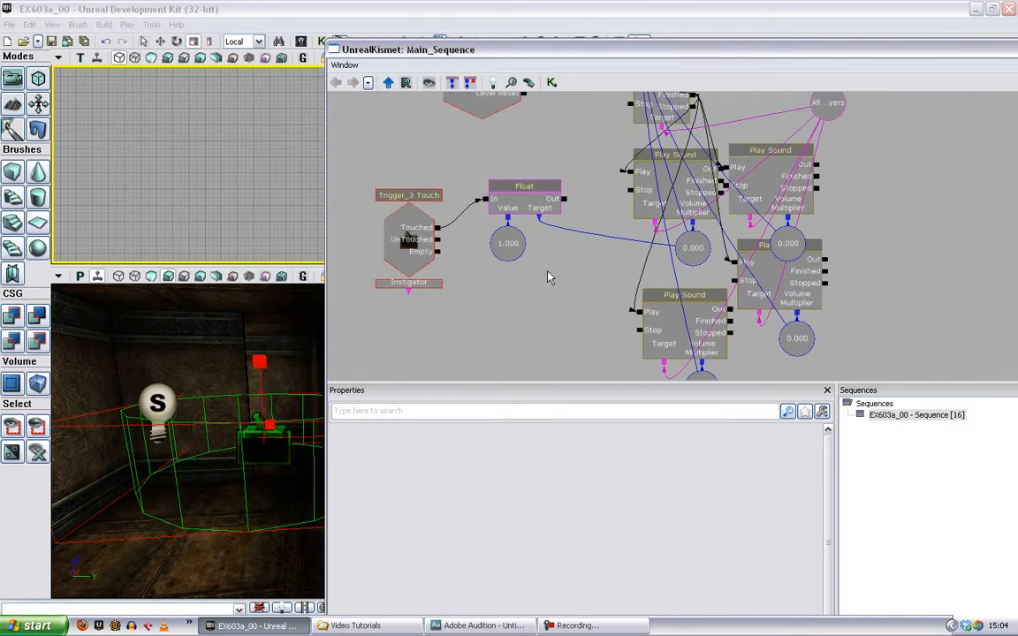
click(504, 180)
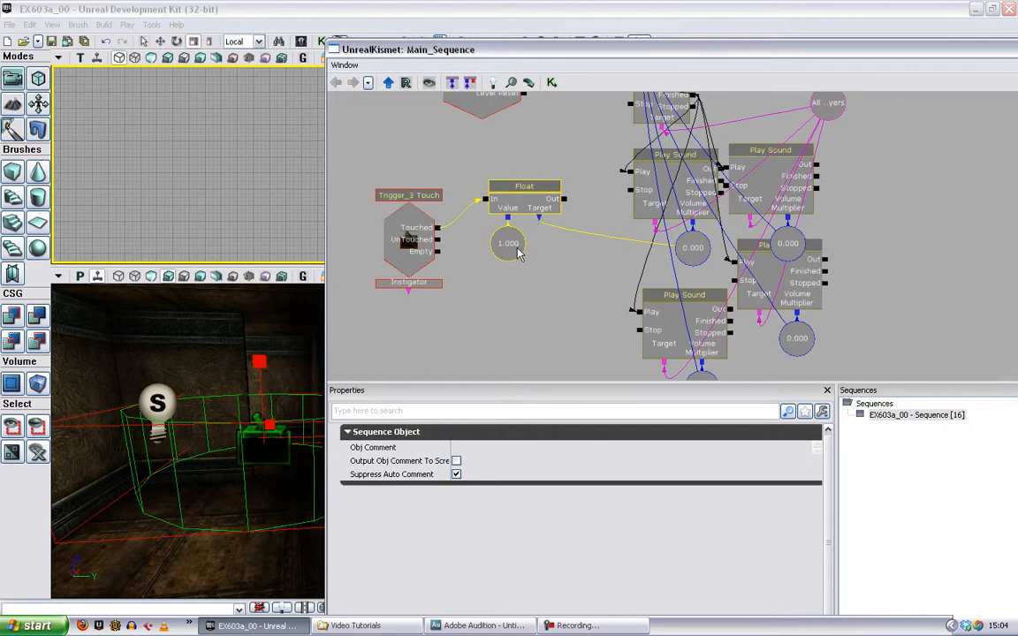
click(541, 292)
key(ctrl+v)
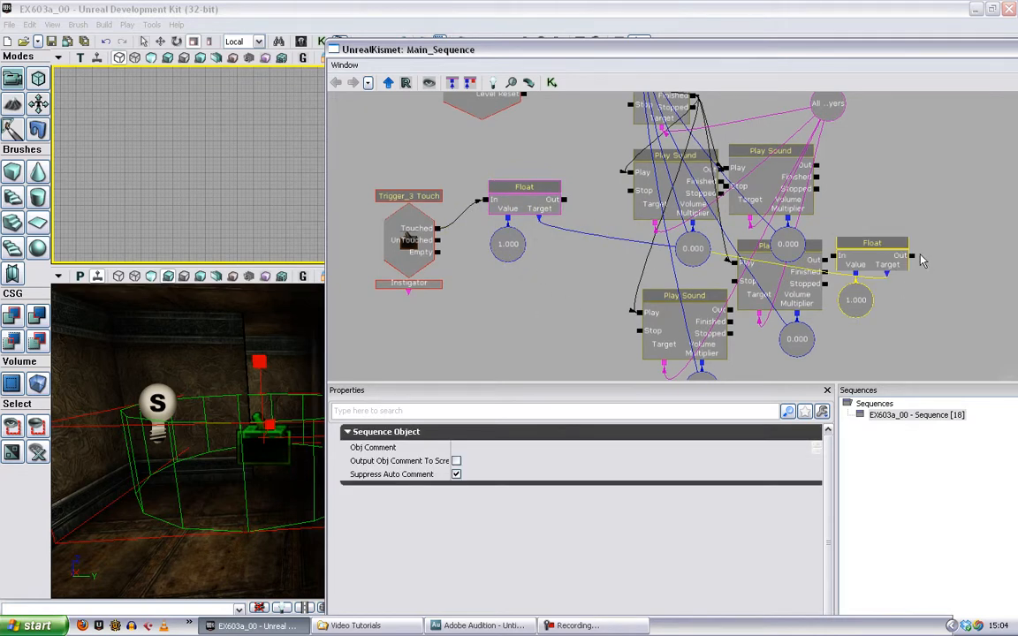
ctrl+drag(885, 254, 551, 306)
- Set the duplicated Set Float's Value variable to 0
click(521, 352)
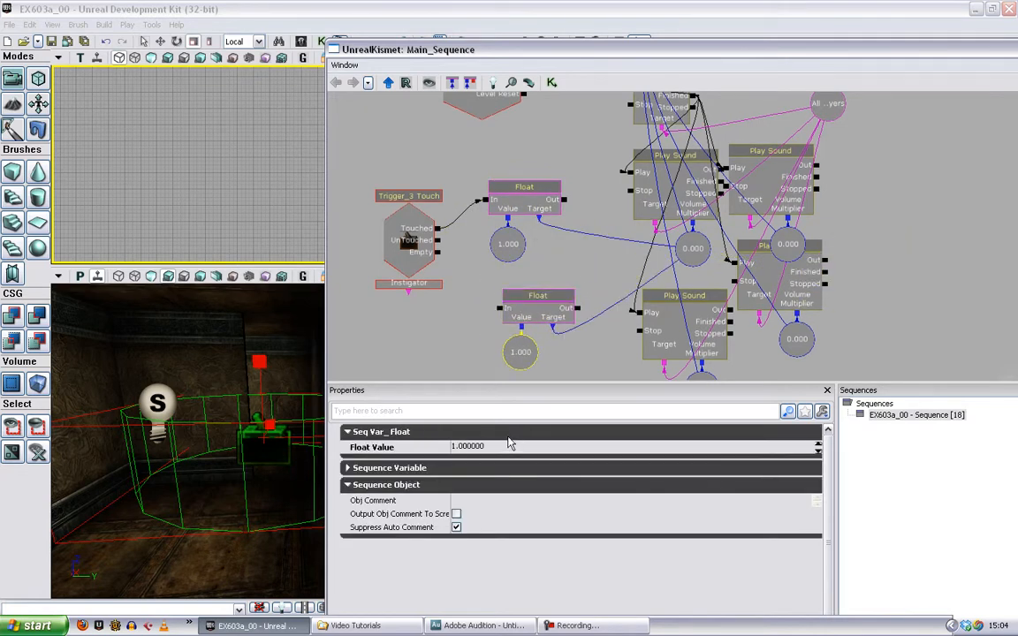
click(502, 447)
text(0)
click(452, 267)
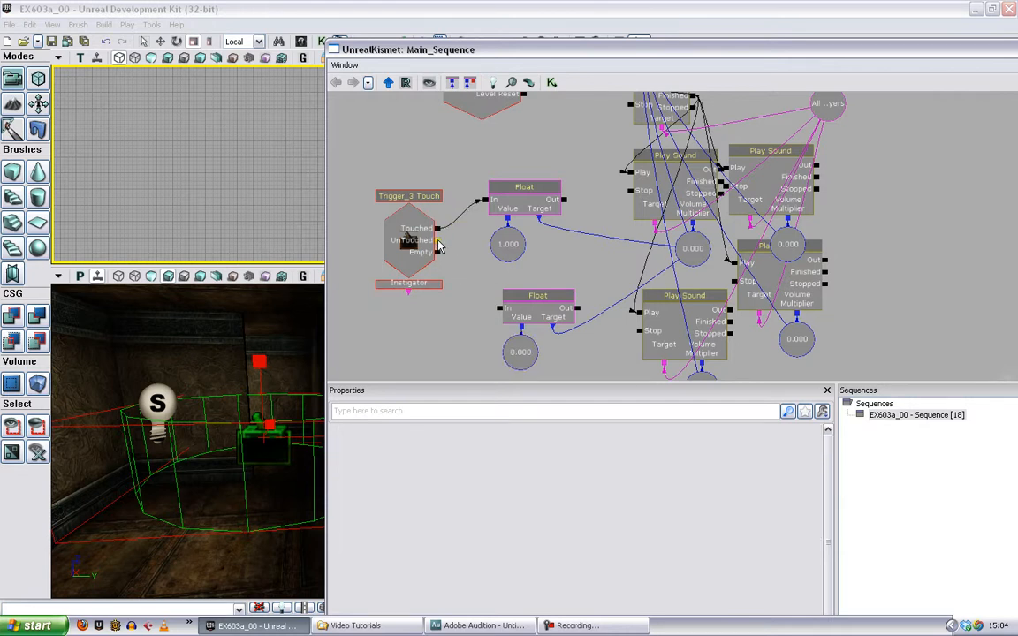
- Add a Touch event for Trigger_2 below Trigger_3 Touch and open its Max Trigger Count for editing
click(261, 397)
drag(274, 374, 363, 389)
click(245, 547)
click(237, 469)
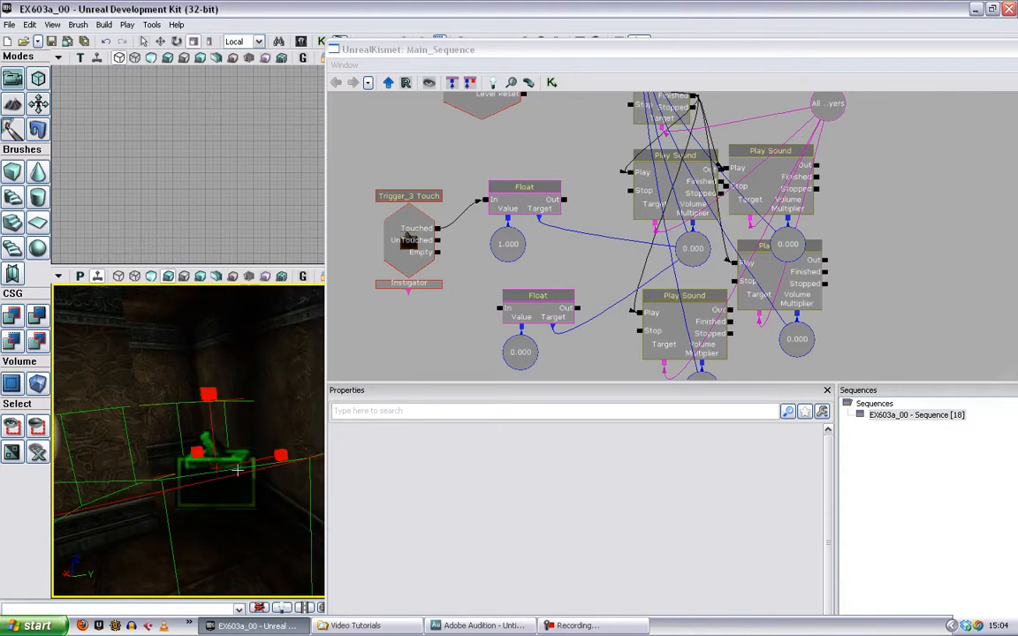
click(377, 355)
right_click(383, 322)
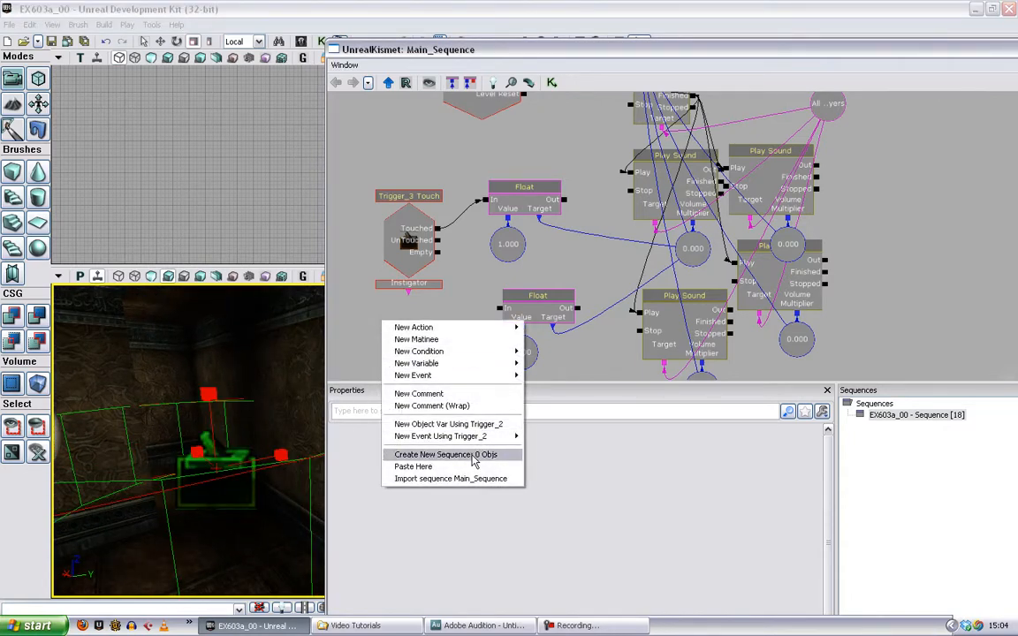
mouse_move(487, 439)
click(542, 436)
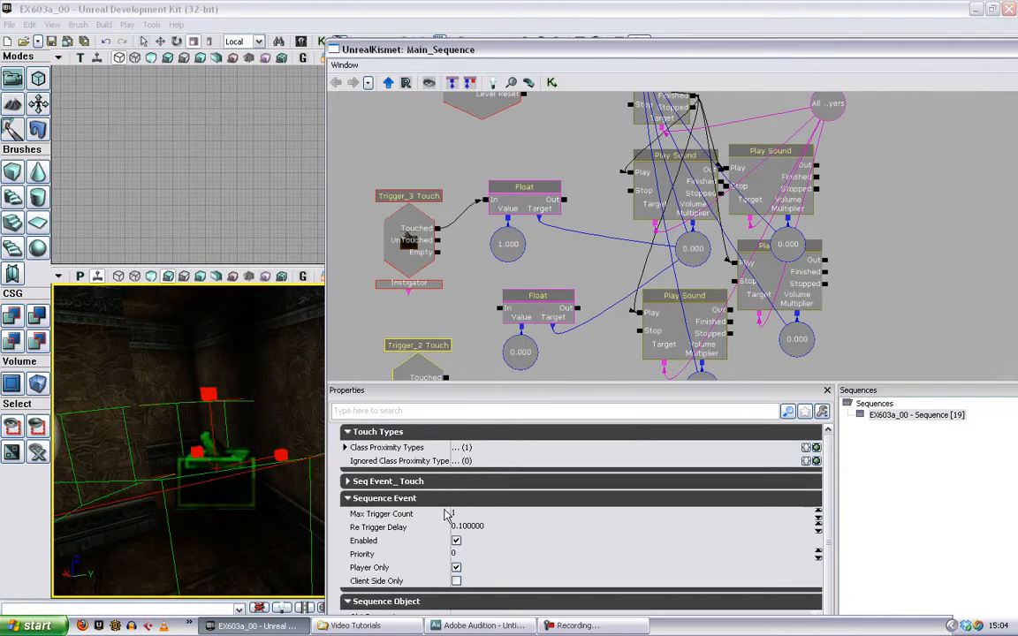
click(468, 514)
click(469, 363)
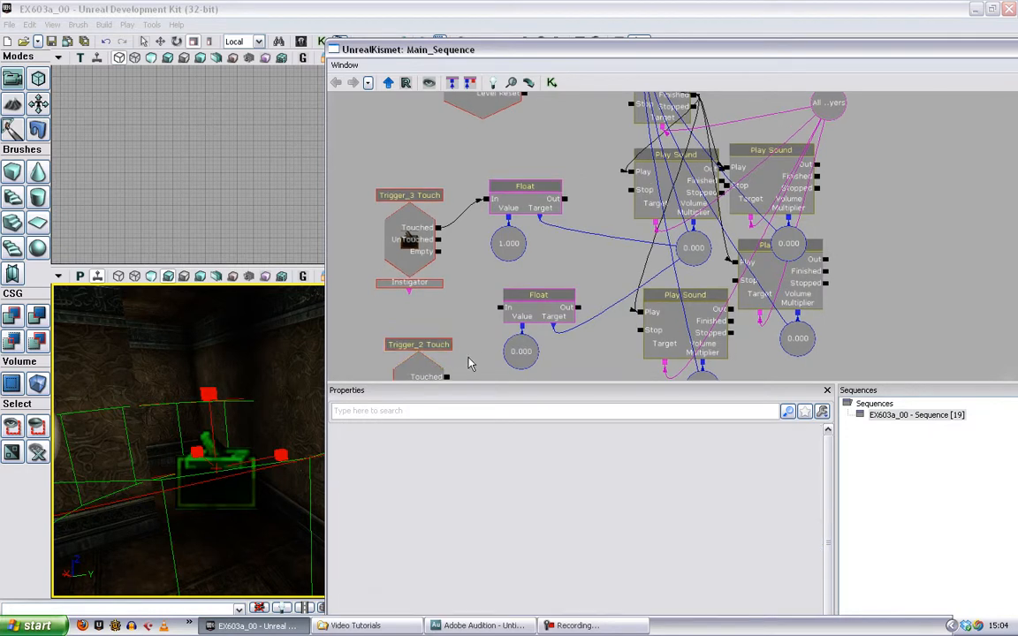
- Wire the Touched output of Trigger_2 Touch to the In of the duplicated Set Float
drag(447, 377, 480, 334)
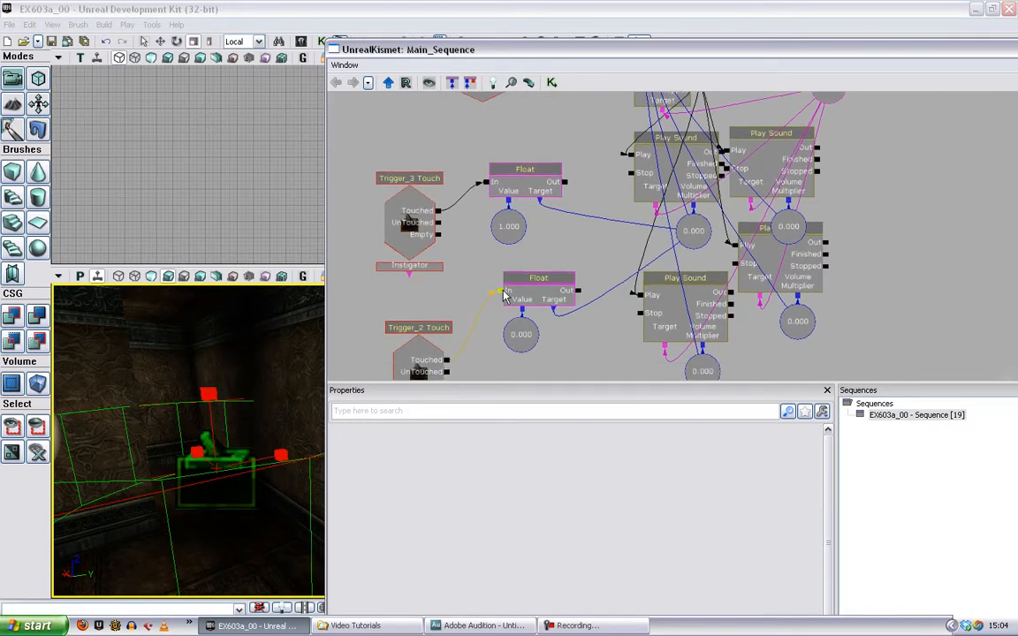
drag(503, 294, 502, 293)
drag(886, 220, 925, 192)
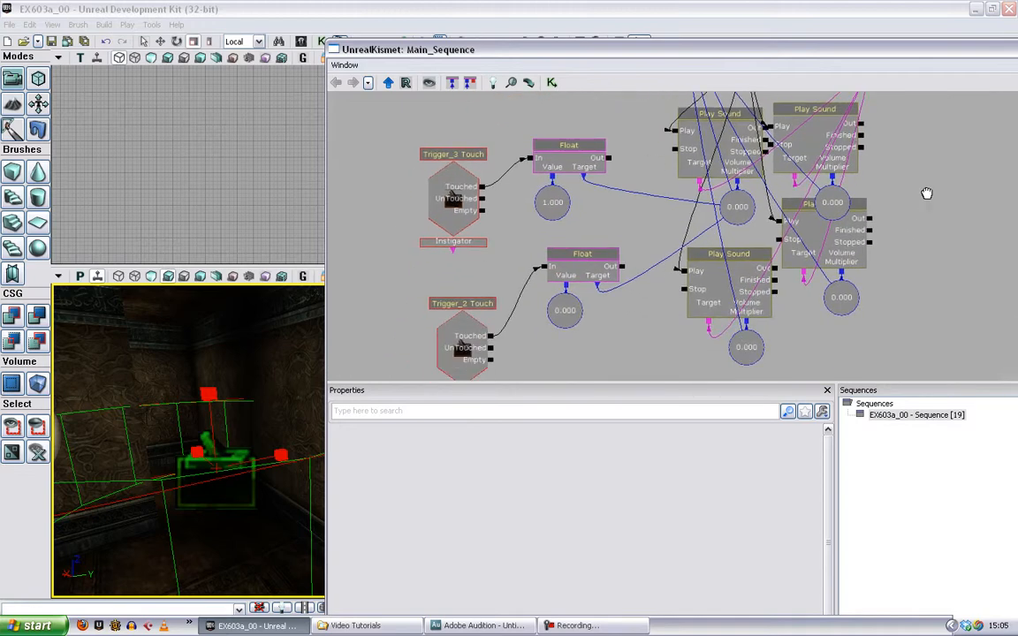
- Play the level in the editor and walk through the maze's trigger areas to test the music volume changes, then stop playing
drag(555, 47, 561, 80)
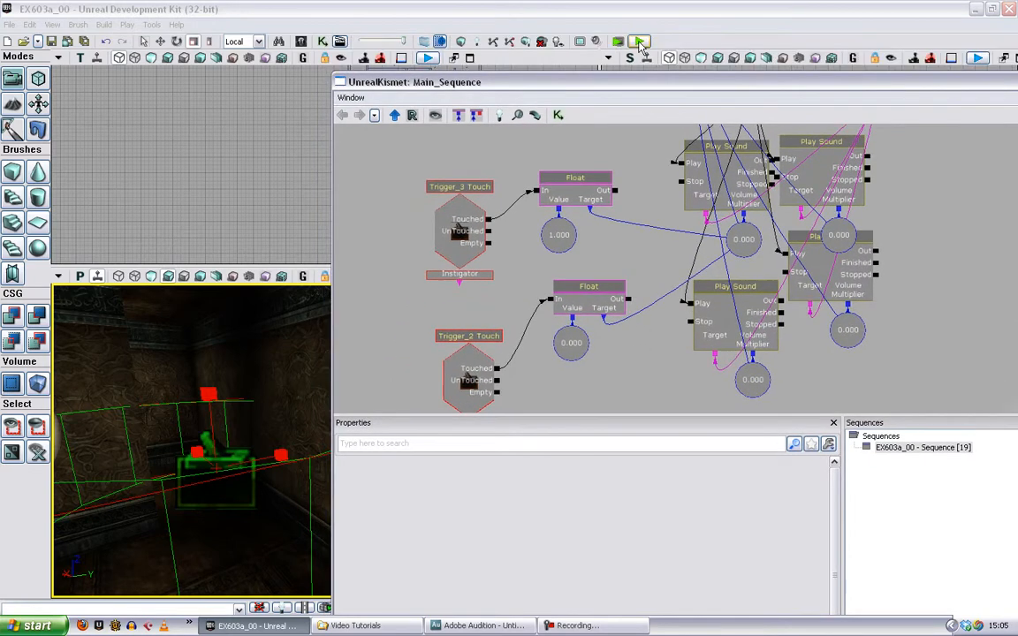
click(637, 42)
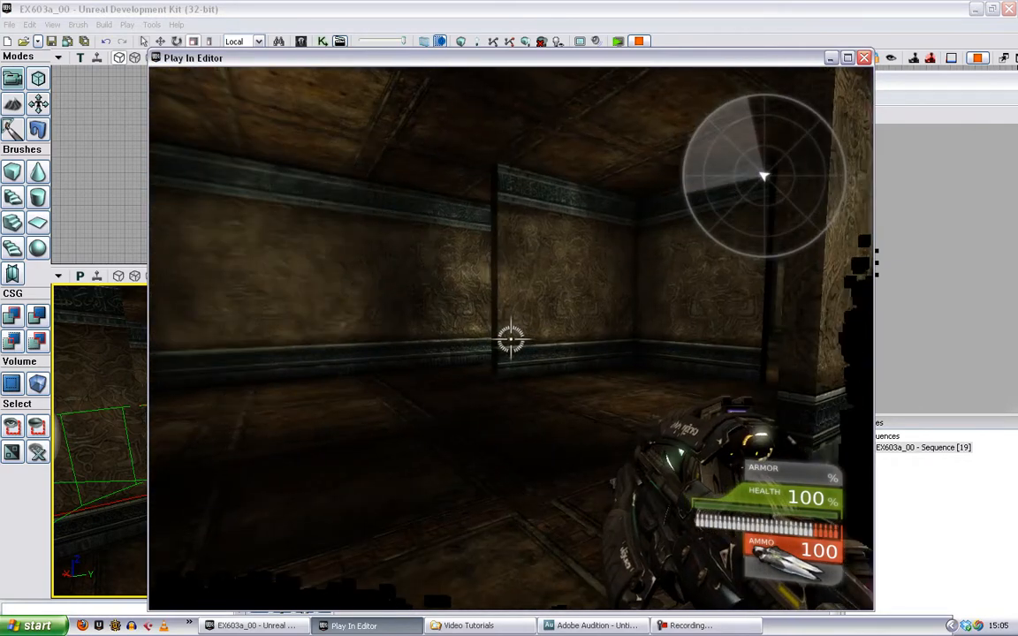
key(w)
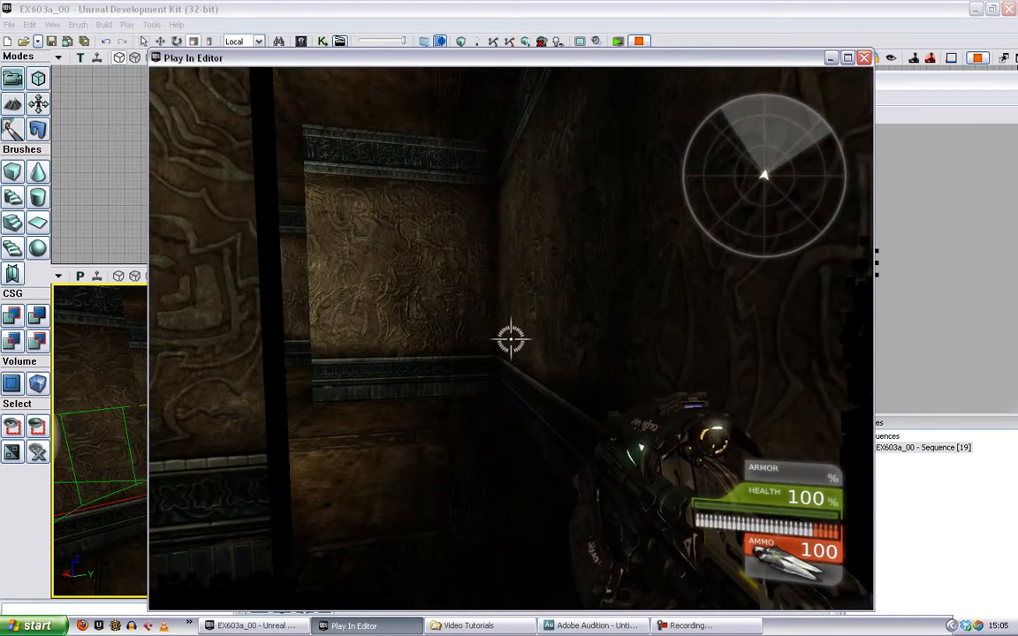
key(w)
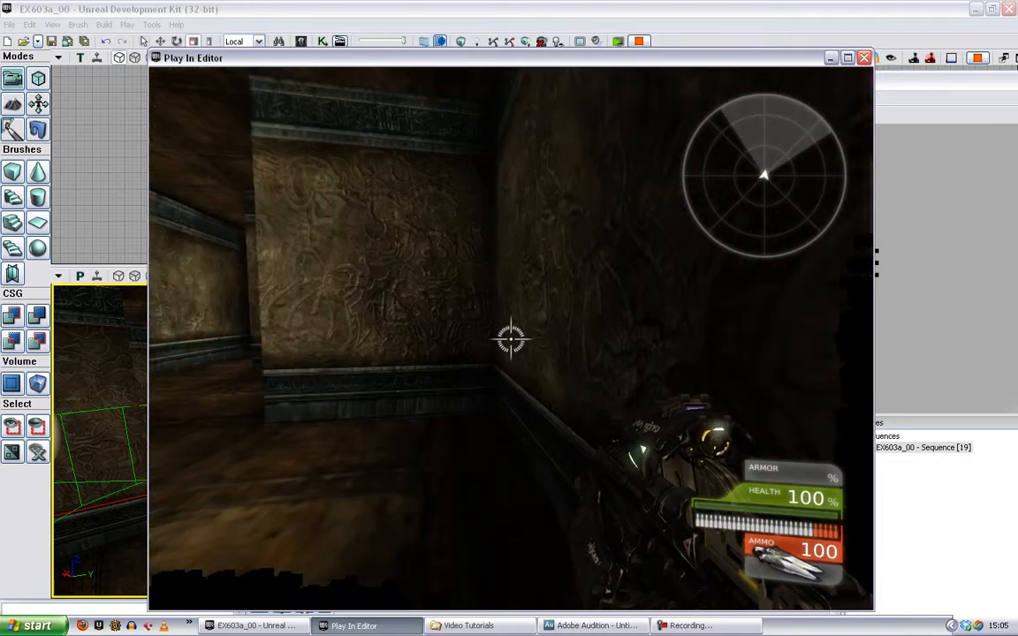
key(w)
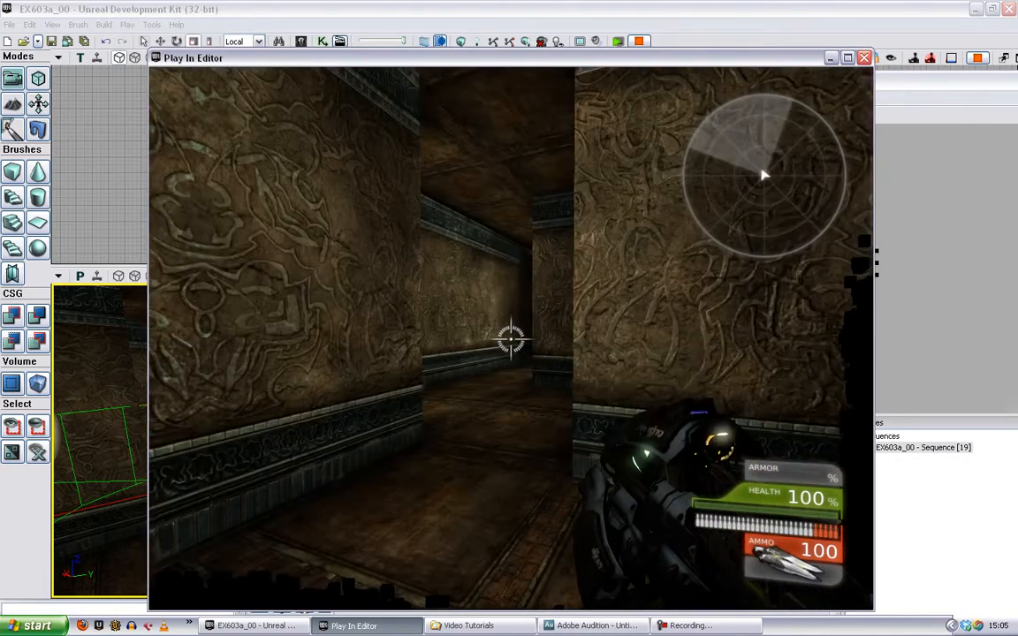
key(w)
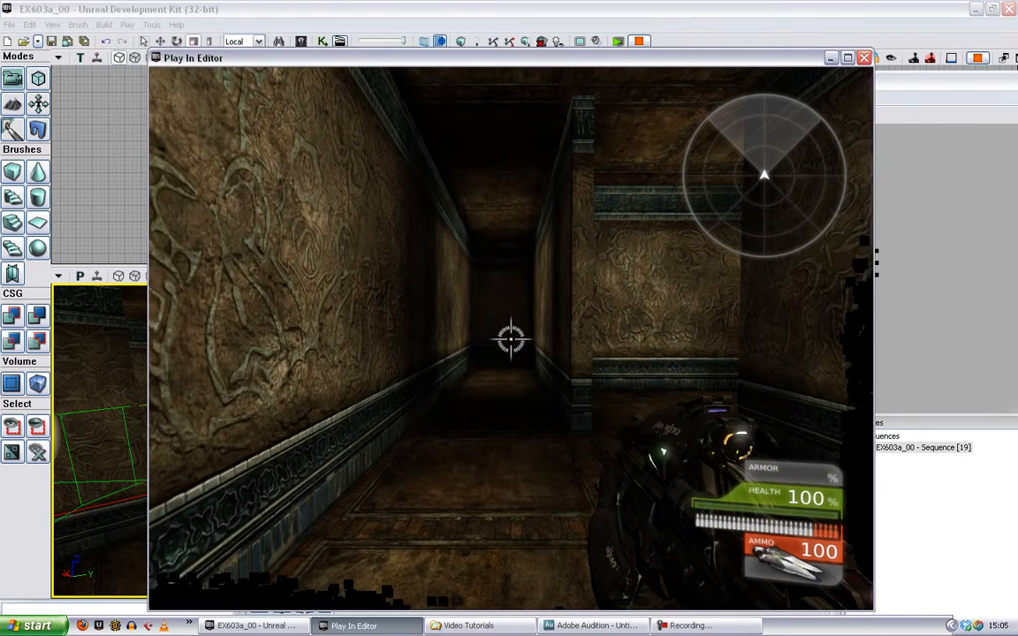
key(w)
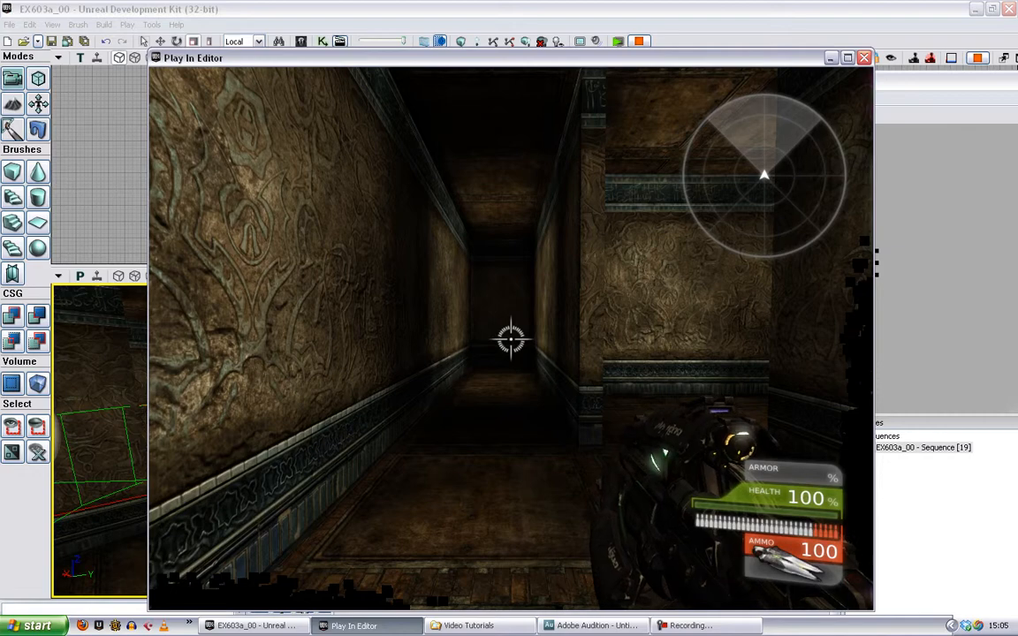
key(w)
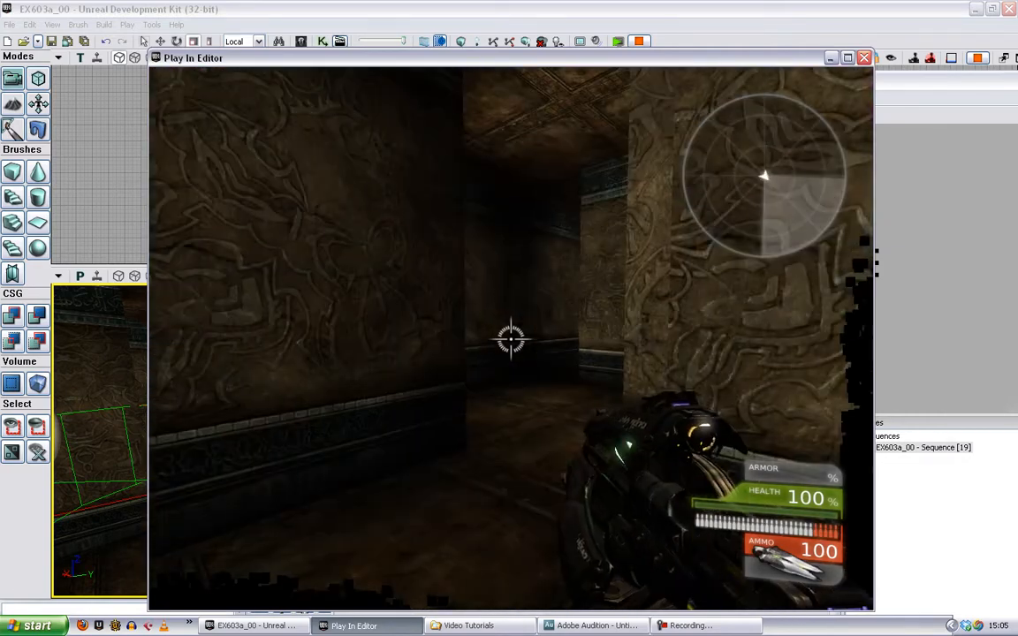
key(w)
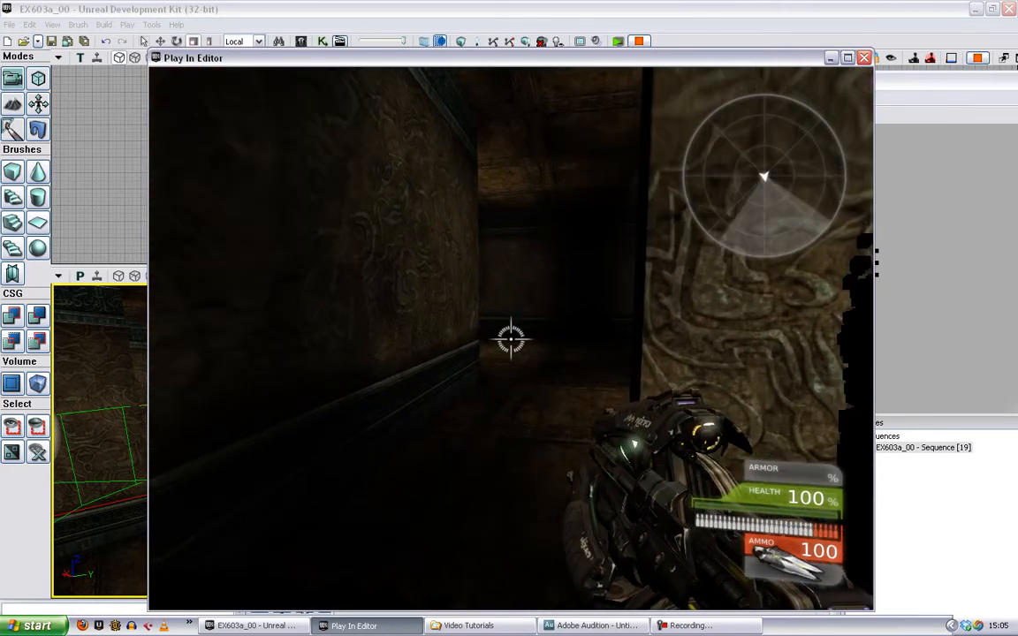
key(w)
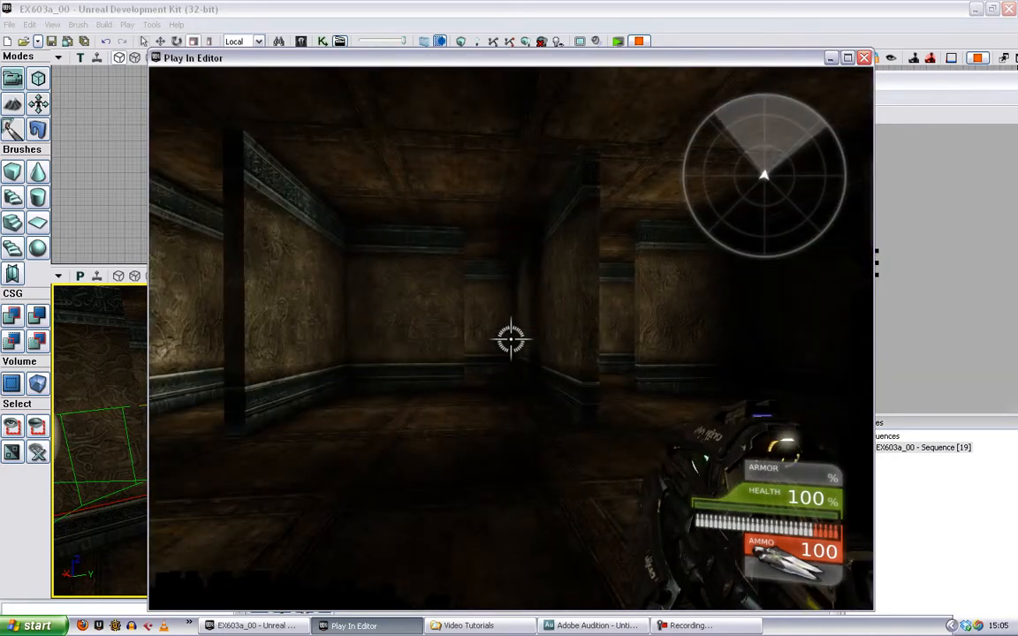
key(w)
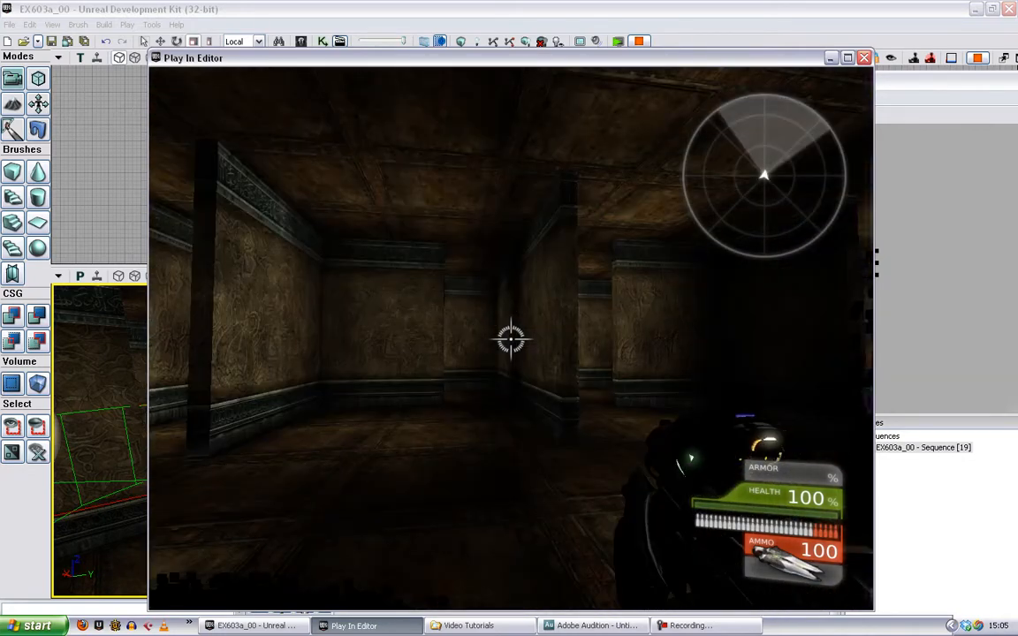
key(w)
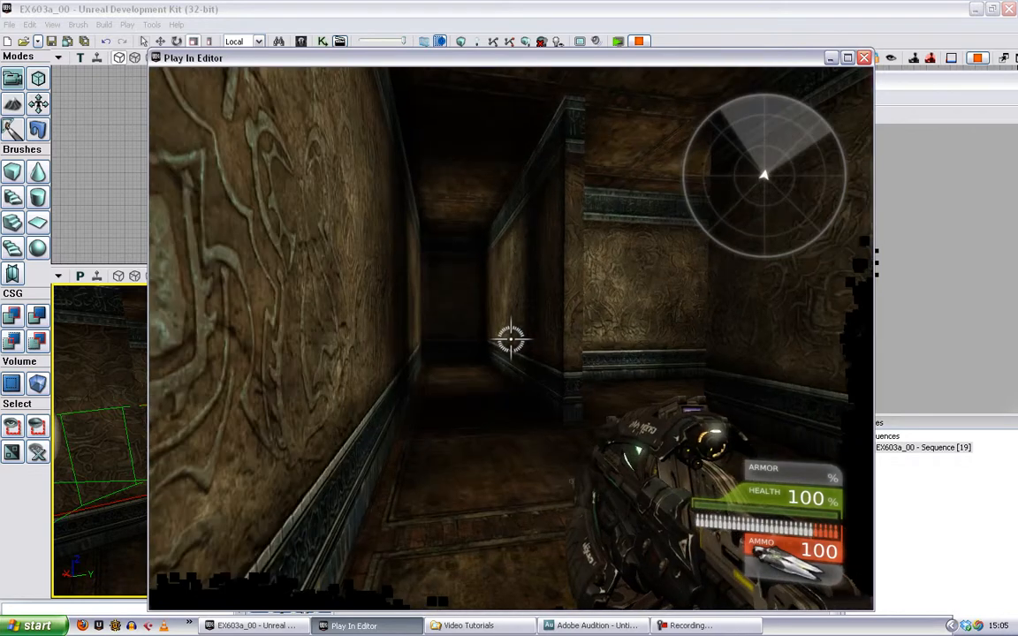
key(Escape)
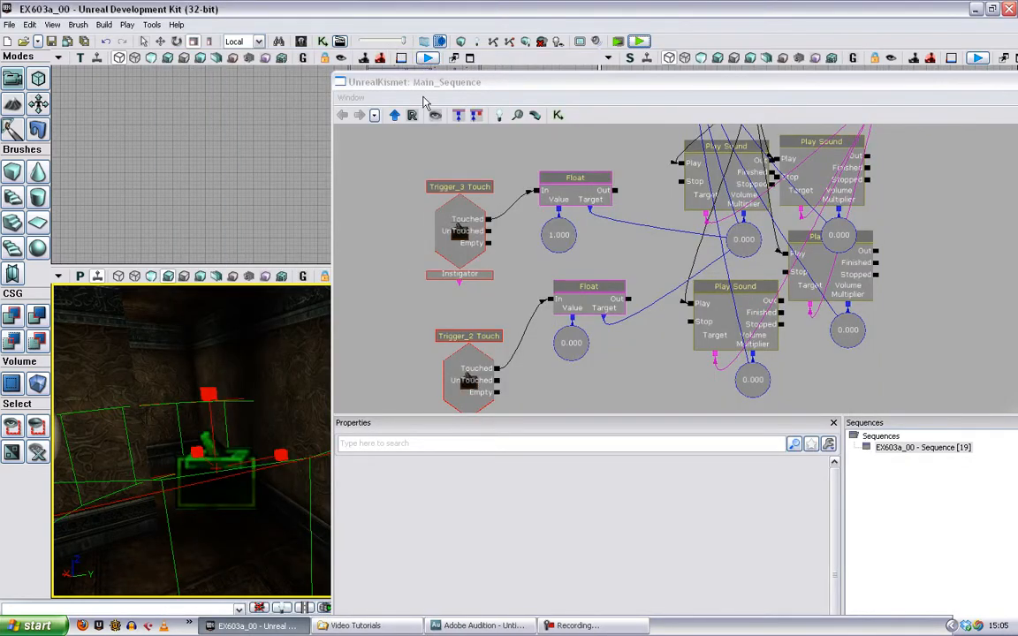
- Uncover the level's top view, select Trigger_4 there, and add its Touch event below Trigger_2 Touch in Kismet
drag(459, 82, 625, 130)
drag(269, 172, 344, 179)
click(350, 162)
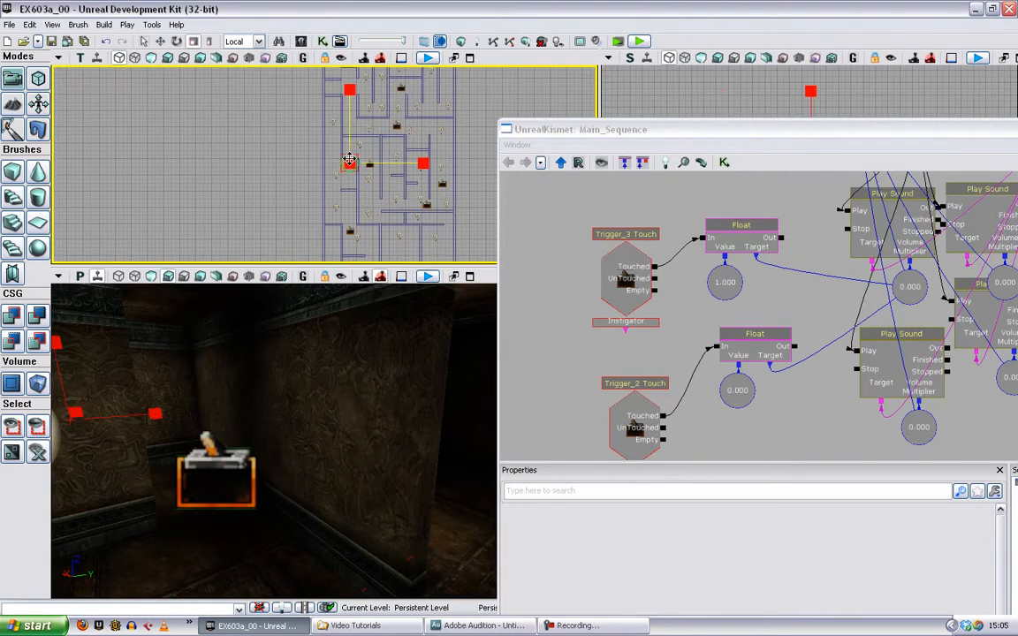
drag(793, 301, 616, 440)
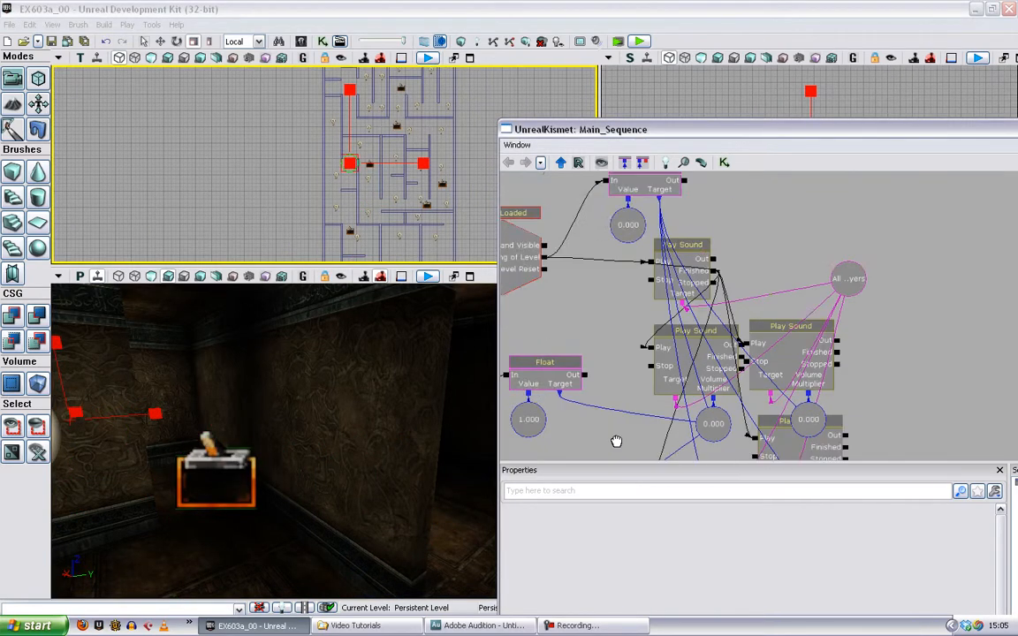
drag(920, 335, 949, 166)
click(734, 343)
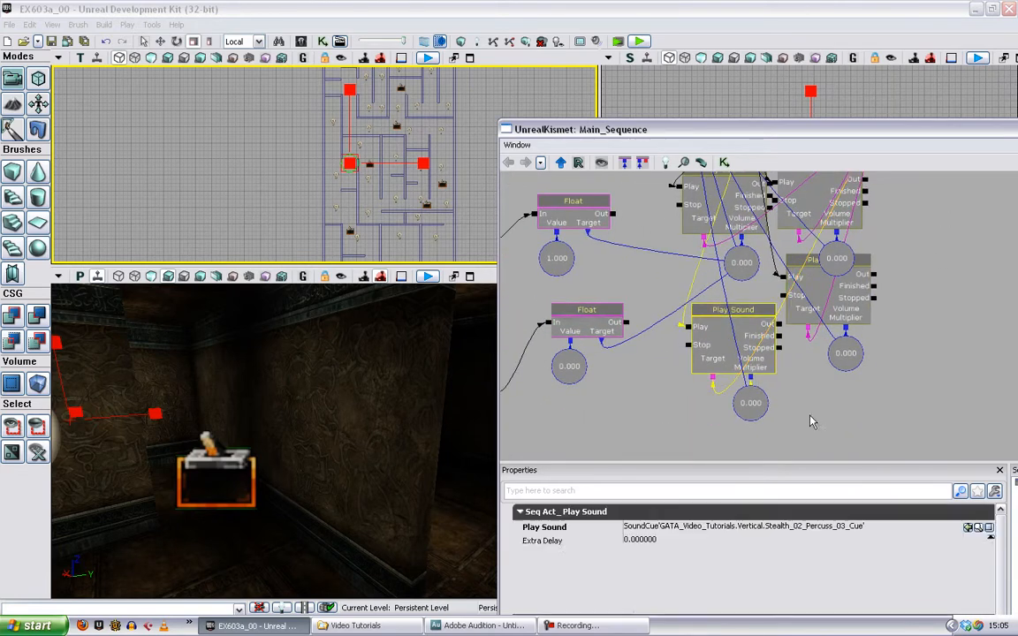
drag(811, 419, 893, 259)
right_click(522, 336)
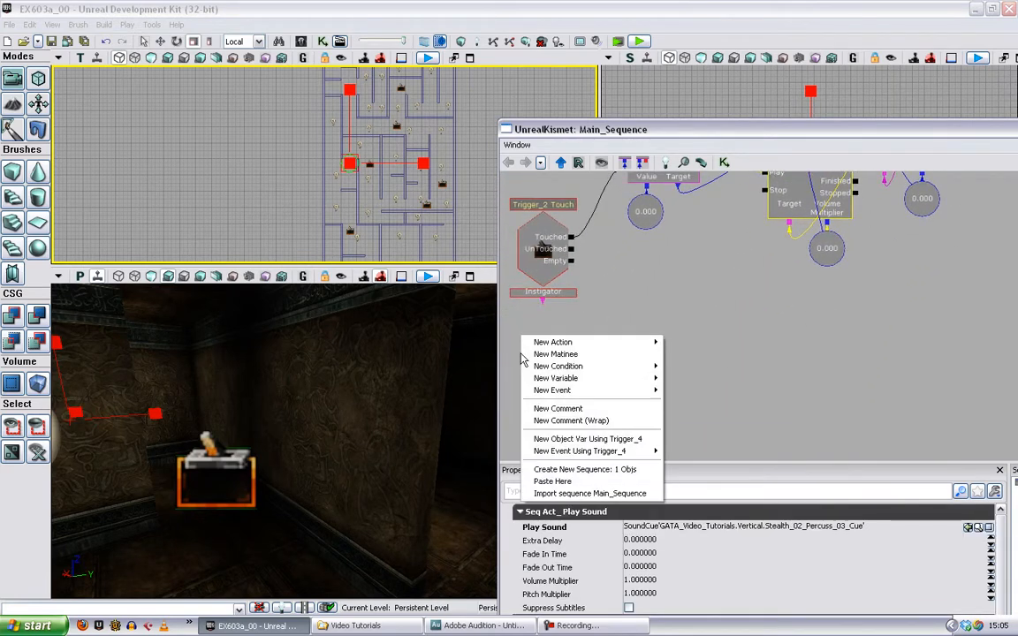
mouse_move(583, 450)
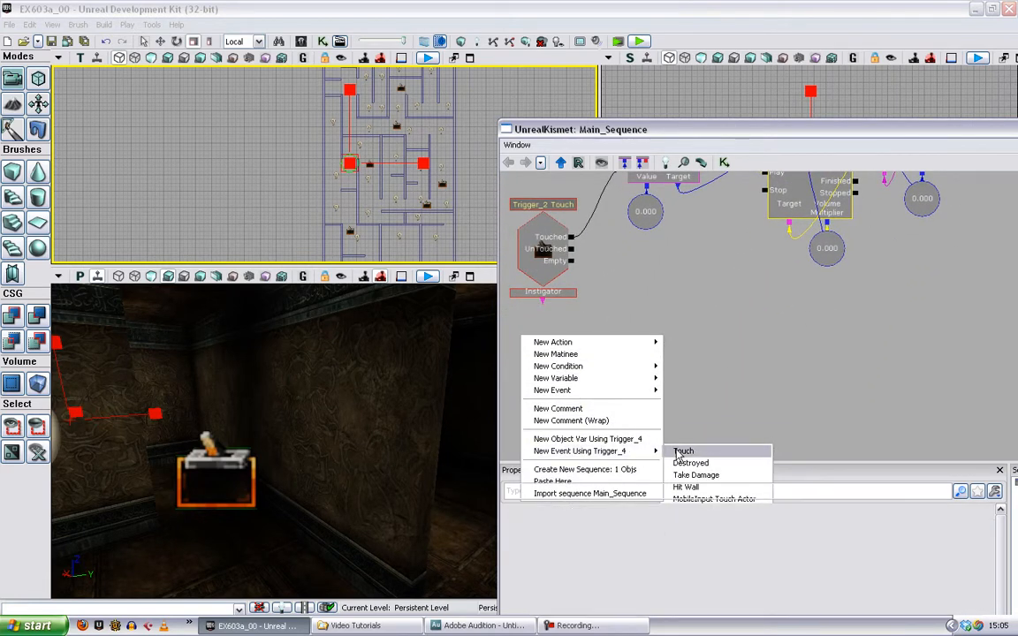
click(680, 452)
drag(627, 397, 629, 417)
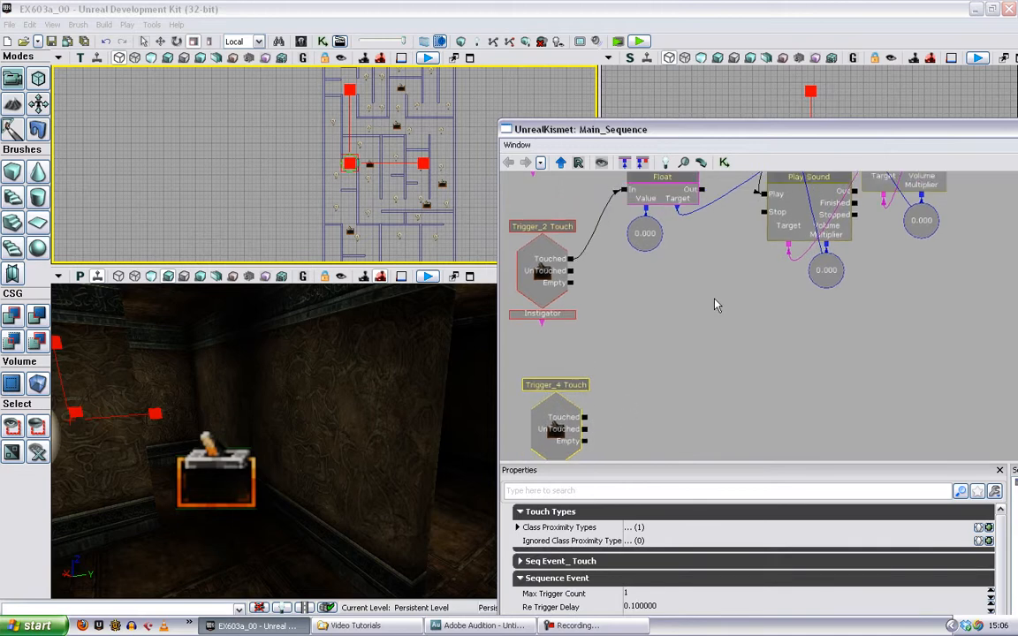
- Duplicate the 0.000 Set Float action with its value beside Trigger_4 Touch and wire Touched to its In
ctrl+alt+drag(714, 298, 631, 185)
drag(692, 369, 695, 325)
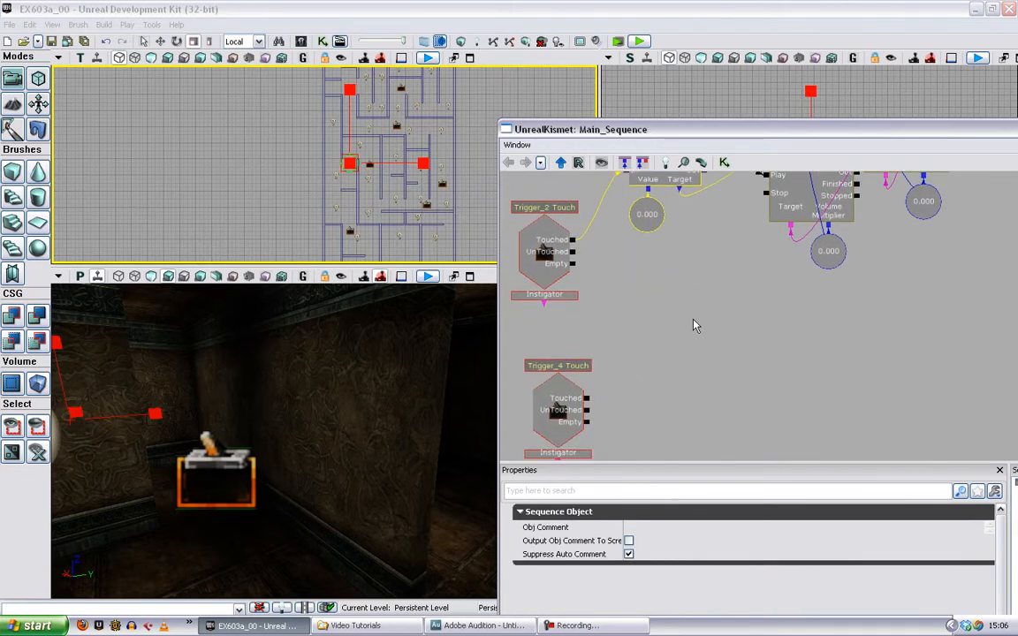
key(ctrl+c)
key(ctrl+v)
ctrl+drag(1006, 345, 603, 355)
drag(586, 398, 659, 362)
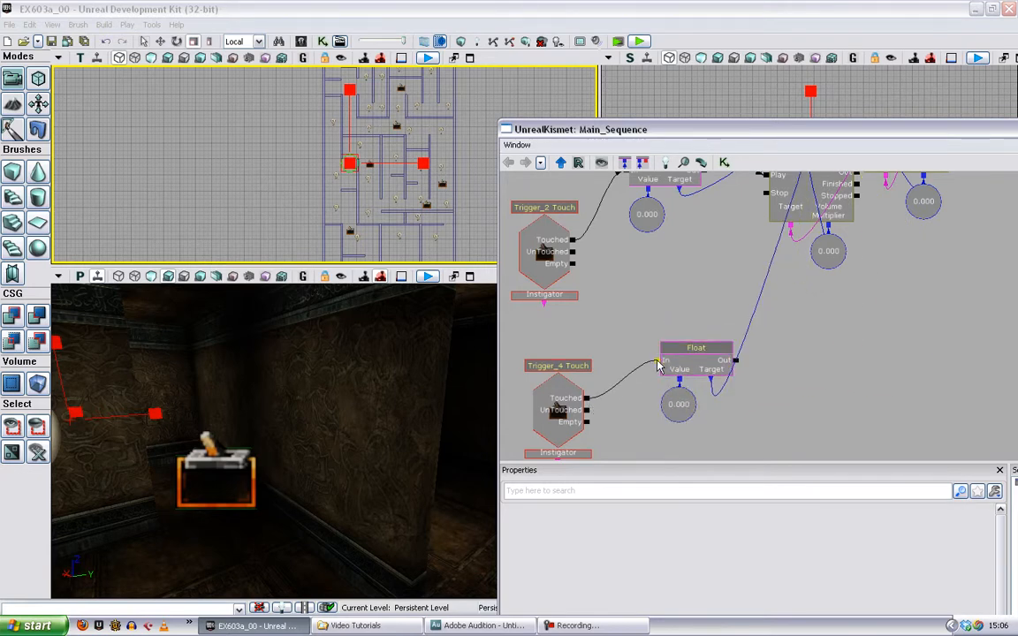
- Retarget the duplicated Set Float of Trigger_4 to the Volume Multiplier variable of the next Play Sound down
drag(879, 374, 696, 442)
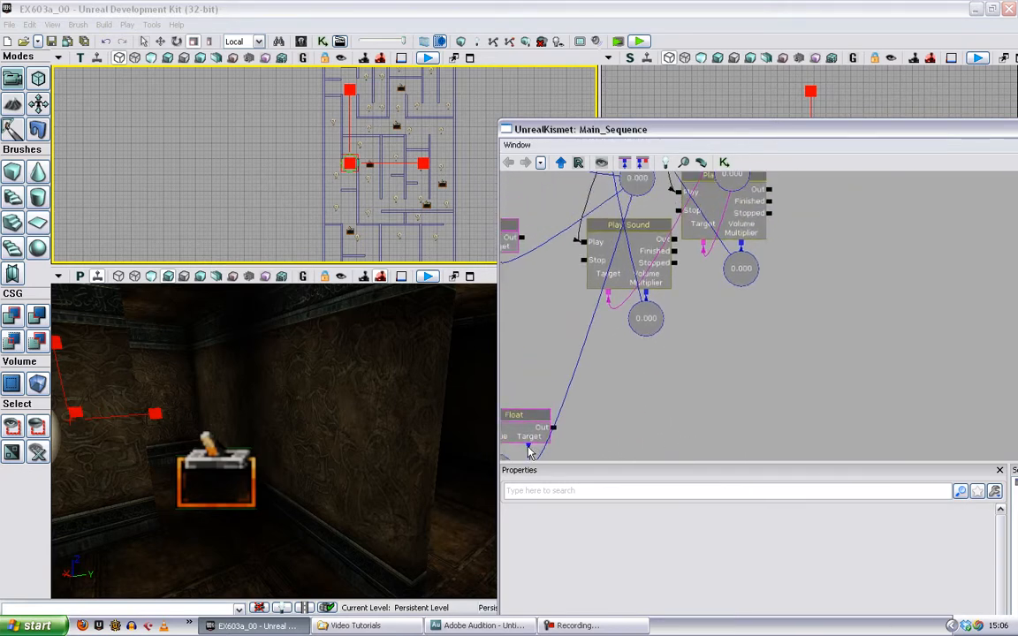
alt+click(528, 446)
drag(633, 410, 719, 358)
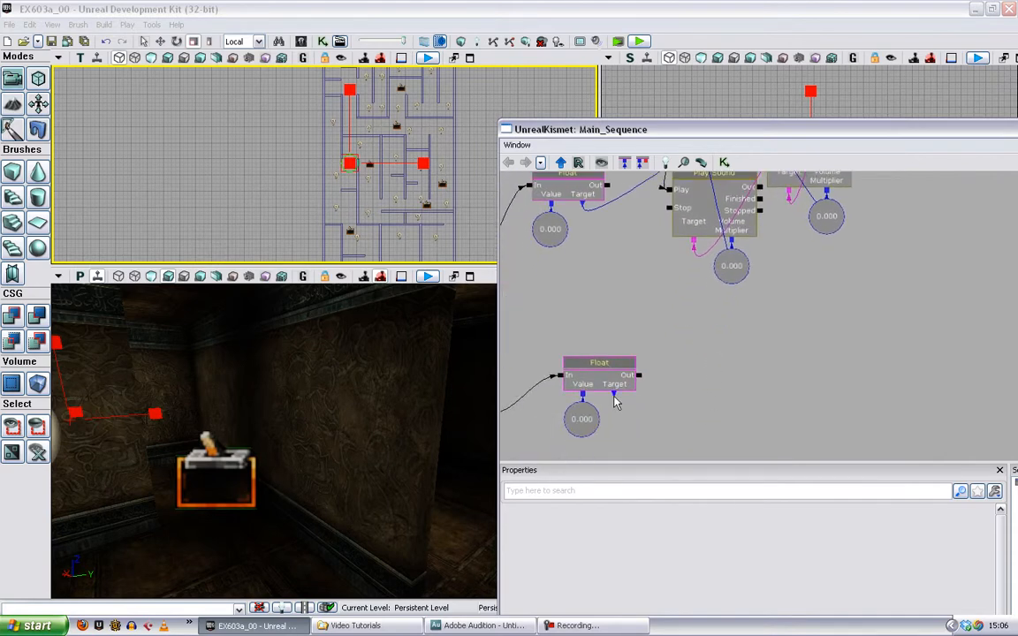
drag(614, 395, 730, 265)
- Uncover more of the level's top view, select Trigger_5 there, and add its Touch event below Trigger_4 Touch in Kismet
drag(751, 134, 834, 147)
drag(371, 163, 391, 162)
drag(623, 281, 716, 154)
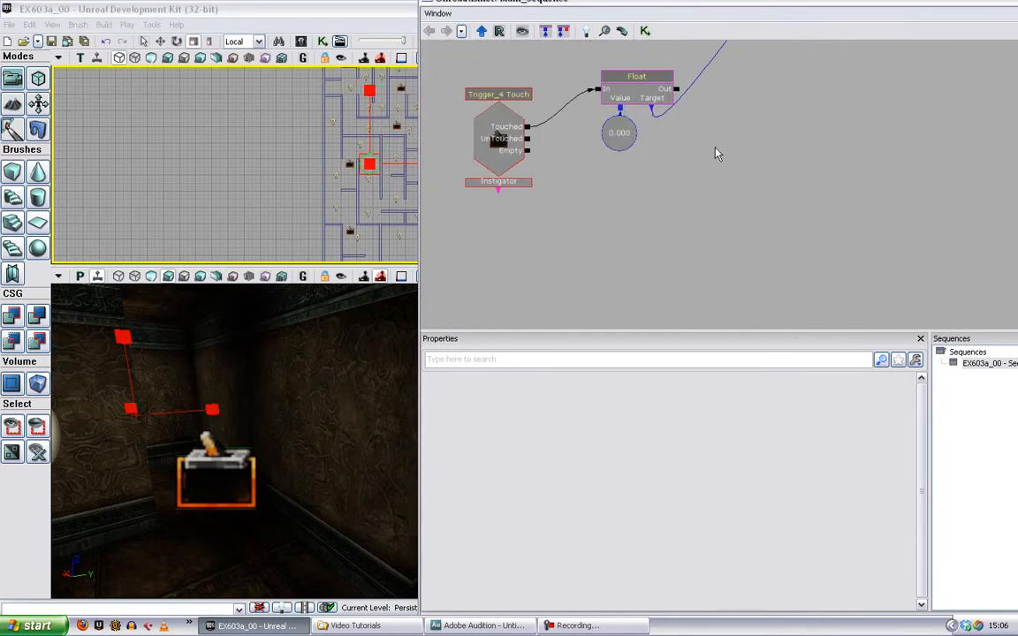
right_click(496, 209)
mouse_move(618, 325)
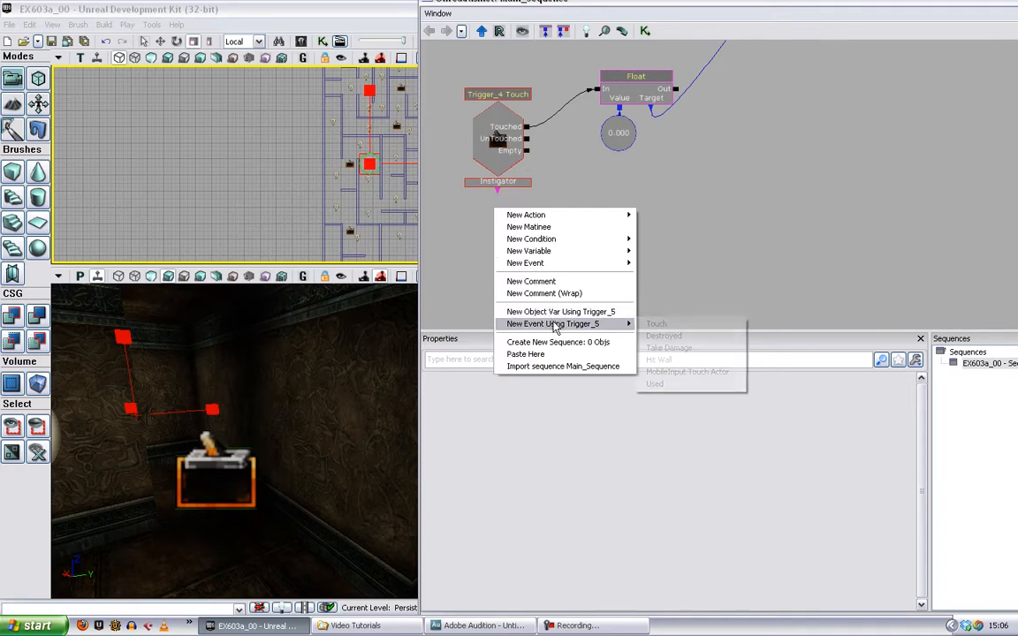
click(656, 323)
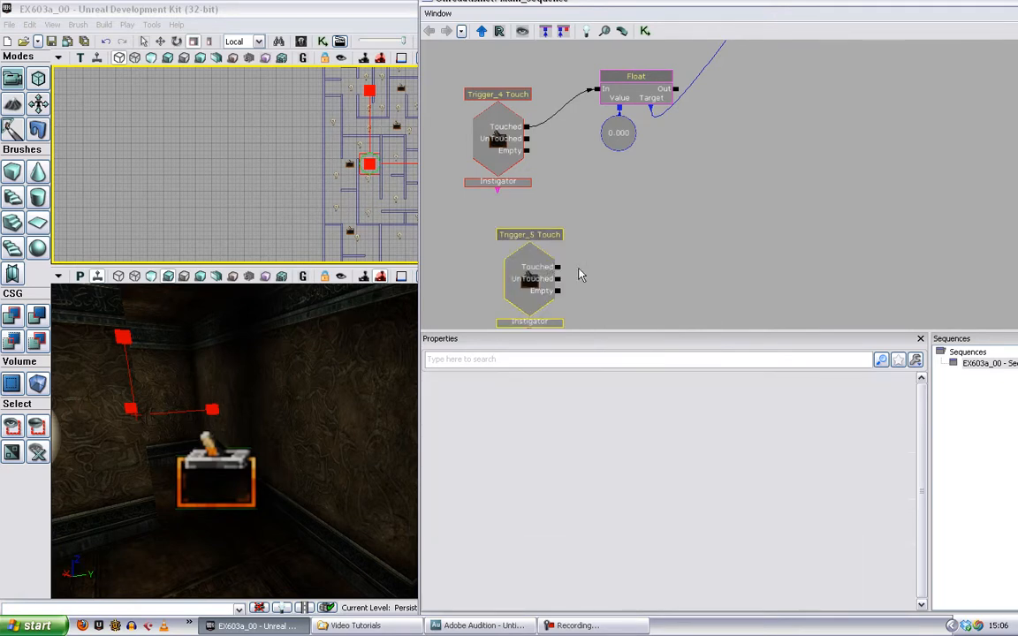
- Duplicate the 1.000 Set Float action with its value beside Trigger_5 Touch and wire Touched to its In
drag(577, 275, 592, 439)
drag(628, 223, 637, 324)
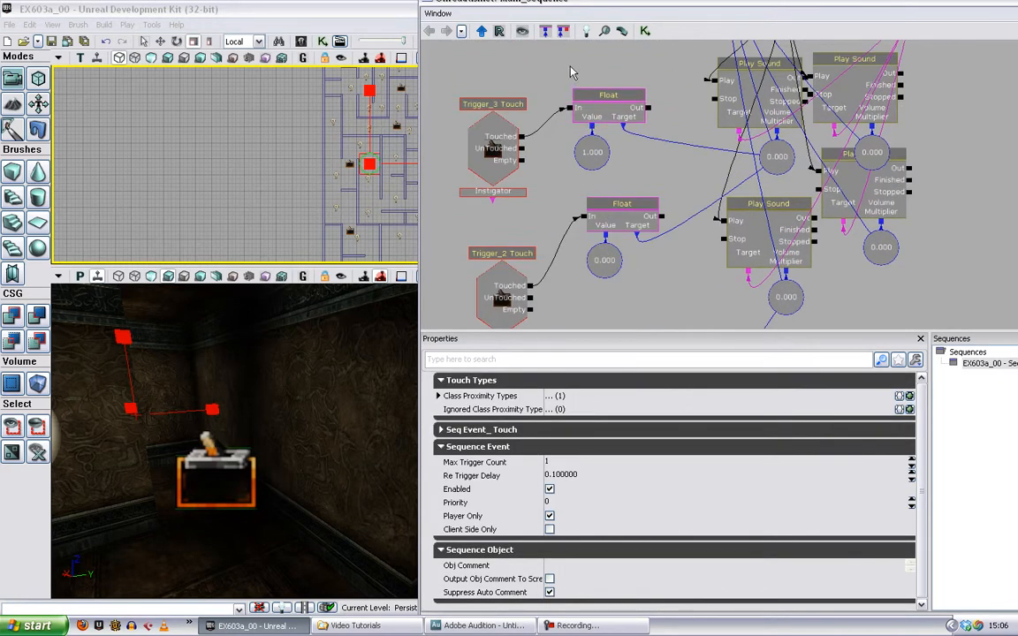
ctrl+alt+drag(569, 65, 663, 169)
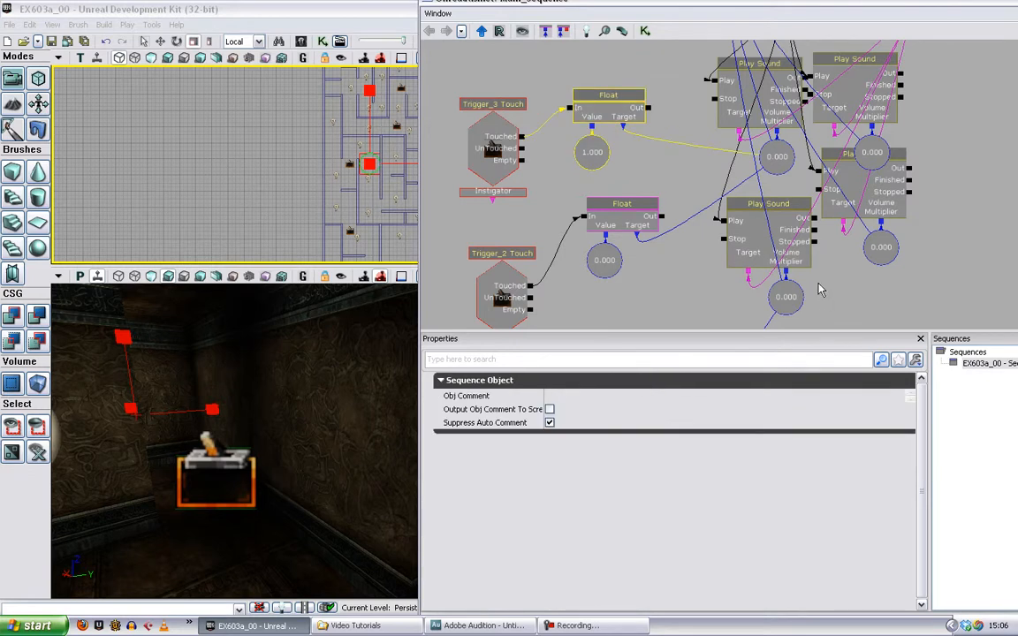
drag(807, 302, 747, 2)
click(576, 278)
key(ctrl+v)
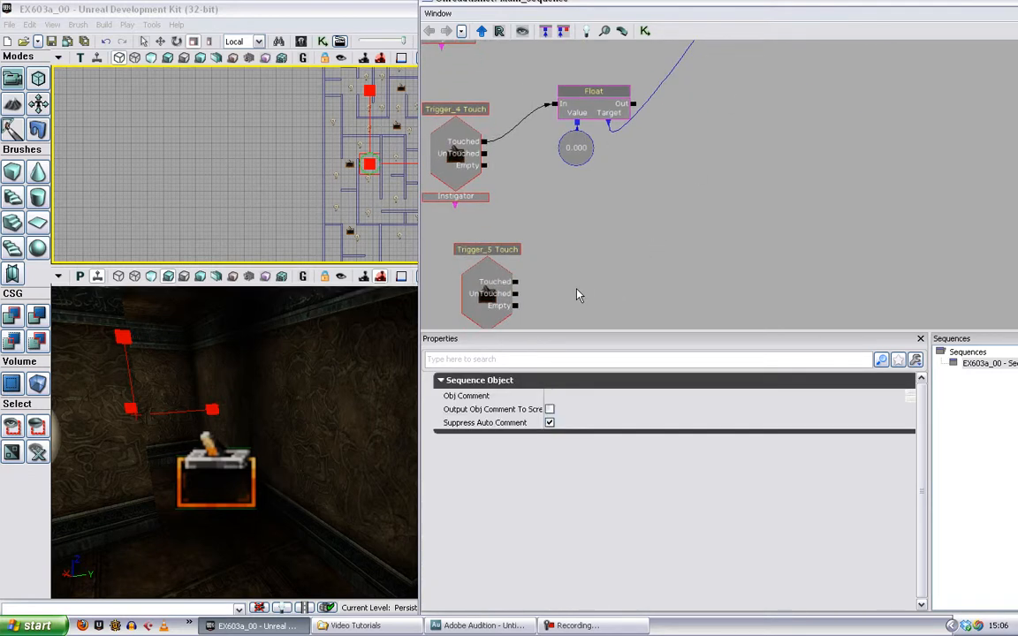
drag(960, 205, 607, 277)
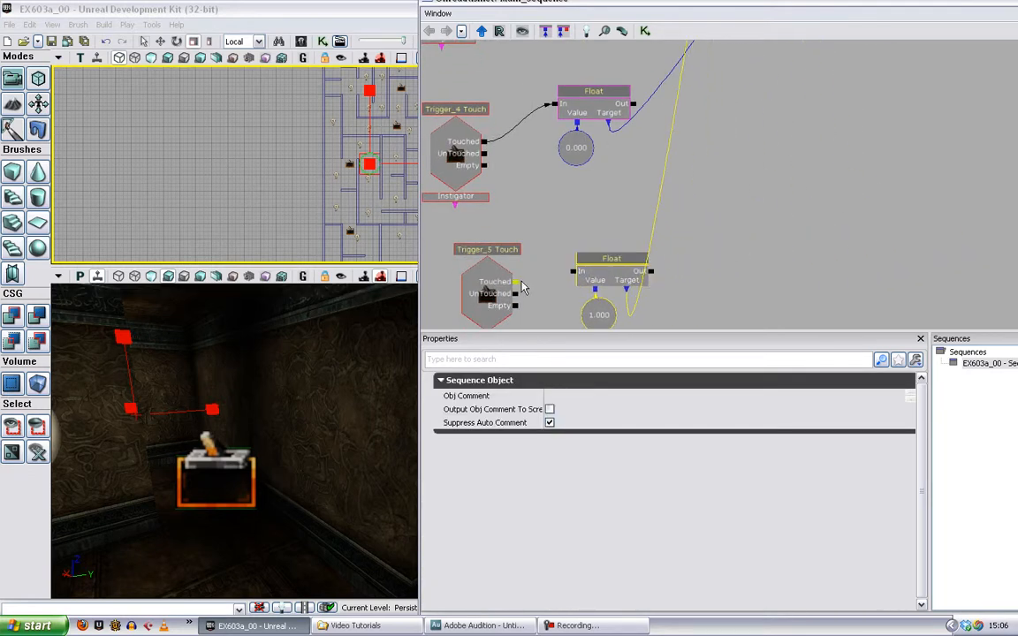
drag(516, 281, 570, 276)
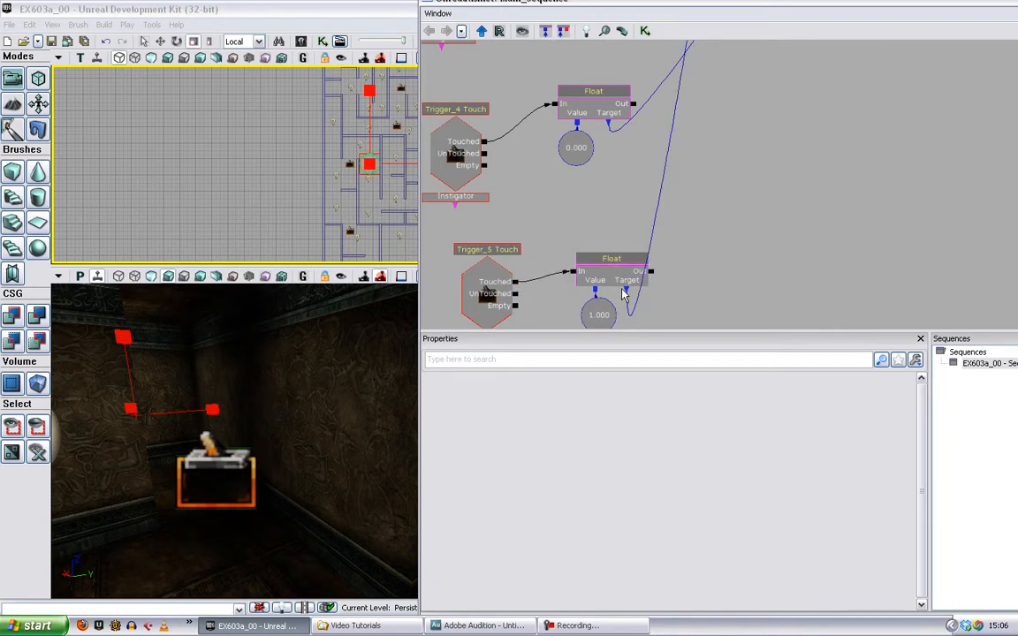
- Retarget the Set Float of Trigger_5 to the same Volume Multiplier variable that Trigger_4's Set Float targets
click(627, 284)
alt+click(626, 289)
drag(628, 289, 724, 155)
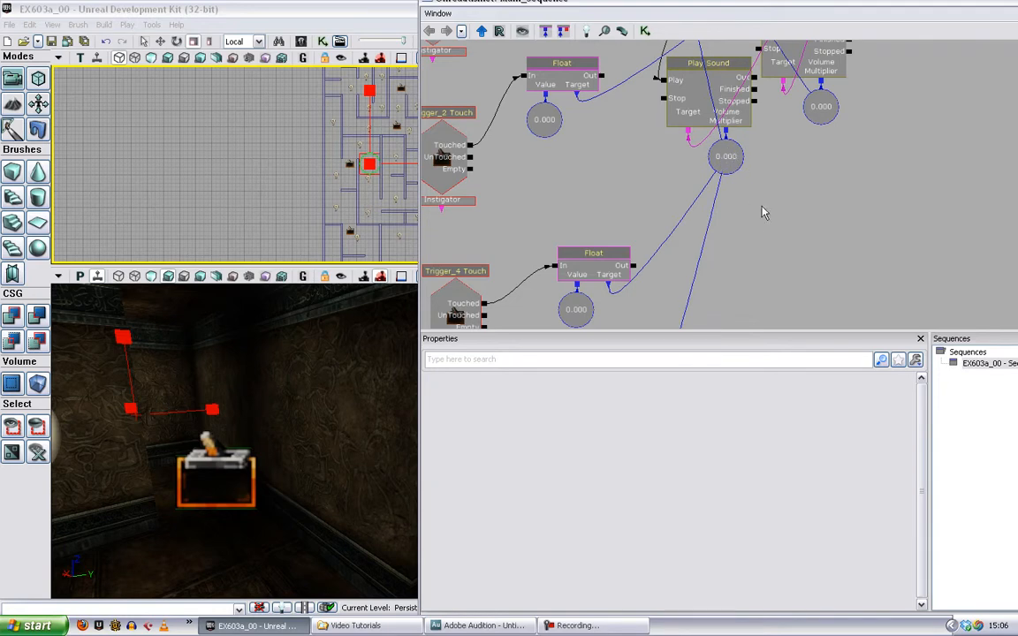
drag(763, 211, 873, 142)
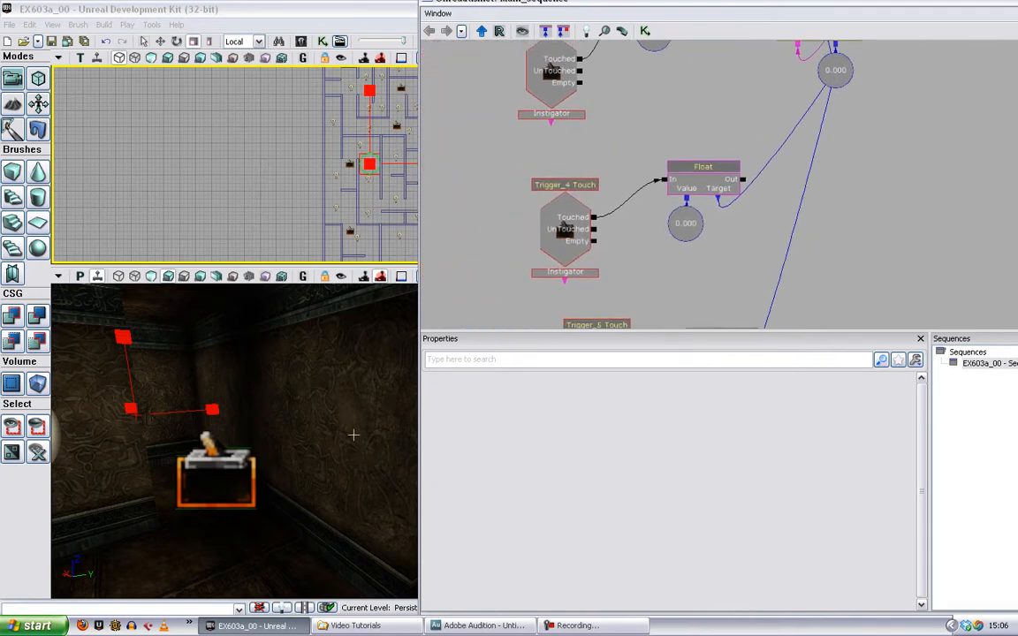
- Play the level in the editor and walk through the maze to test the new music triggers, then stop playing
drag(466, 4, 463, 101)
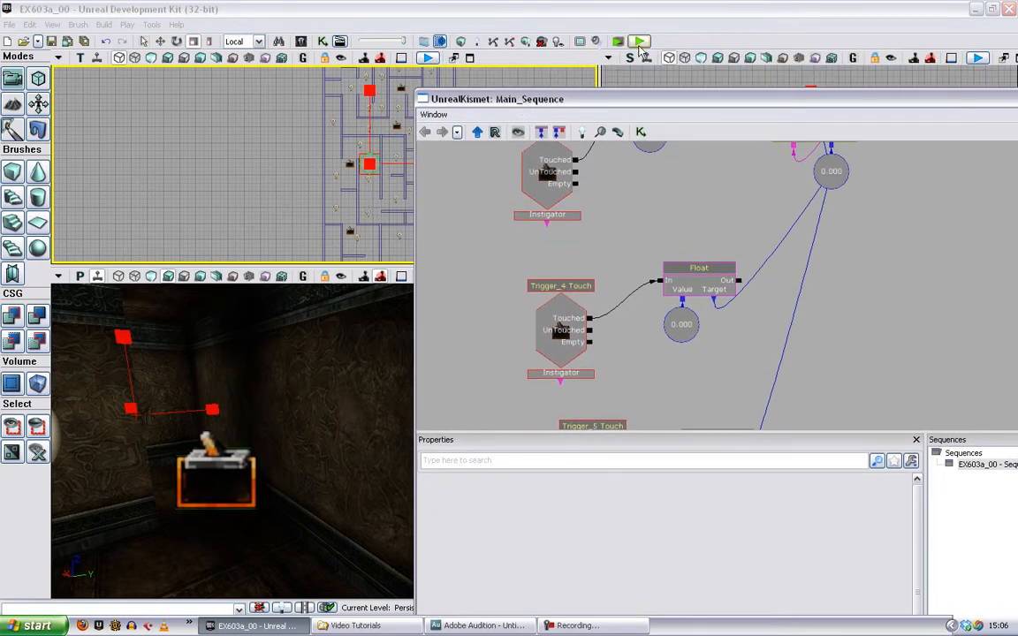
click(638, 42)
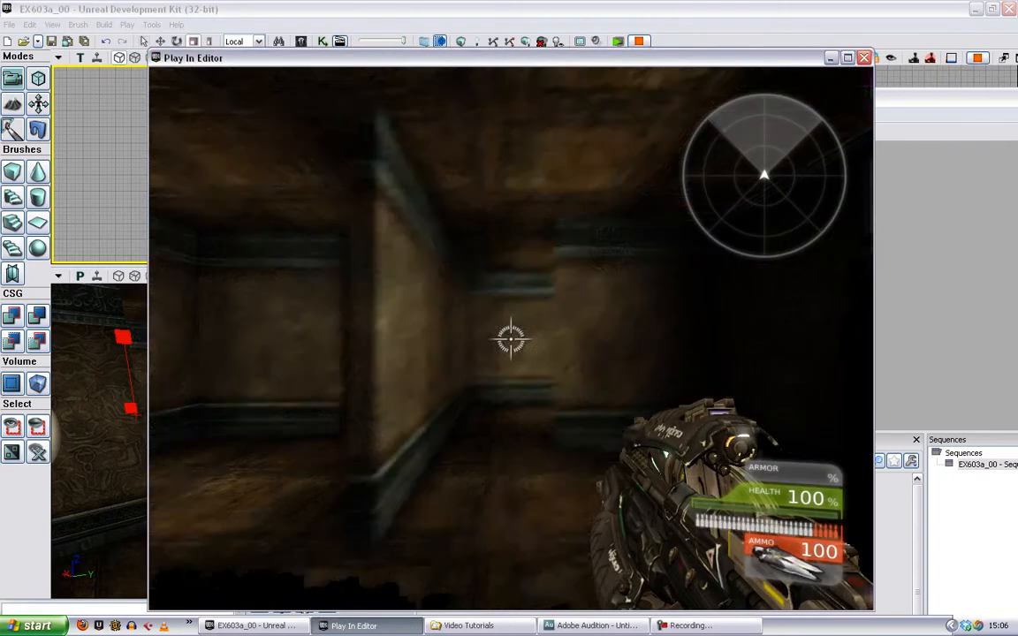
key(w)
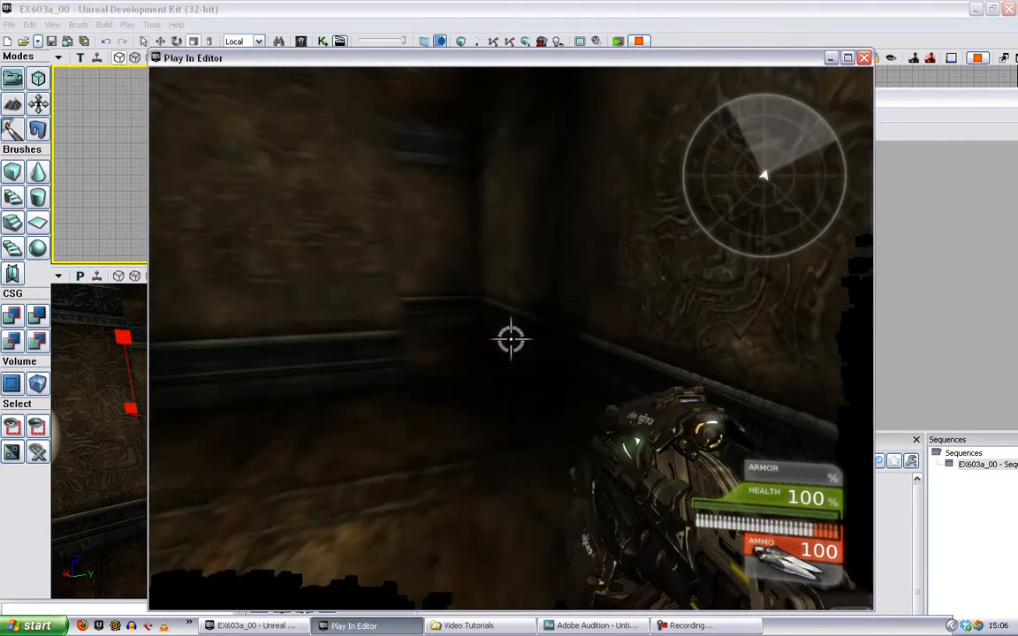
key(w)
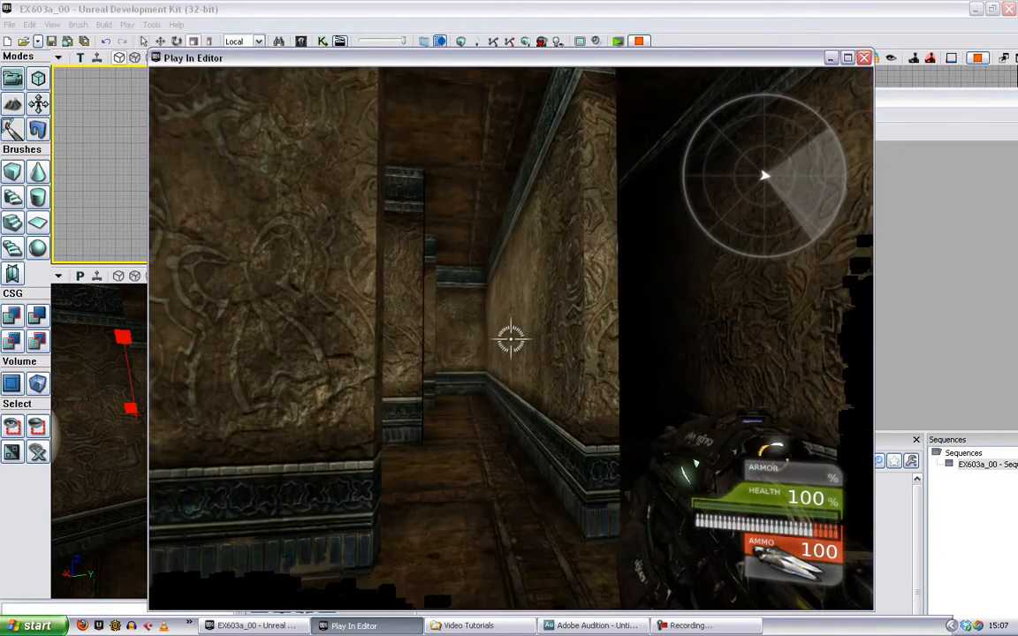
key(w)
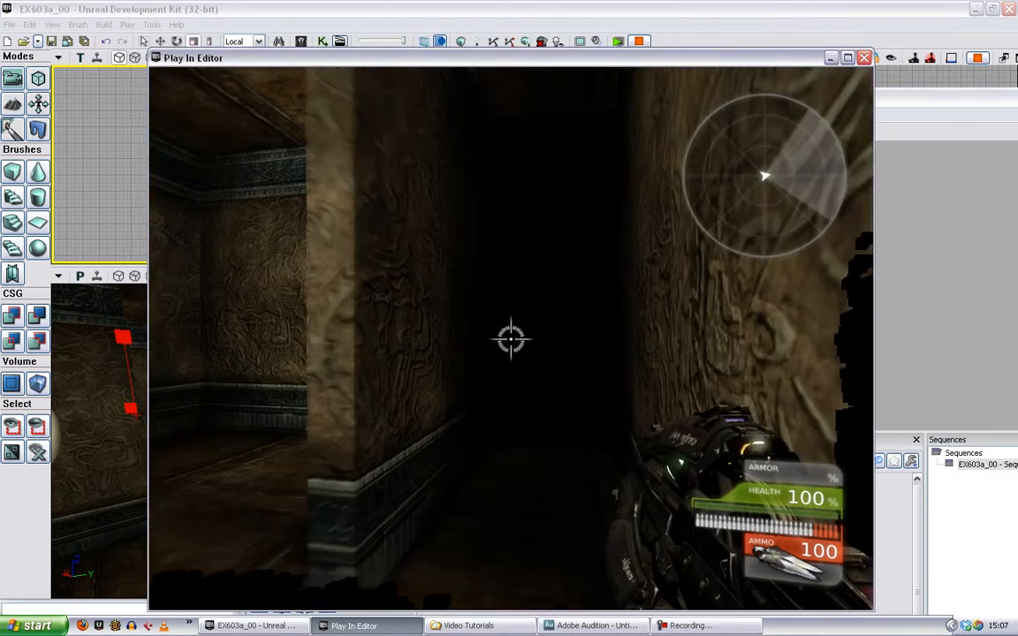
key(w)
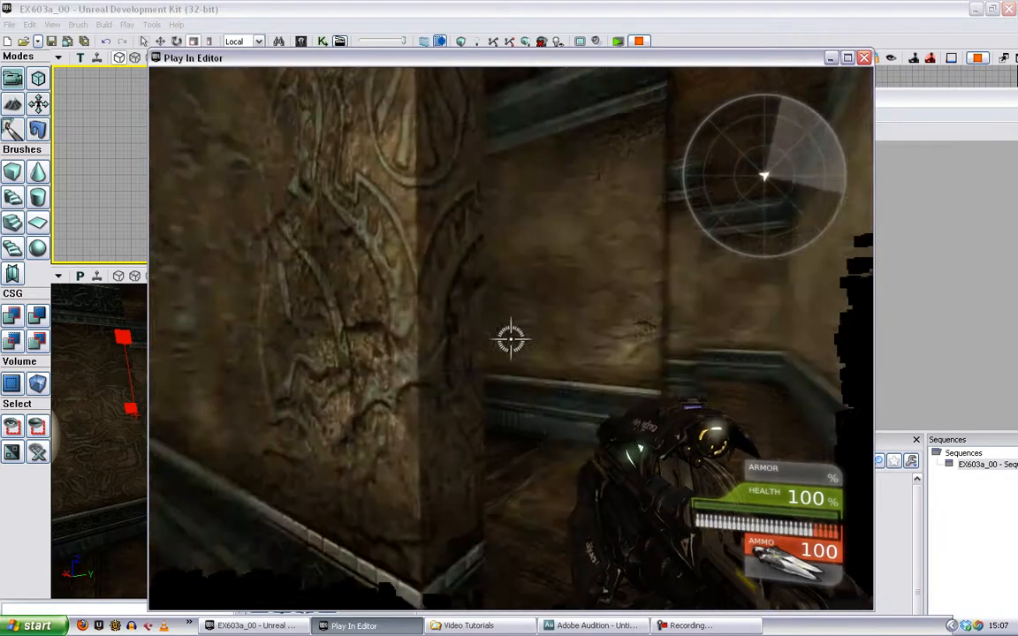
key(w)
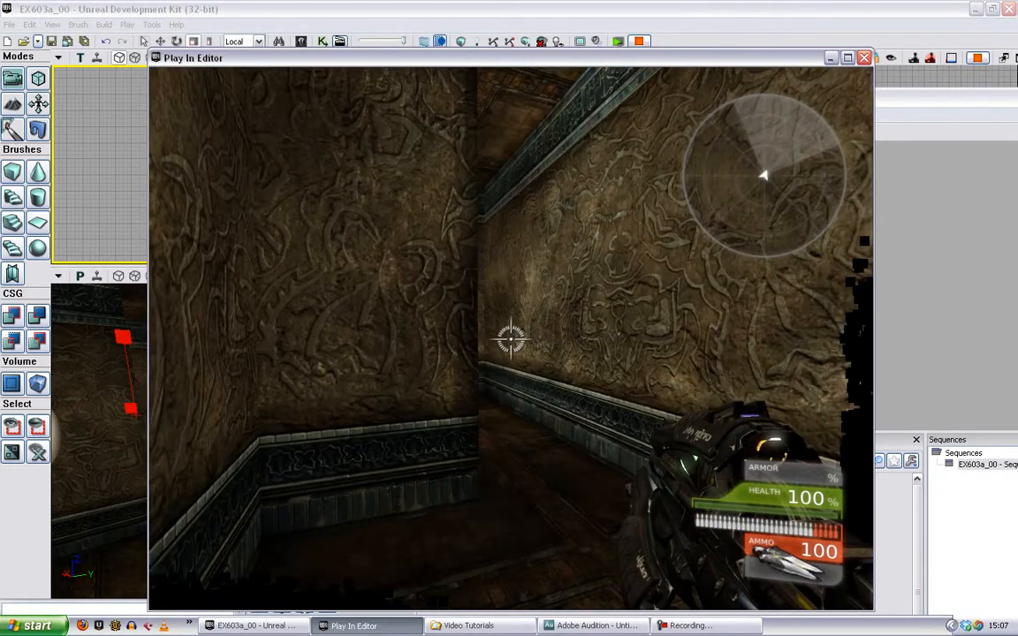
key(w)
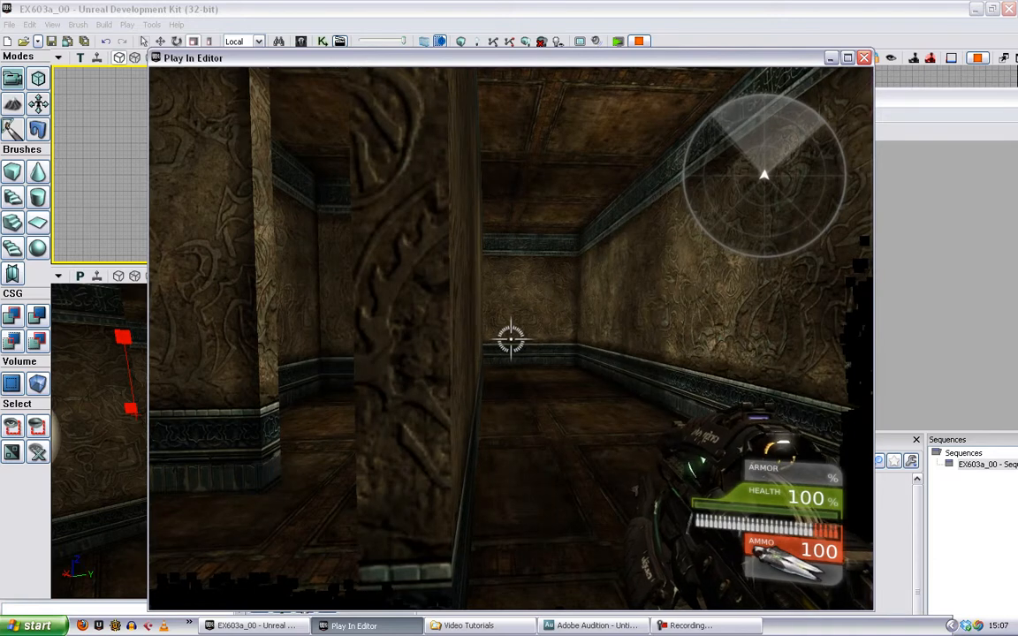
key(Escape)
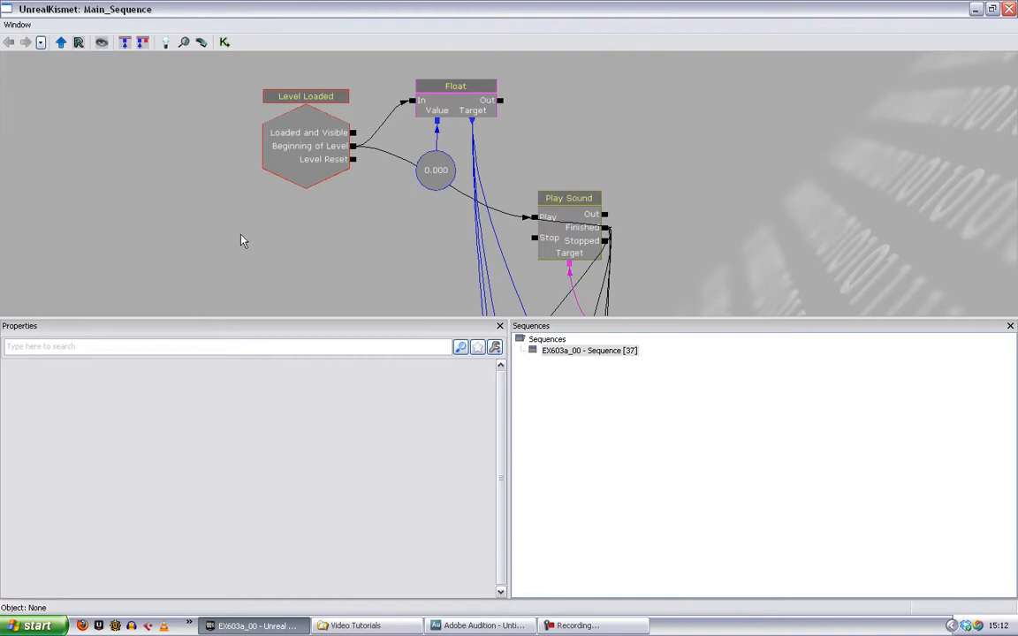
- Review the start of the completed Kismet sequence: the Level Loaded event, its Set Float and the first Play Sound
drag(665, 242, 674, 84)
scroll(668, 135, down, 5)
drag(701, 300, 610, 235)
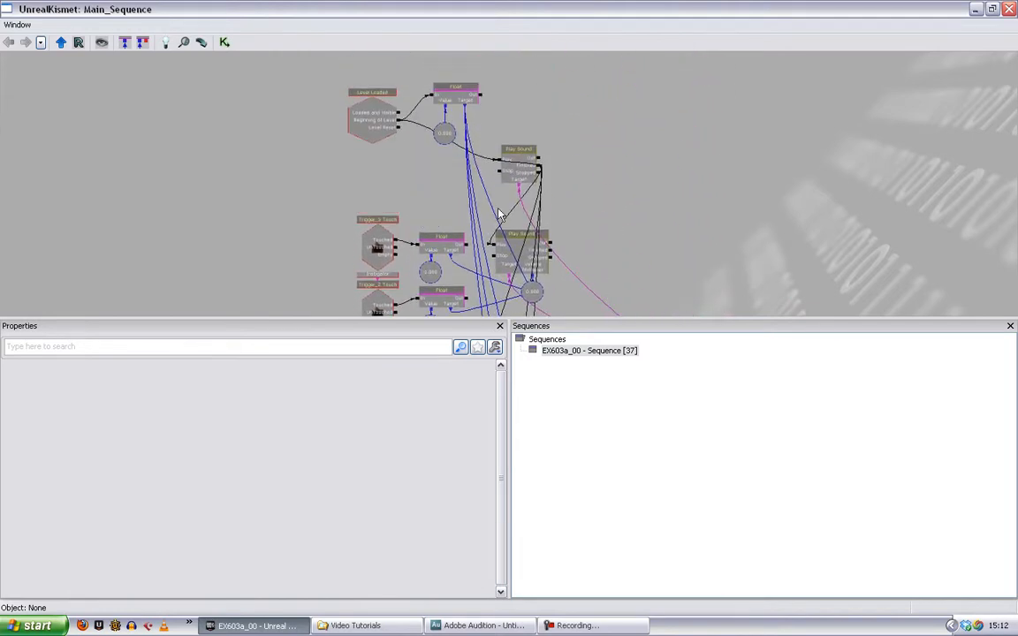
drag(577, 187, 595, 195)
click(389, 147)
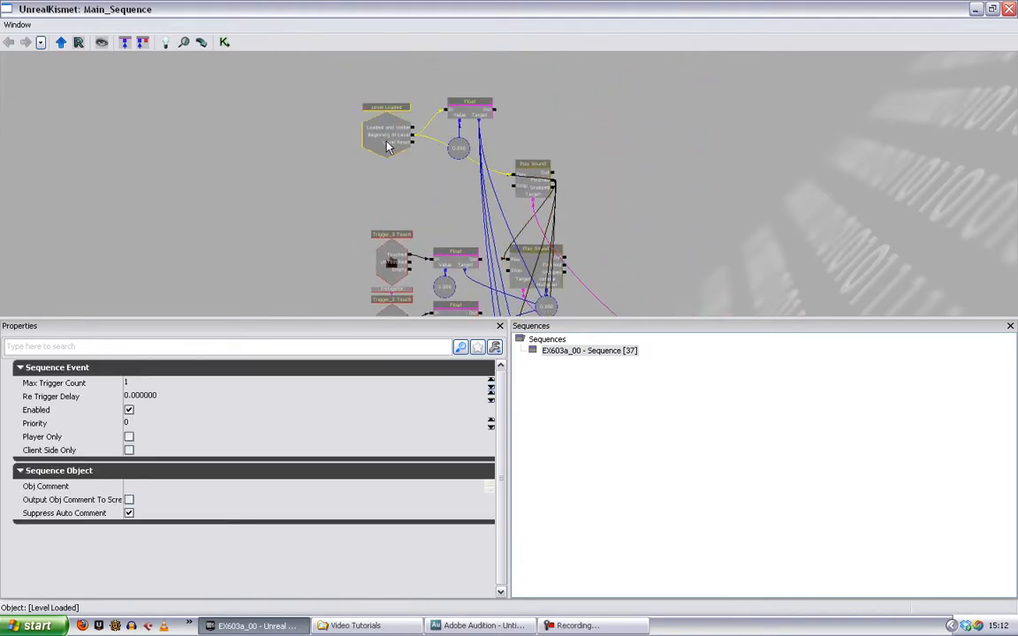
scroll(389, 148, up, 3)
click(477, 86)
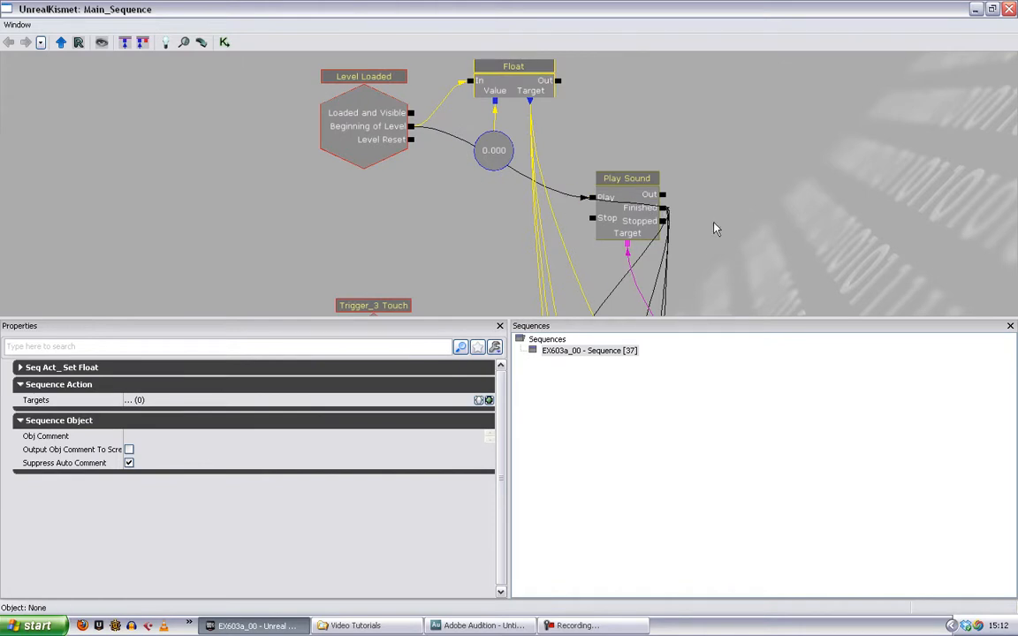
drag(716, 229, 631, 214)
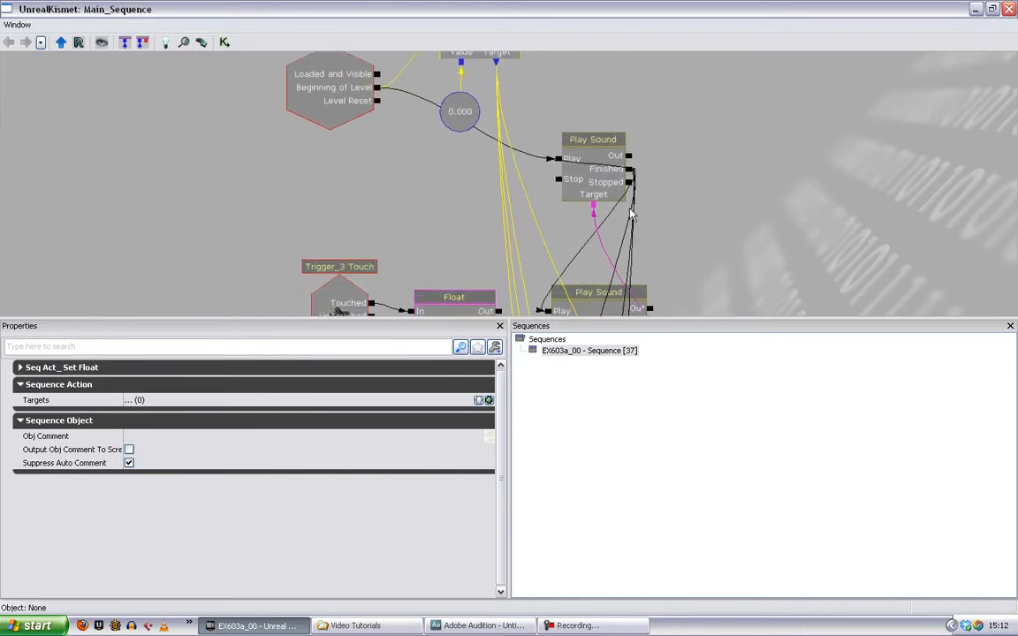
click(582, 170)
- Examine the Trigger_3 and Trigger_2 Touch event properties and the remaining trigger, Set Float and Play Sound groups below
drag(700, 220, 653, 63)
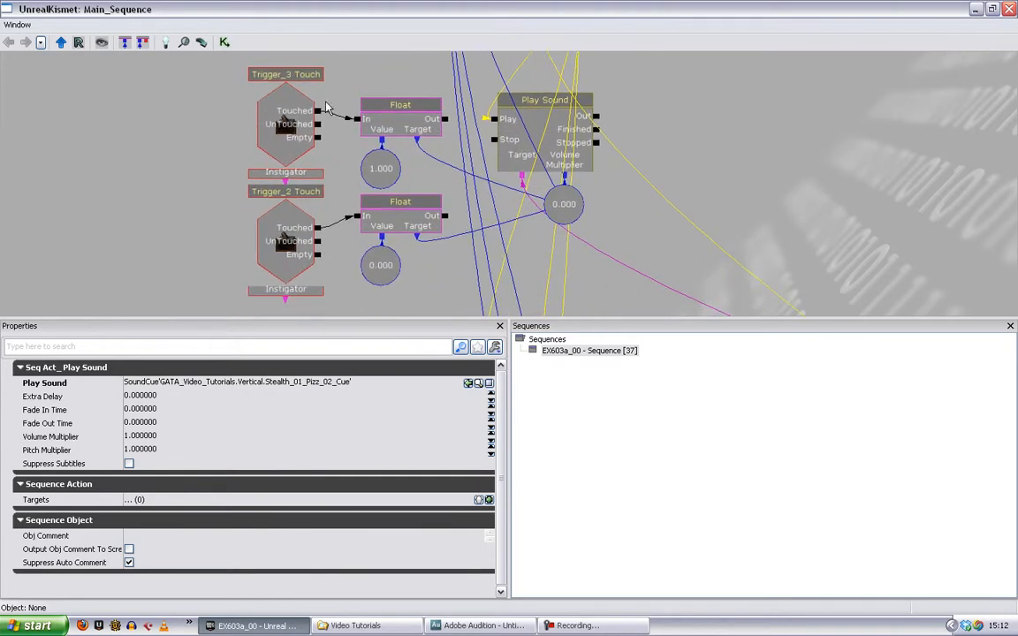
click(294, 269)
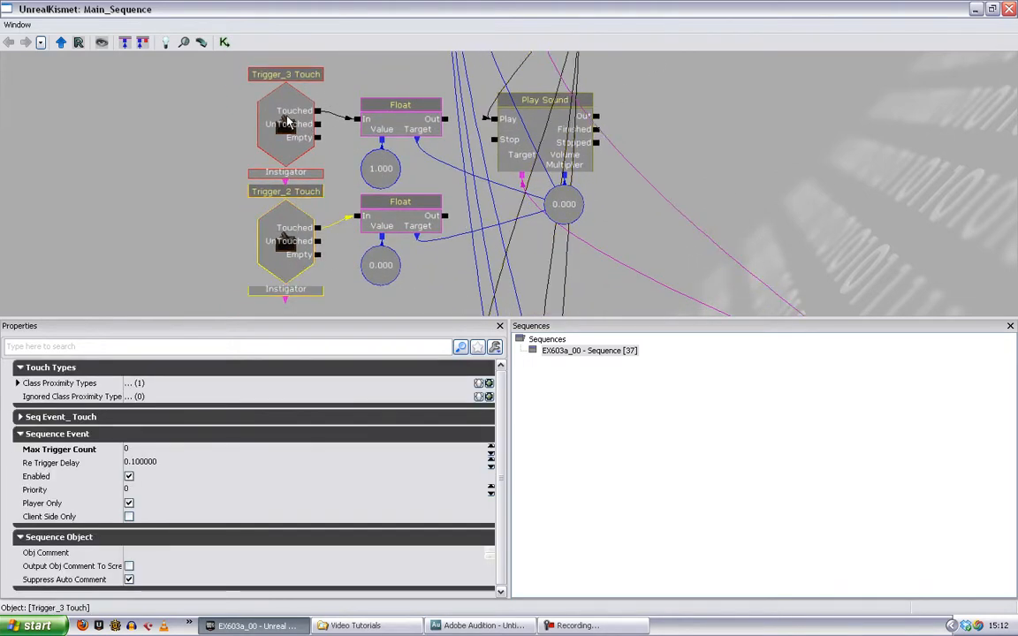
click(296, 141)
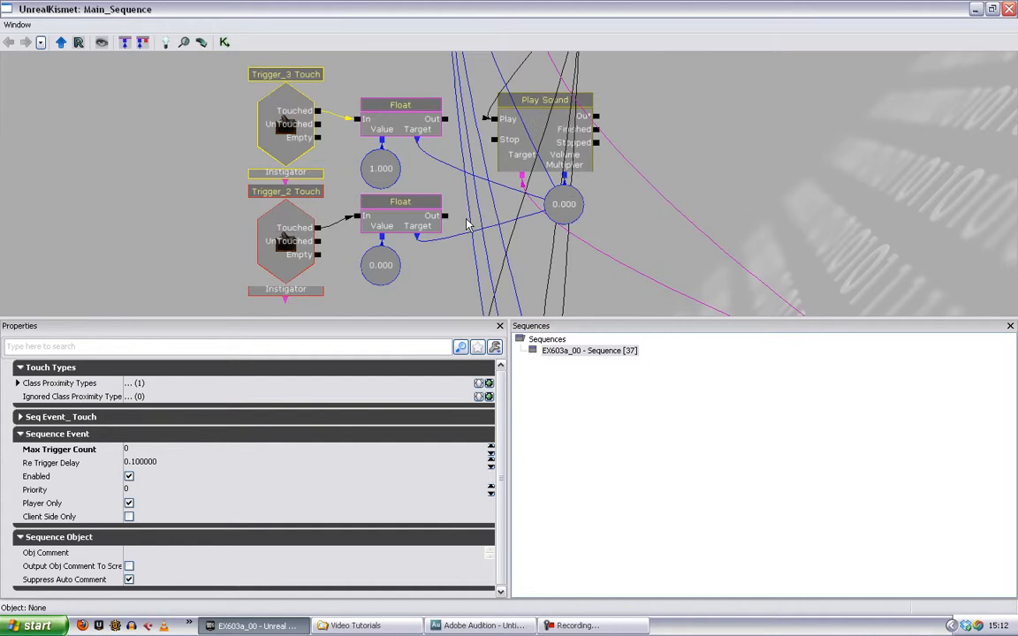
click(303, 247)
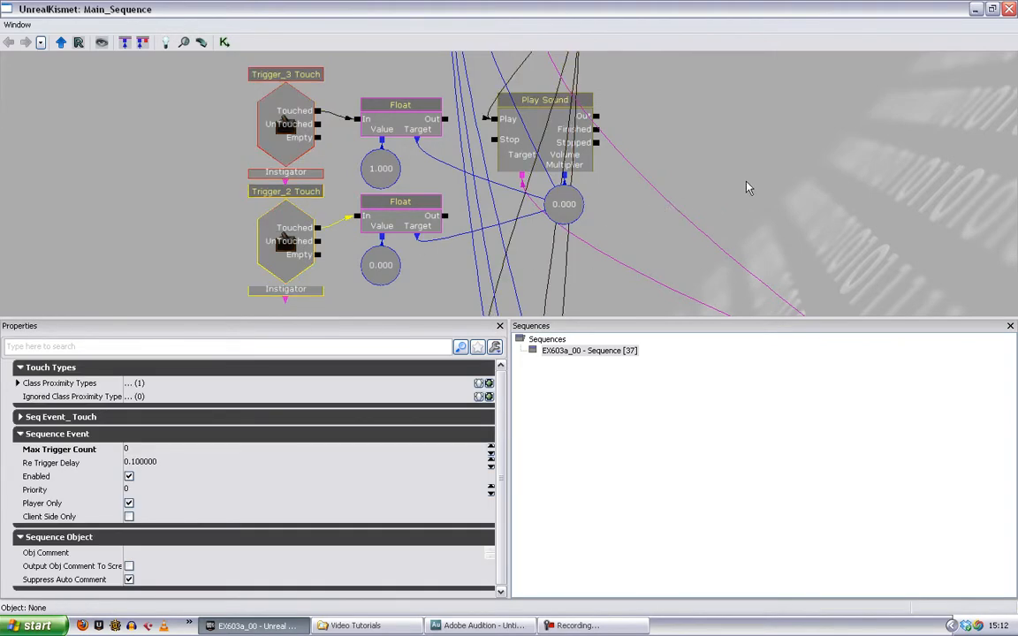
drag(708, 220, 703, 6)
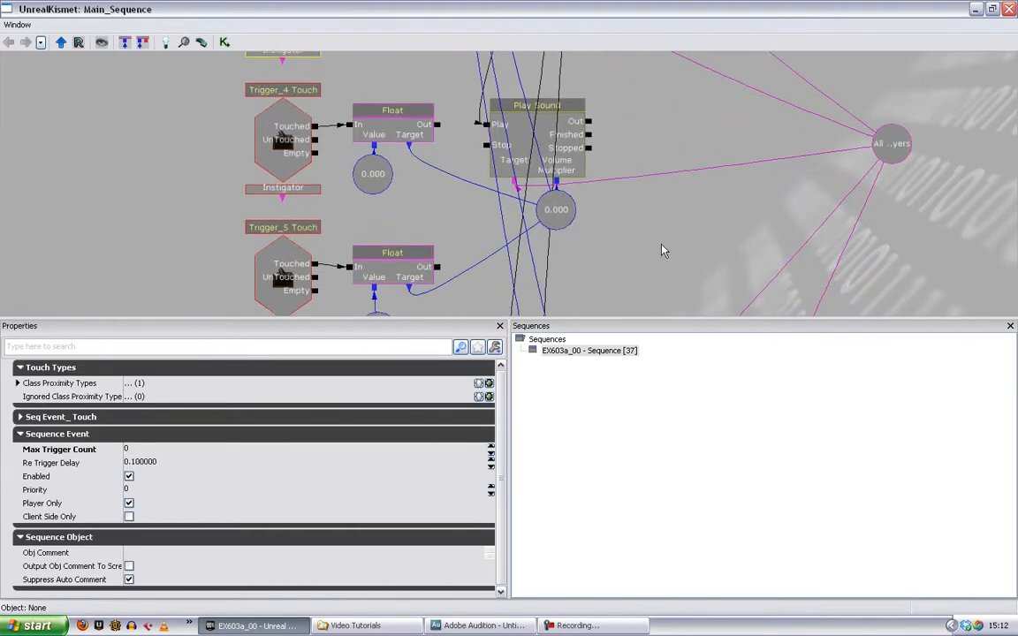
drag(659, 288, 661, 66)
drag(642, 217, 710, 7)
- Close Kismet, play the level in the editor and walk the maze to hear the complete layered music, then stop playing
click(1009, 8)
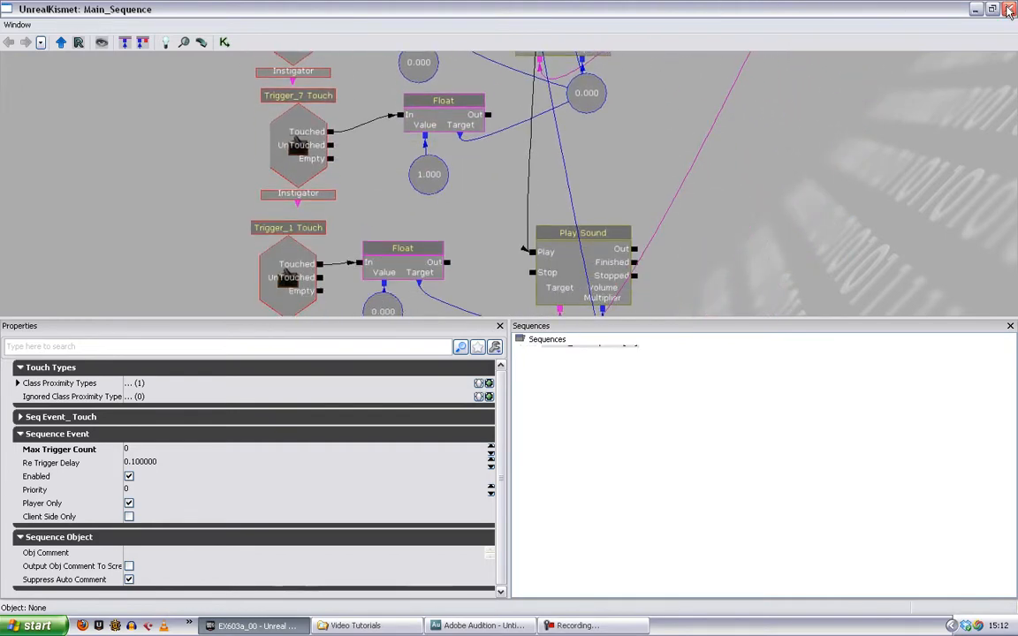
drag(493, 189, 475, 228)
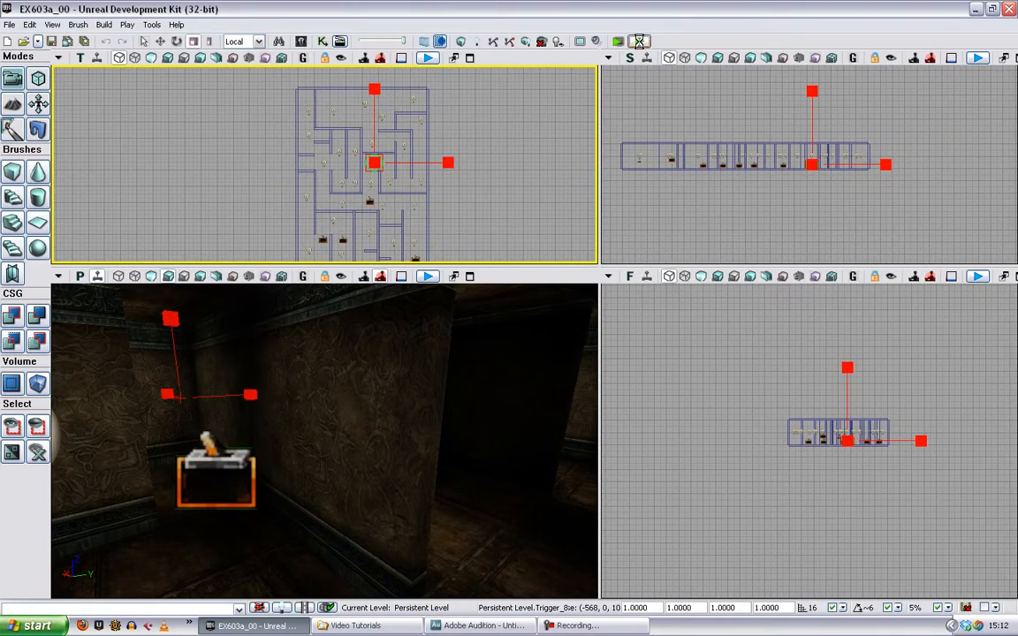
click(638, 41)
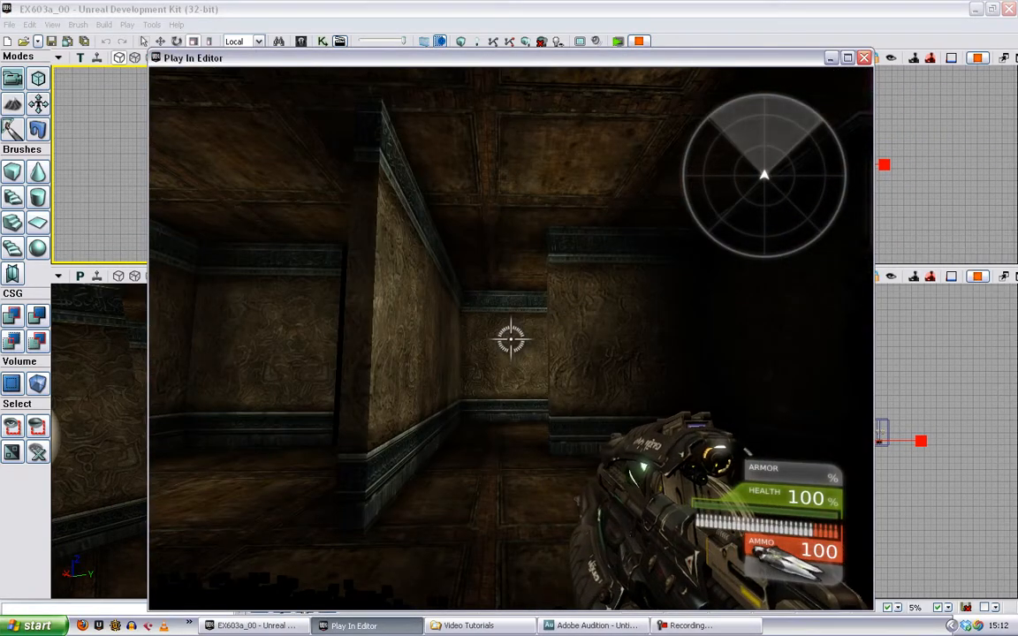
key(a)
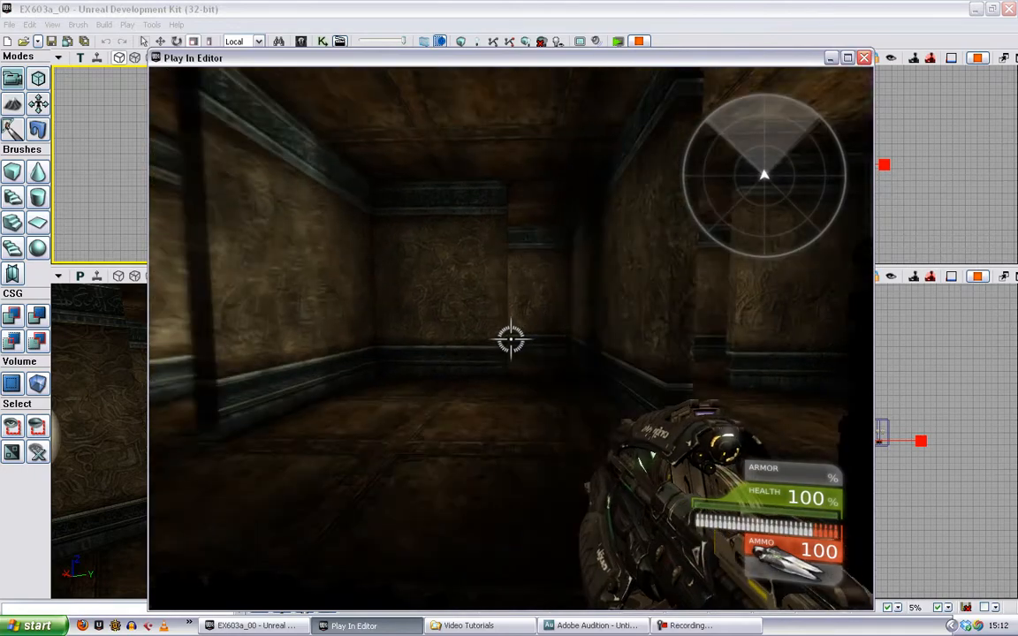
key(w)
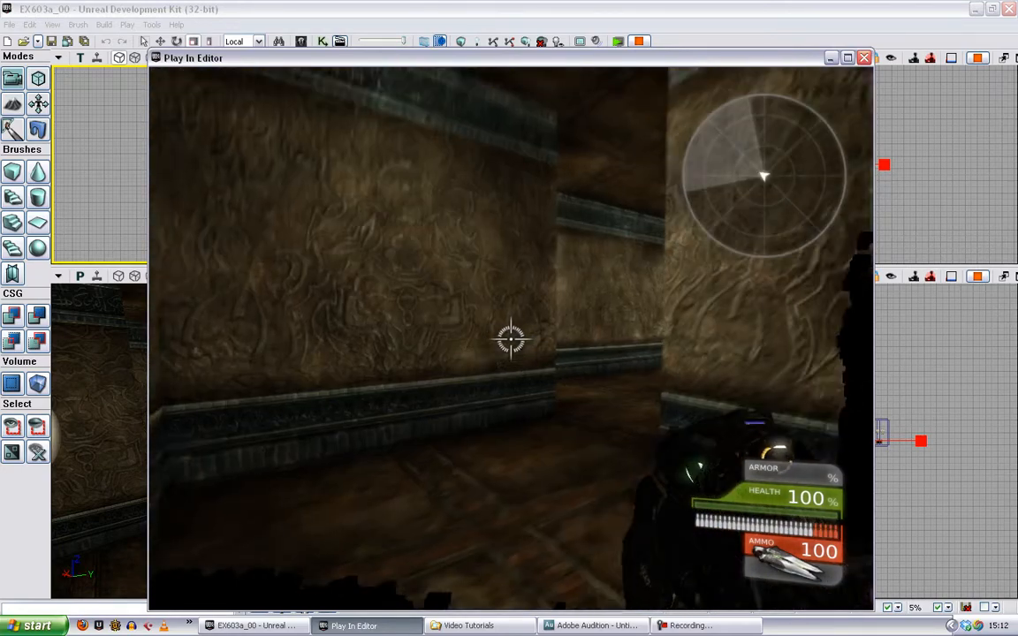
key(w)
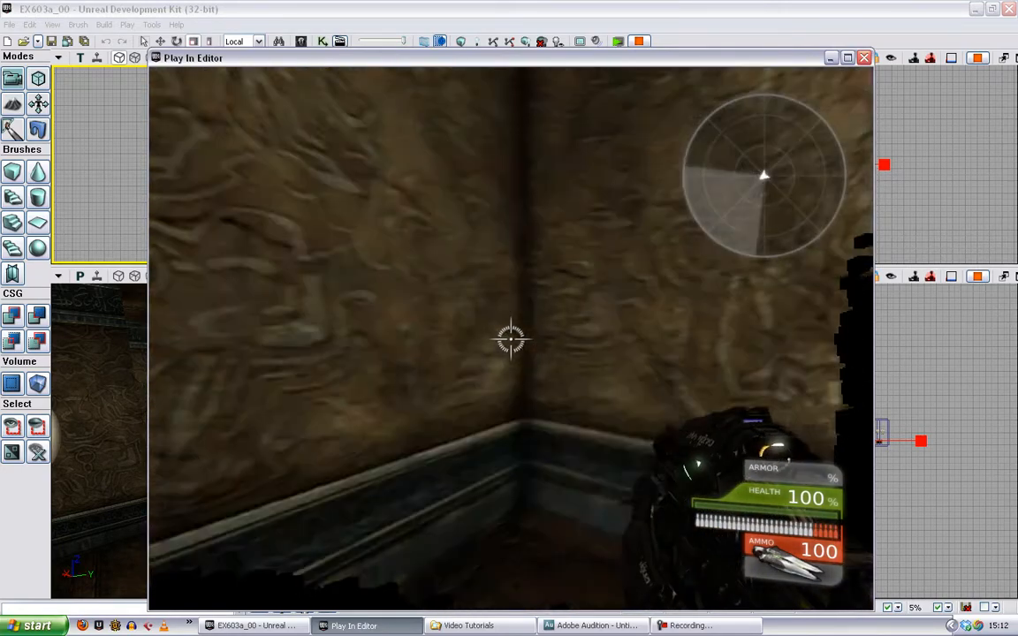
key(w)
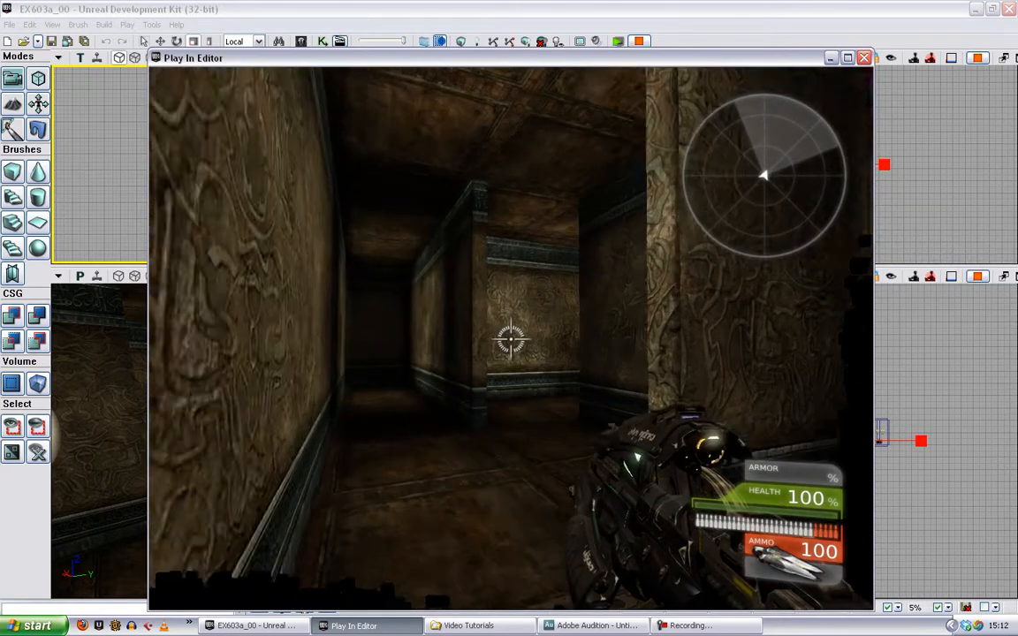
key(w)
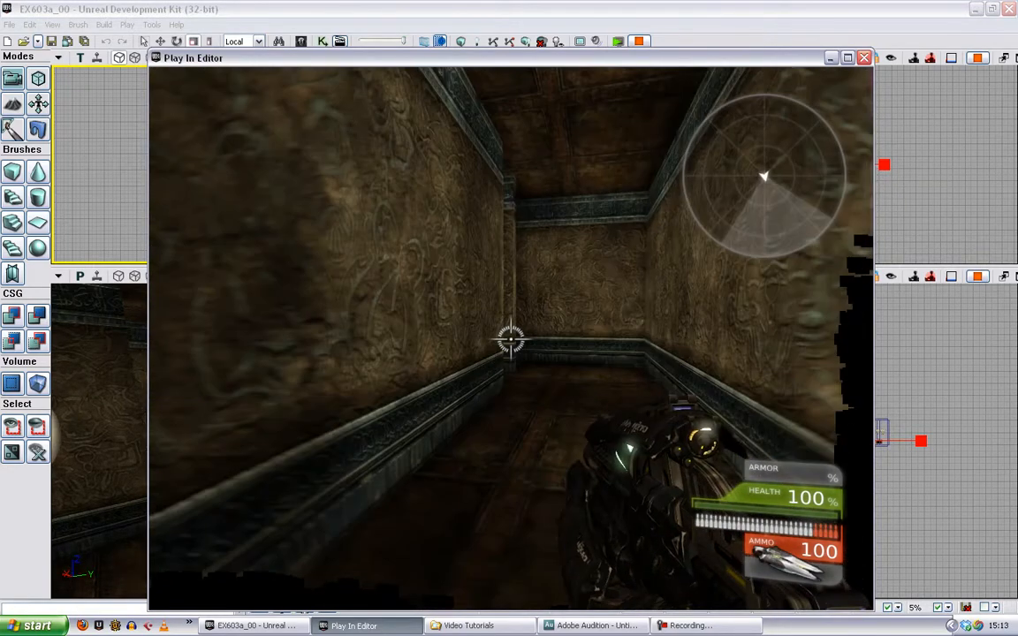
key(w)
key(w)
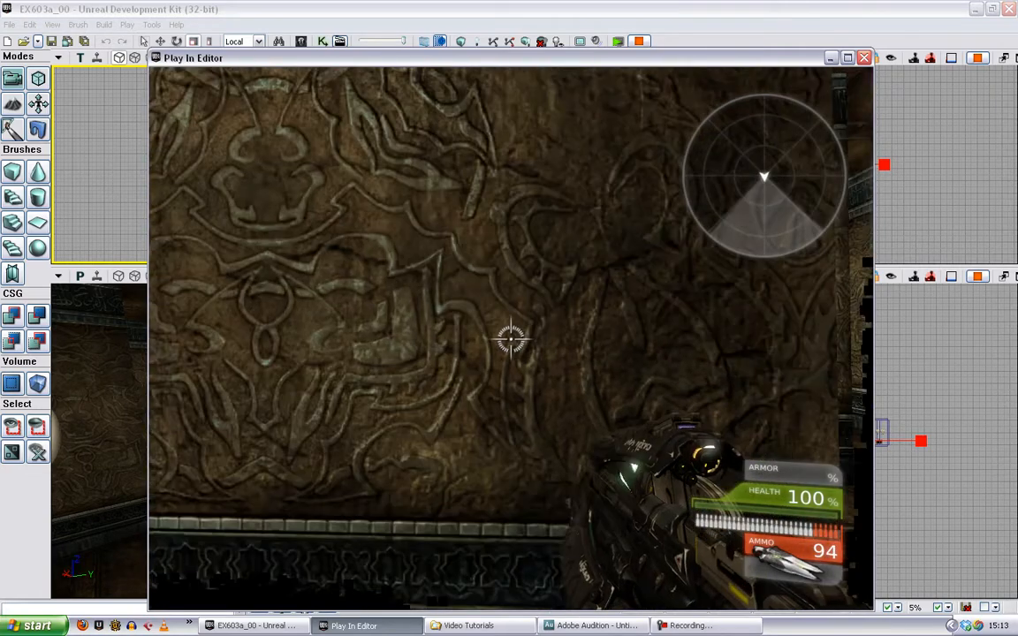
key(Escape)
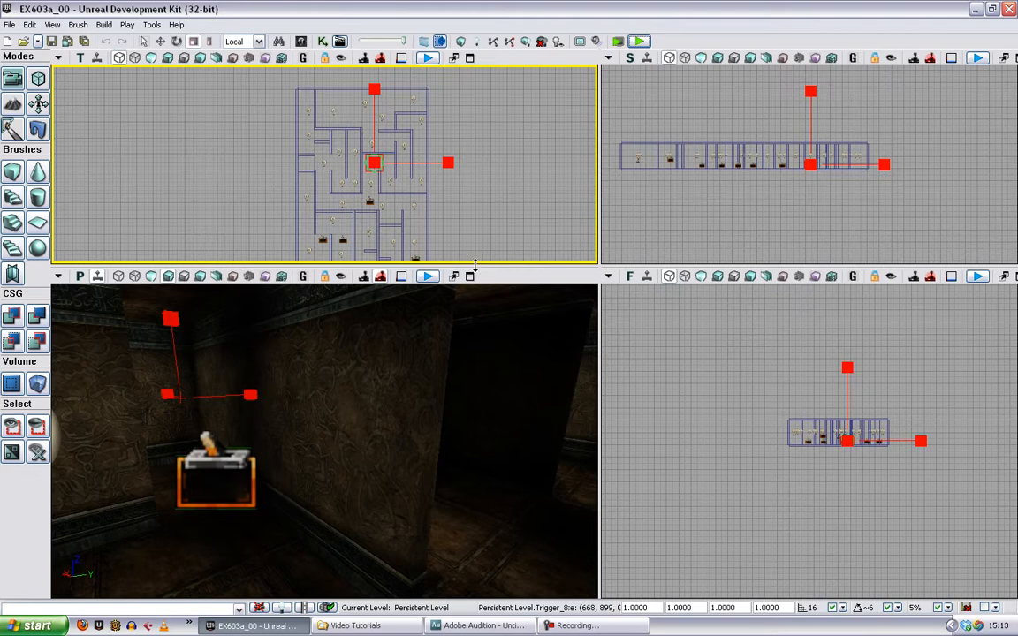
- Reopen the Kismet sequence and examine the properties of the first Play Sound and the Play Sound beside the Trigger_3 and Trigger_2 groups
drag(468, 265, 472, 358)
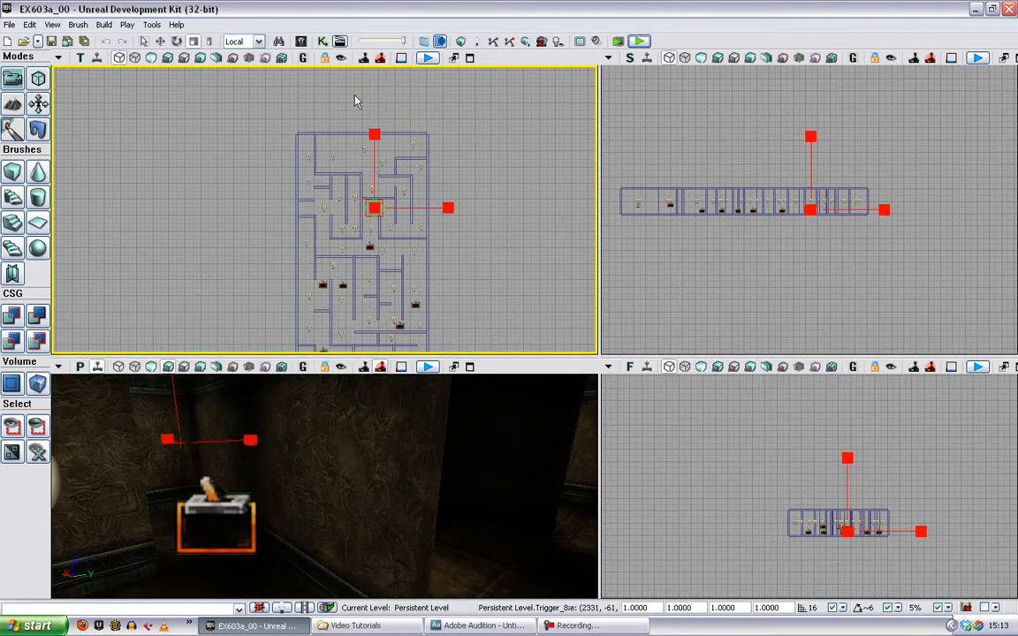
click(324, 44)
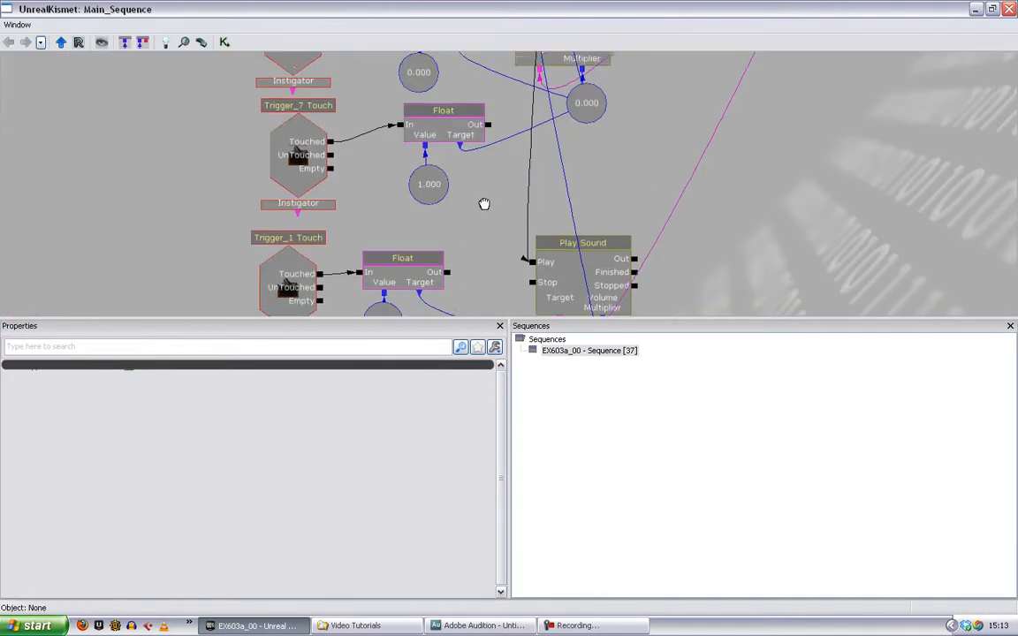
drag(593, 271, 547, 417)
drag(543, 157, 541, 342)
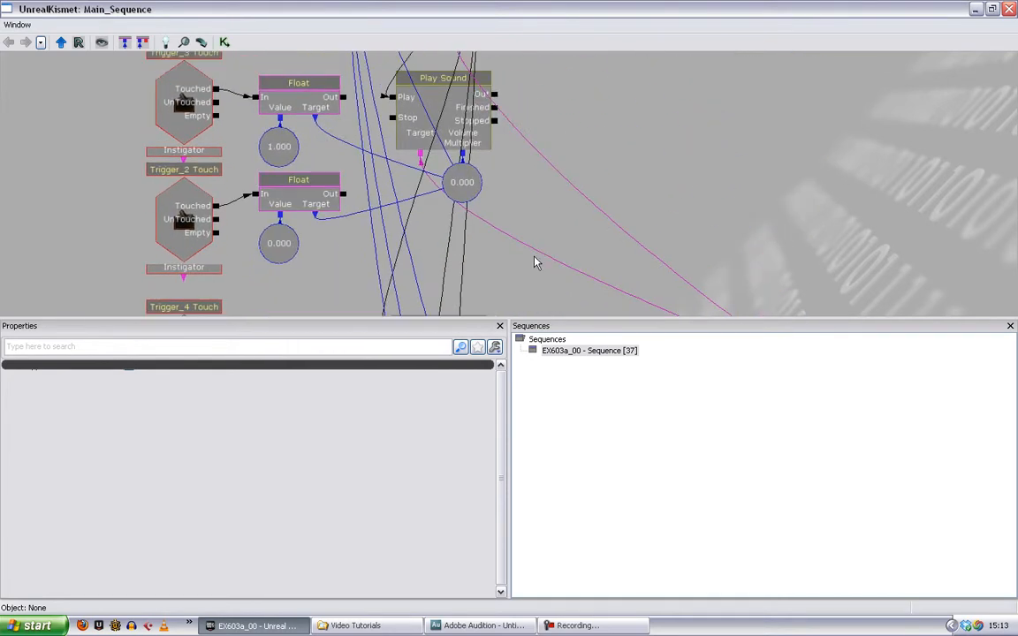
drag(577, 139, 600, 334)
click(464, 160)
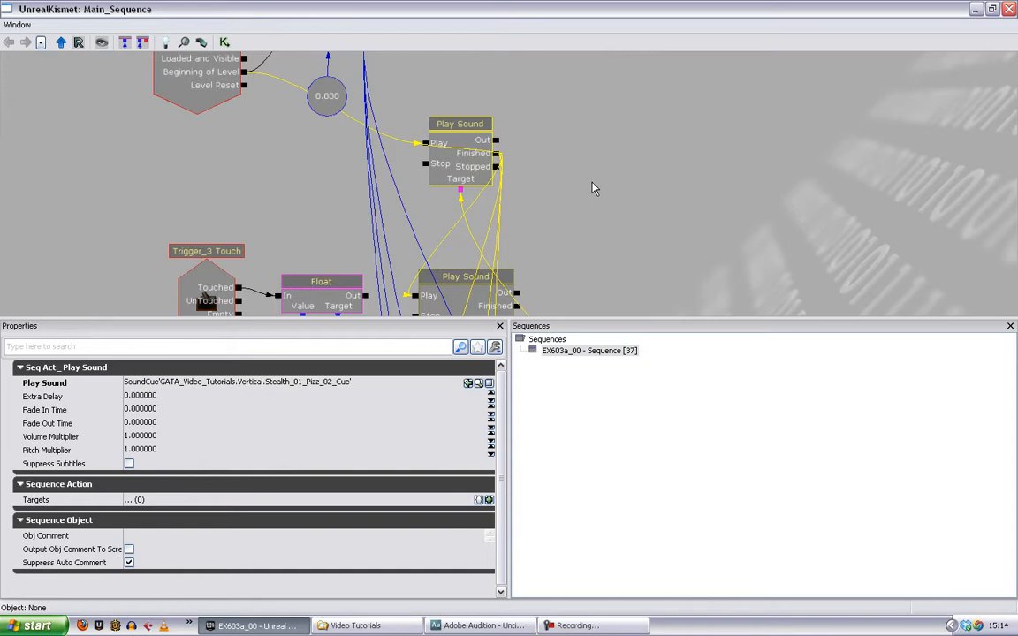
drag(594, 211, 566, 91)
click(431, 82)
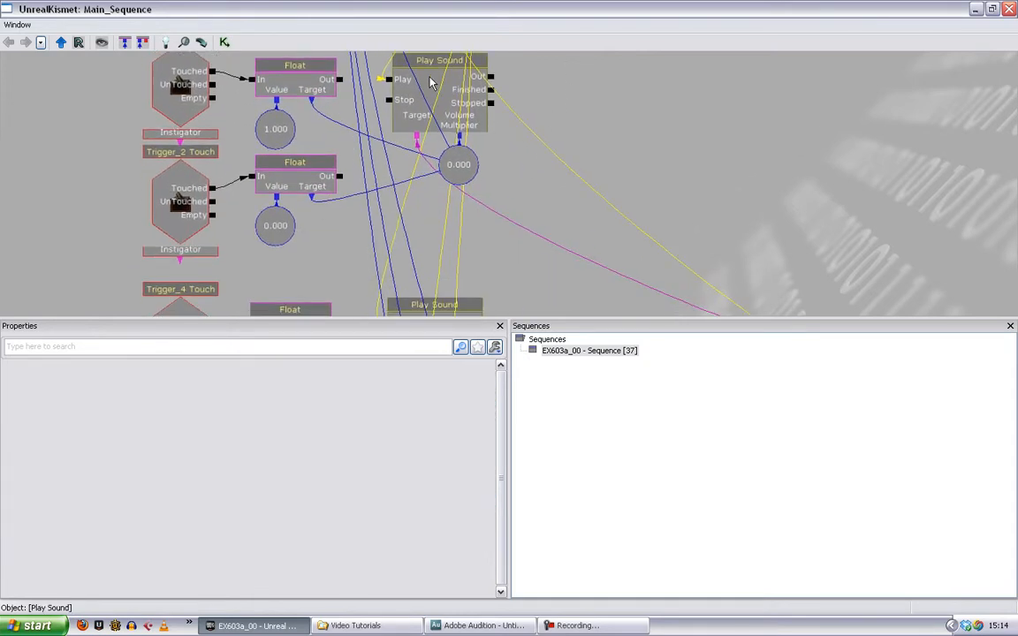